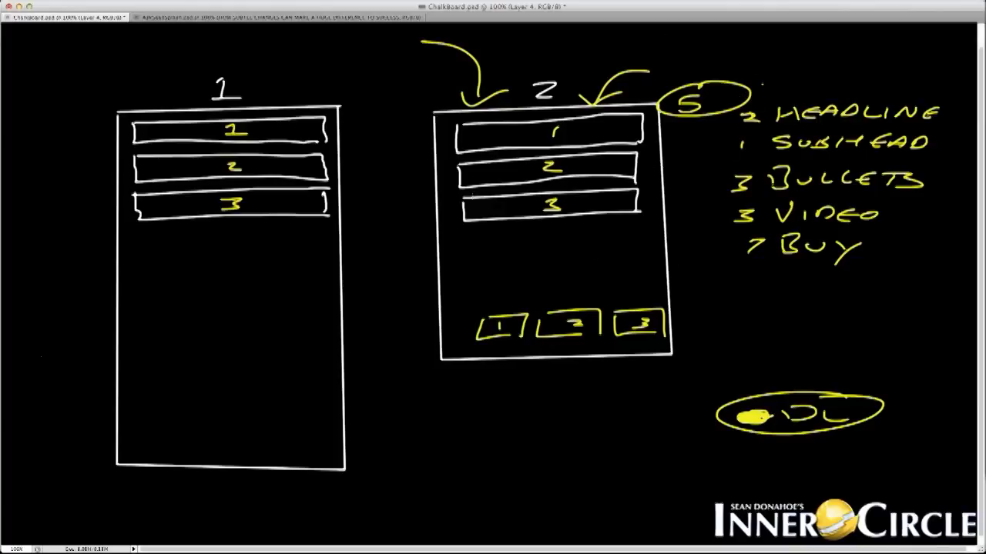
Brush a yellow diagonal line with a dot beside box 2 and a curved arrow down at box 1.
{"action": "left_click_drag", "start_coordinate": [670, 212], "coordinate": [638, 164]}
{"action": "left_click", "coordinate": [682, 215]}
{"action": "mouse_move", "coordinate": [351, 67]}
{"action": "left_mouse_down"}
{"action": "mouse_move", "coordinate": [296, 100]}
{"action": "mouse_move", "coordinate": [328, 84]}
{"action": "left_mouse_up"}
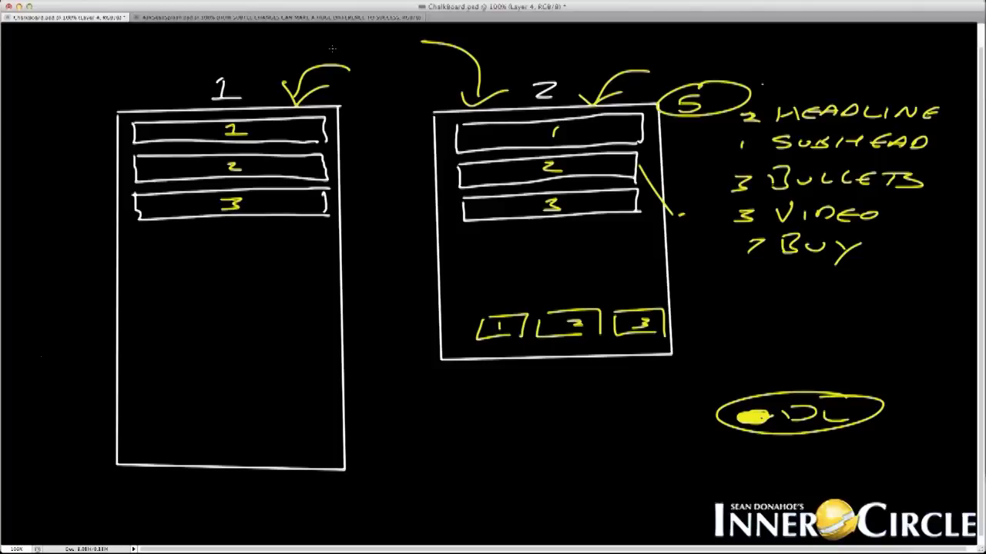
Switch from the Photoshop chalkboard to the Firefox window showing LinkTrackr's Add New Link page.
{"action": "left_click", "coordinate": [18, 6]}
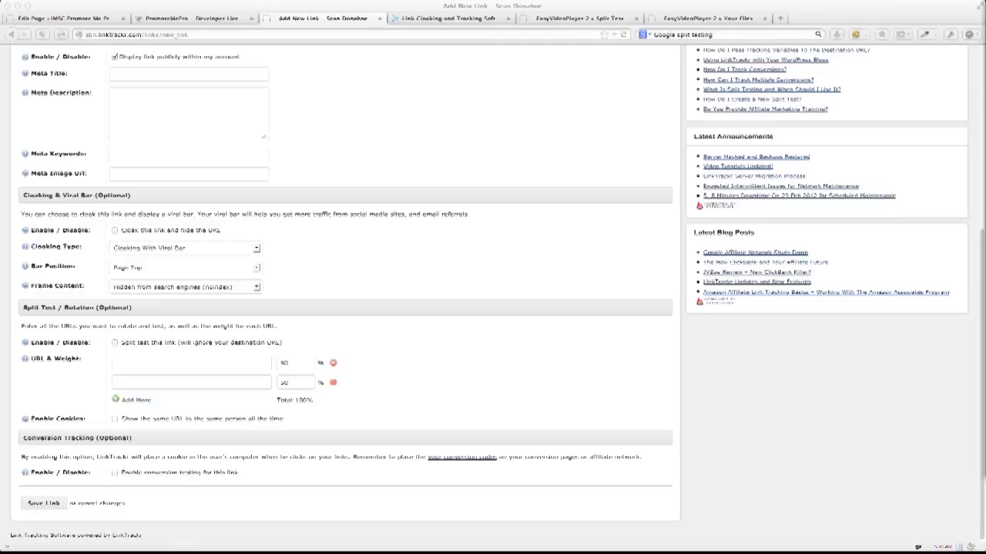
Use the window overview to bring the LinkTrackr Add New Link browser window to full screen.
{"action": "left_click", "coordinate": [492, 224]}
{"action": "key", "text": "ctrl+Up"}
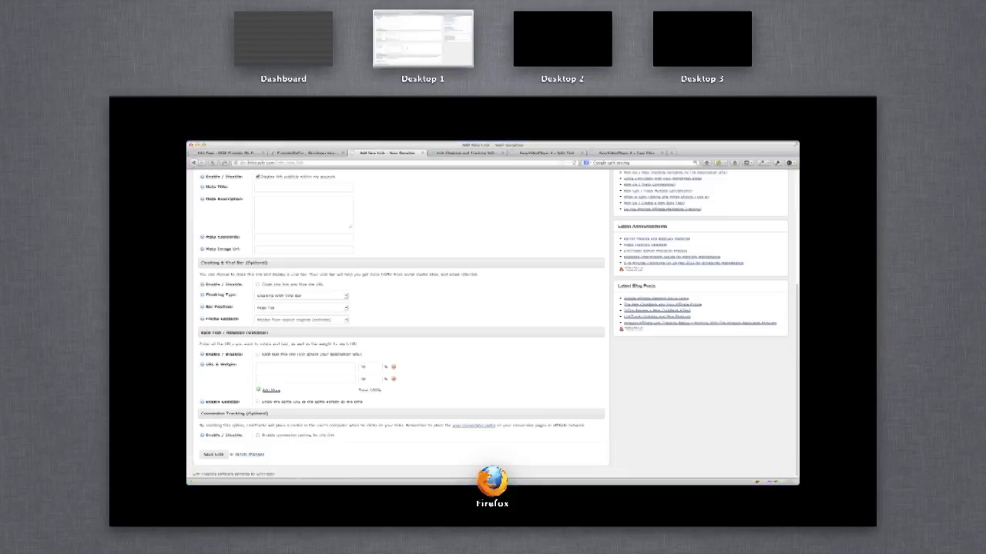
{"action": "left_click", "coordinate": [463, 191]}
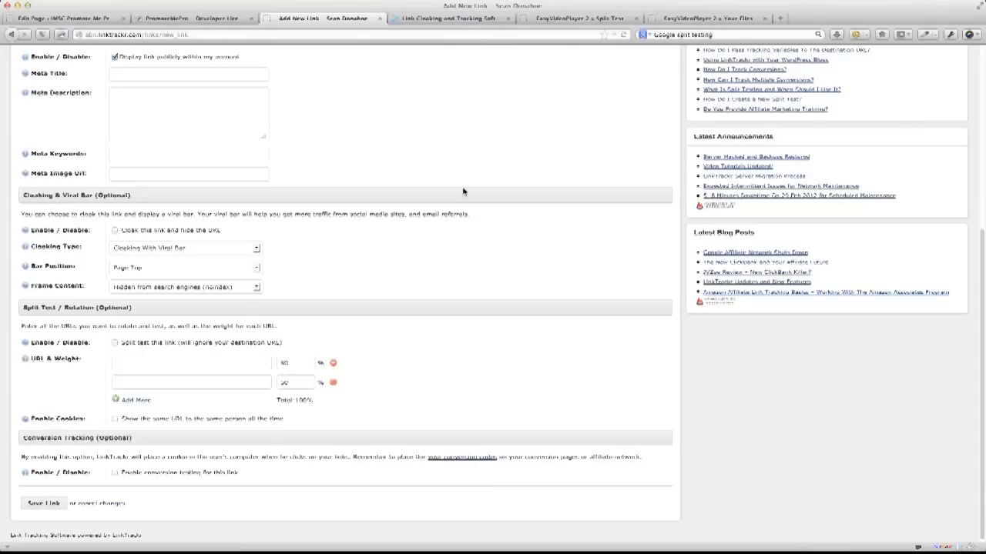
{"action": "key", "text": "ctrl+Up"}
{"action": "left_click", "coordinate": [463, 191]}
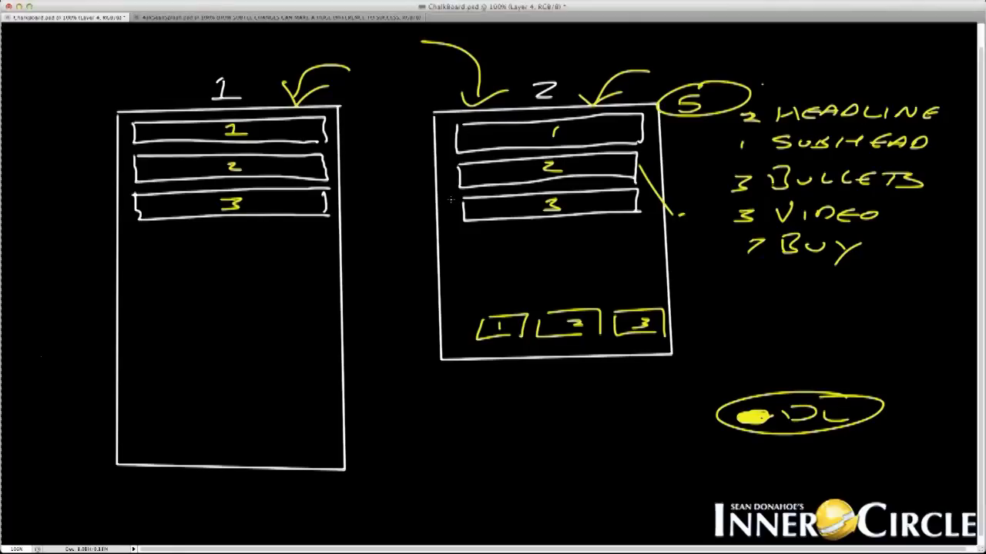
Clear the chalkboard and draw a start circle connected to a 'Nice Link' box.
{"action": "key", "text": "super+1"}
{"action": "key", "text": "Delete"}
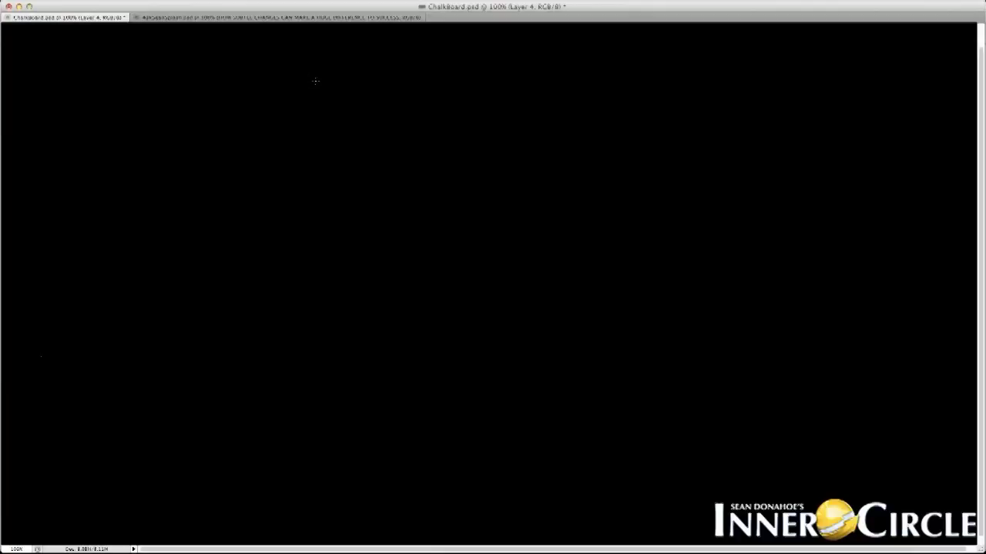
{"action": "mouse_move", "coordinate": [315, 80]}
{"action": "left_mouse_down"}
{"action": "mouse_move", "coordinate": [327, 100]}
{"action": "mouse_move", "coordinate": [416, 135]}
{"action": "left_mouse_up"}
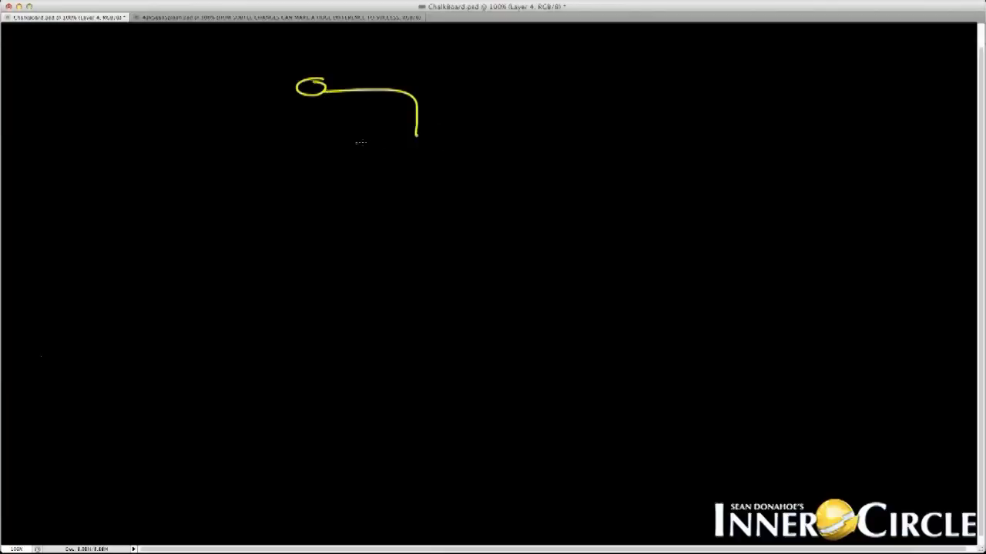
{"action": "mouse_move", "coordinate": [355, 143]}
{"action": "left_mouse_down"}
{"action": "mouse_move", "coordinate": [460, 185]}
{"action": "mouse_move", "coordinate": [350, 163]}
{"action": "mouse_move", "coordinate": [474, 185]}
{"action": "left_mouse_up"}
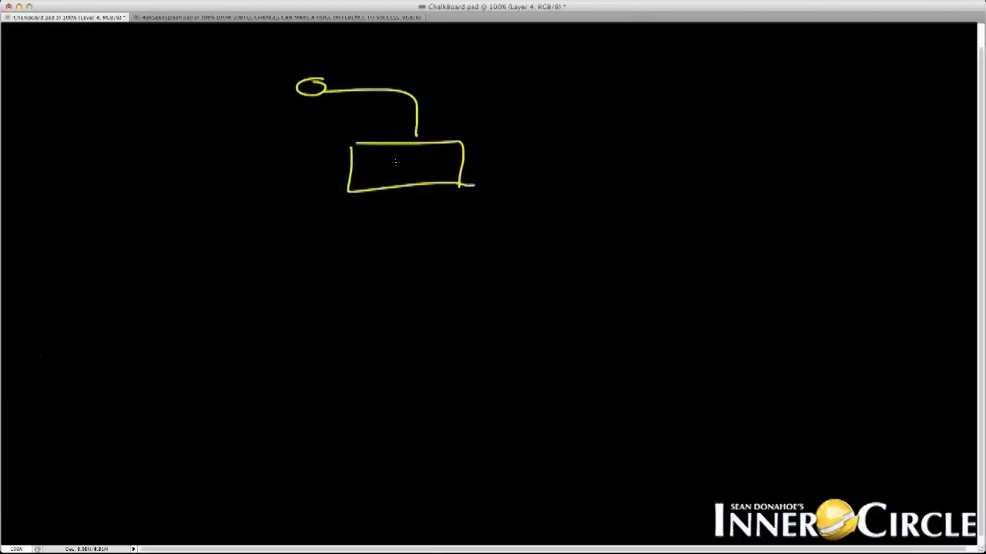
{"action": "mouse_move", "coordinate": [366, 170]}
{"action": "left_mouse_down"}
{"action": "mouse_move", "coordinate": [376, 160]}
{"action": "mouse_move", "coordinate": [415, 162]}
{"action": "mouse_move", "coordinate": [404, 164]}
{"action": "mouse_move", "coordinate": [406, 177]}
{"action": "mouse_move", "coordinate": [438, 176]}
{"action": "mouse_move", "coordinate": [408, 209]}
{"action": "mouse_move", "coordinate": [290, 258]}
{"action": "left_mouse_up"}
Draw the first offer box below the link, labelled OFFER.
{"action": "left_click_drag", "start_coordinate": [212, 266], "coordinate": [336, 264]}
{"action": "left_click_drag", "start_coordinate": [325, 268], "coordinate": [329, 338]}
{"action": "mouse_move", "coordinate": [199, 273]}
{"action": "left_mouse_down"}
{"action": "mouse_move", "coordinate": [198, 331]}
{"action": "mouse_move", "coordinate": [352, 334]}
{"action": "left_mouse_up"}
{"action": "left_click_drag", "start_coordinate": [228, 292], "coordinate": [265, 308]}
{"action": "mouse_move", "coordinate": [244, 297]}
{"action": "left_mouse_down"}
{"action": "mouse_move", "coordinate": [291, 303]}
{"action": "mouse_move", "coordinate": [310, 291]}
{"action": "left_mouse_up"}
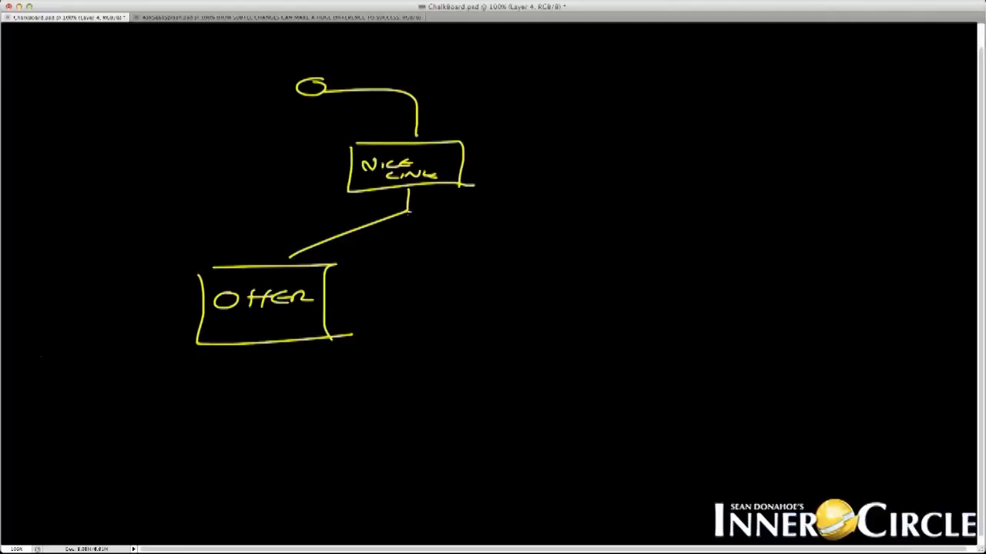
Branch to a second Offer 2 box, number the left box 1, and cross out Offer 2.
{"action": "left_click_drag", "start_coordinate": [408, 212], "coordinate": [471, 228]}
{"action": "mouse_move", "coordinate": [419, 251]}
{"action": "left_mouse_down"}
{"action": "mouse_move", "coordinate": [415, 339]}
{"action": "mouse_move", "coordinate": [583, 340]}
{"action": "mouse_move", "coordinate": [578, 333]}
{"action": "left_mouse_up"}
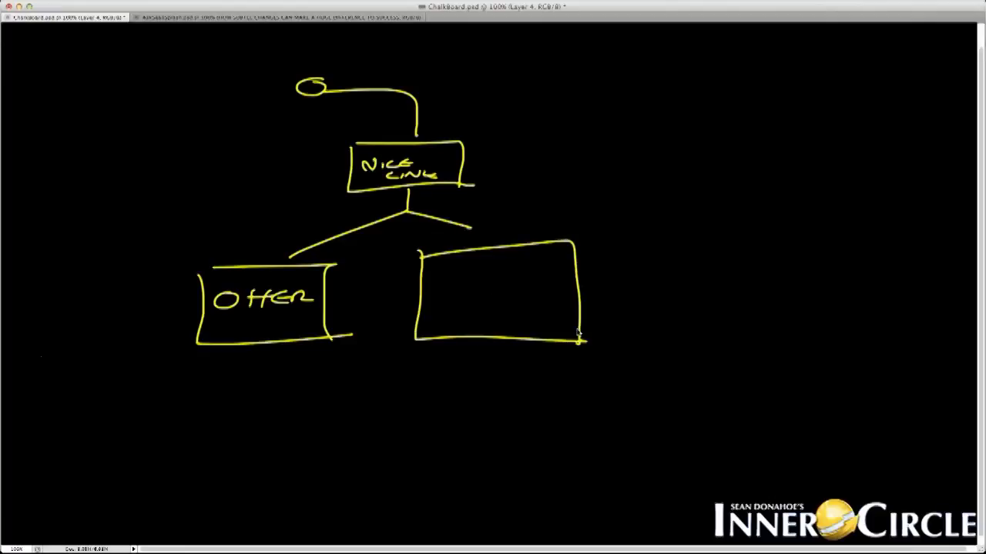
{"action": "left_click_drag", "start_coordinate": [461, 294], "coordinate": [496, 310]}
{"action": "mouse_move", "coordinate": [511, 308]}
{"action": "left_mouse_down"}
{"action": "mouse_move", "coordinate": [525, 293]}
{"action": "mouse_move", "coordinate": [562, 298]}
{"action": "mouse_move", "coordinate": [510, 323]}
{"action": "left_mouse_up"}
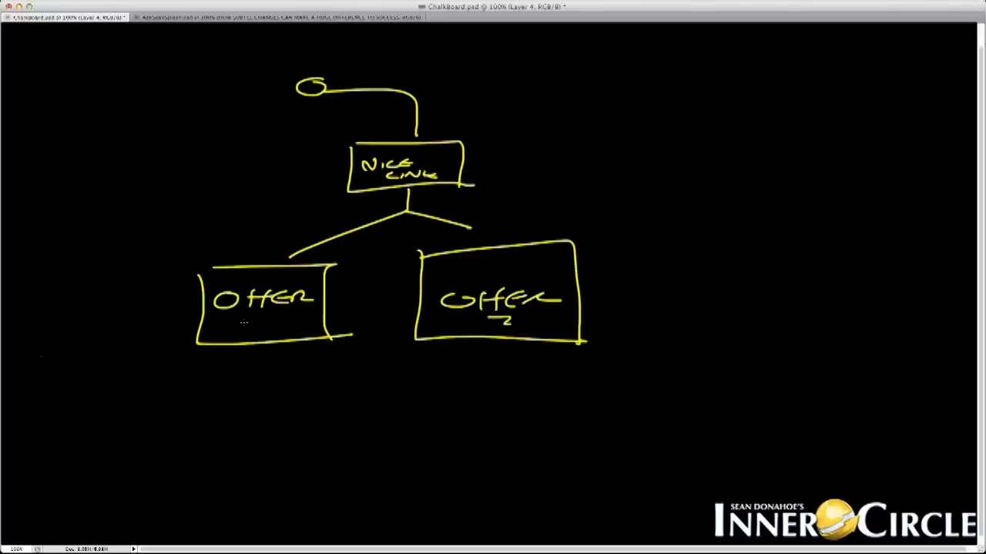
{"action": "left_click_drag", "start_coordinate": [261, 319], "coordinate": [263, 334]}
{"action": "mouse_move", "coordinate": [419, 215]}
{"action": "left_mouse_down"}
{"action": "mouse_move", "coordinate": [578, 266]}
{"action": "mouse_move", "coordinate": [500, 339]}
{"action": "mouse_move", "coordinate": [560, 322]}
{"action": "left_mouse_up"}
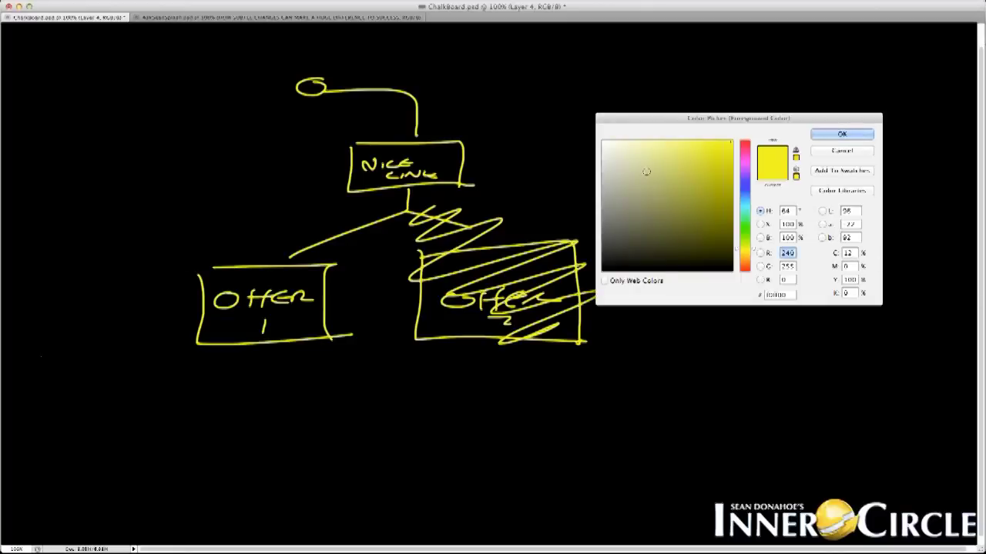
In paler chalk, add a check mark toward Offer 1 and bulleted Clicks and Activity notes, then wipe the board.
{"action": "left_click", "coordinate": [636, 152]}
{"action": "key", "text": "Return"}
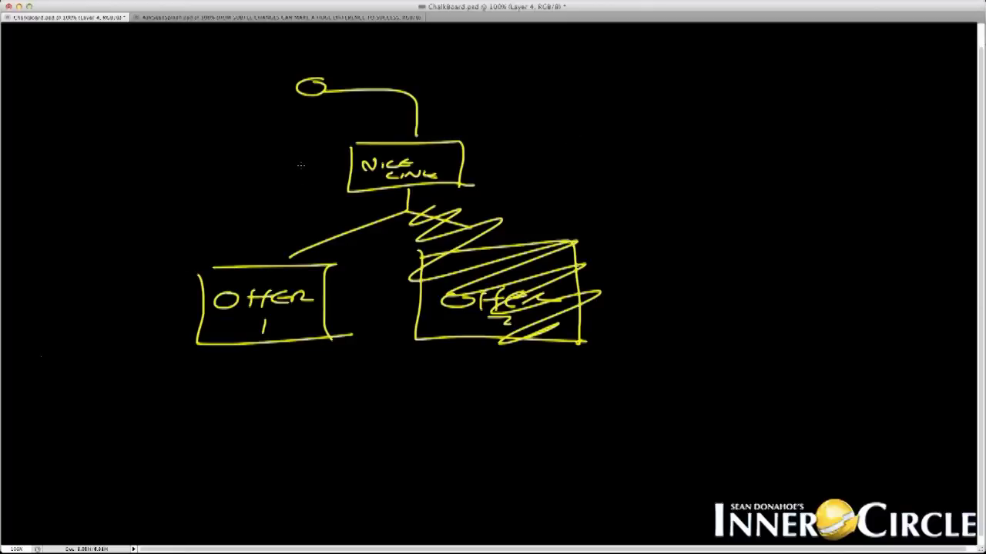
{"action": "mouse_move", "coordinate": [341, 202]}
{"action": "left_mouse_down"}
{"action": "mouse_move", "coordinate": [293, 225]}
{"action": "mouse_move", "coordinate": [259, 224]}
{"action": "left_mouse_up"}
{"action": "mouse_move", "coordinate": [192, 131]}
{"action": "left_mouse_down"}
{"action": "mouse_move", "coordinate": [191, 150]}
{"action": "mouse_move", "coordinate": [205, 136]}
{"action": "mouse_move", "coordinate": [294, 135]}
{"action": "mouse_move", "coordinate": [305, 138]}
{"action": "mouse_move", "coordinate": [301, 146]}
{"action": "left_mouse_up"}
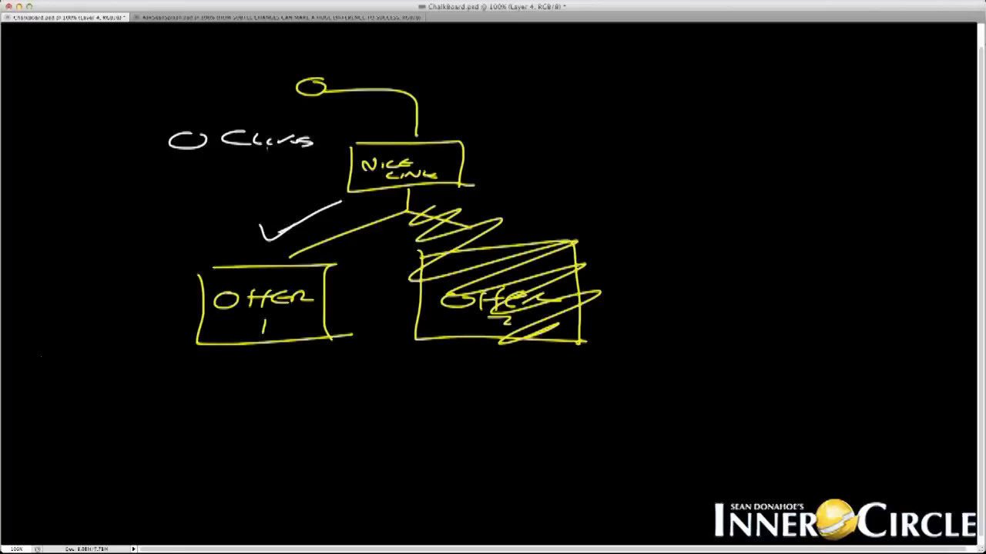
{"action": "left_click_drag", "start_coordinate": [218, 166], "coordinate": [346, 171]}
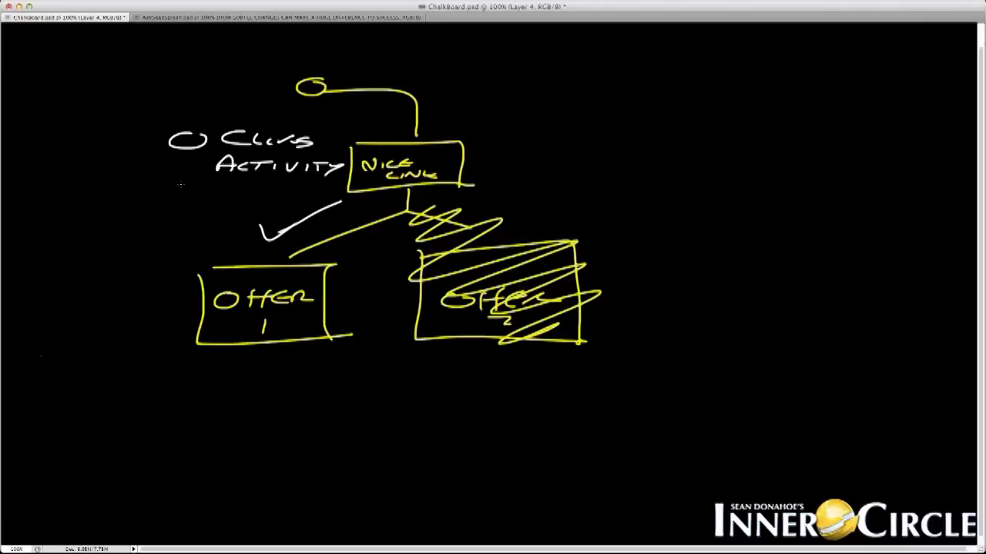
{"action": "left_click_drag", "start_coordinate": [186, 161], "coordinate": [195, 183]}
{"action": "key", "text": "super+a"}
{"action": "key", "text": "Delete"}
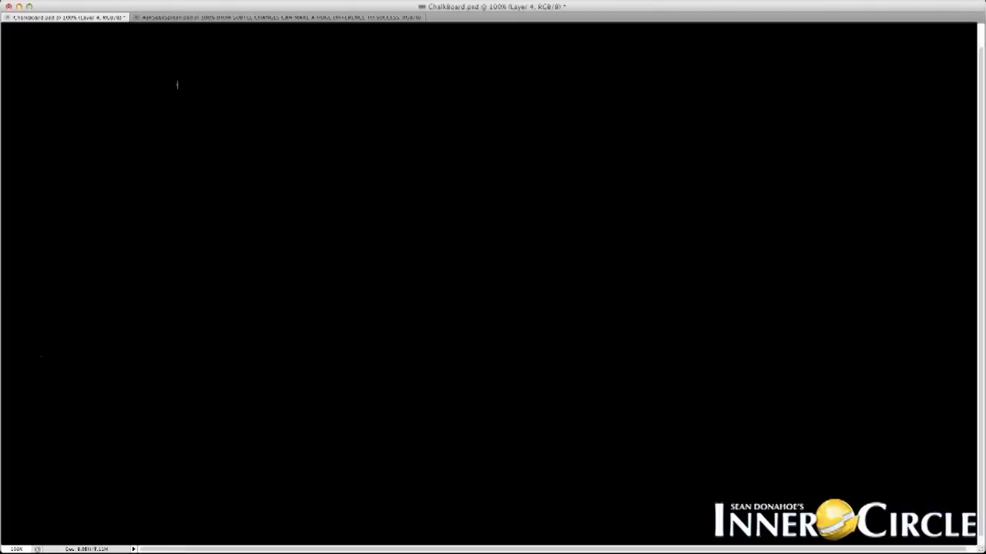
Draw an Fb box with a connector down to a labelled link box.
{"action": "mouse_move", "coordinate": [182, 100]}
{"action": "left_mouse_down"}
{"action": "mouse_move", "coordinate": [276, 92]}
{"action": "mouse_move", "coordinate": [282, 125]}
{"action": "mouse_move", "coordinate": [246, 165]}
{"action": "left_mouse_up"}
{"action": "mouse_move", "coordinate": [247, 156]}
{"action": "left_mouse_down"}
{"action": "mouse_move", "coordinate": [288, 159]}
{"action": "mouse_move", "coordinate": [254, 183]}
{"action": "mouse_move", "coordinate": [339, 175]}
{"action": "left_mouse_up"}
{"action": "mouse_move", "coordinate": [297, 137]}
{"action": "left_mouse_down"}
{"action": "mouse_move", "coordinate": [339, 135]}
{"action": "mouse_move", "coordinate": [334, 187]}
{"action": "left_mouse_up"}
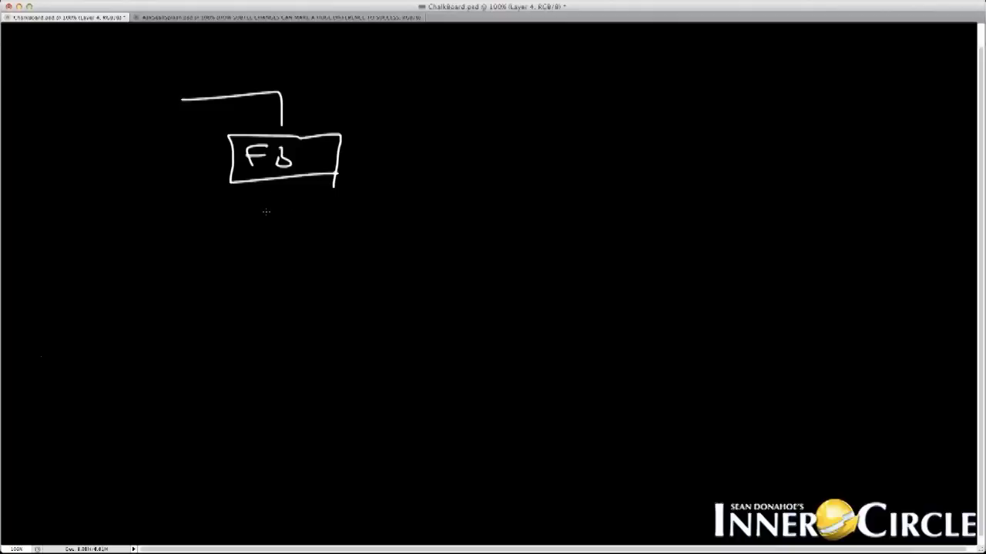
{"action": "left_click_drag", "start_coordinate": [271, 185], "coordinate": [270, 220]}
{"action": "mouse_move", "coordinate": [333, 225]}
{"action": "left_mouse_down"}
{"action": "mouse_move", "coordinate": [199, 224]}
{"action": "mouse_move", "coordinate": [364, 276]}
{"action": "mouse_move", "coordinate": [344, 269]}
{"action": "left_mouse_up"}
{"action": "mouse_move", "coordinate": [221, 245]}
{"action": "left_mouse_down"}
{"action": "mouse_move", "coordinate": [222, 262]}
{"action": "mouse_move", "coordinate": [342, 251]}
{"action": "mouse_move", "coordinate": [363, 267]}
{"action": "mouse_move", "coordinate": [418, 248]}
{"action": "mouse_move", "coordinate": [389, 265]}
{"action": "mouse_move", "coordinate": [466, 252]}
{"action": "mouse_move", "coordinate": [462, 260]}
{"action": "left_mouse_up"}
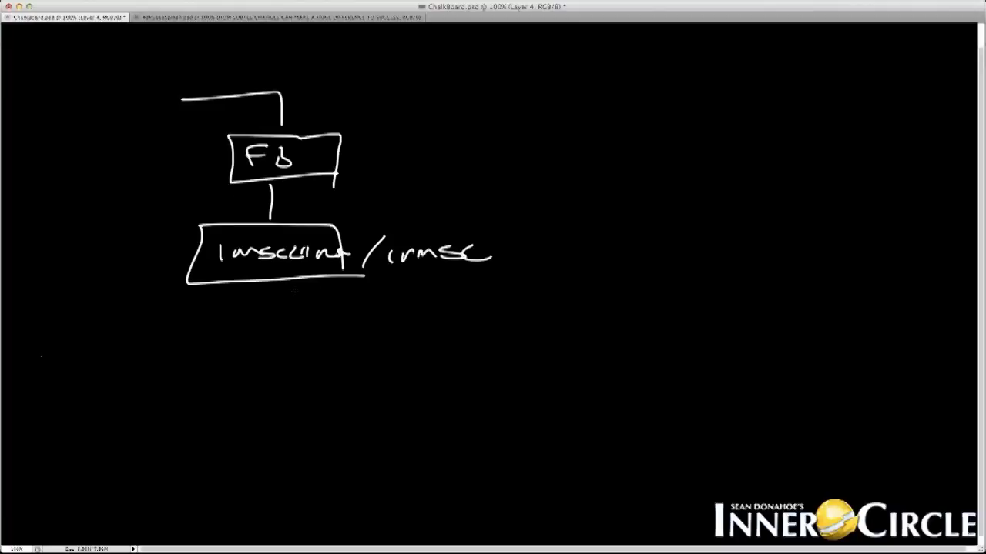
Draw three branch lines below the link box ending in three empty boxes.
{"action": "mouse_move", "coordinate": [279, 285]}
{"action": "left_mouse_down"}
{"action": "mouse_move", "coordinate": [331, 322]}
{"action": "mouse_move", "coordinate": [202, 370]}
{"action": "left_mouse_up"}
{"action": "left_click_drag", "start_coordinate": [308, 335], "coordinate": [346, 365]}
{"action": "left_click_drag", "start_coordinate": [334, 331], "coordinate": [463, 357]}
{"action": "mouse_move", "coordinate": [208, 370]}
{"action": "left_mouse_down"}
{"action": "mouse_move", "coordinate": [153, 410]}
{"action": "mouse_move", "coordinate": [196, 371]}
{"action": "left_mouse_up"}
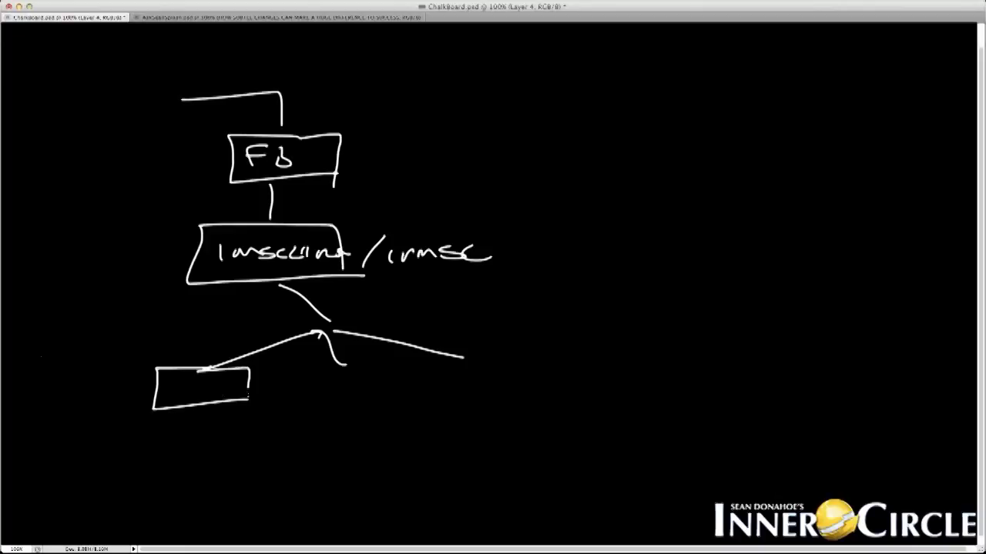
{"action": "mouse_move", "coordinate": [304, 368]}
{"action": "left_mouse_down"}
{"action": "mouse_move", "coordinate": [300, 389]}
{"action": "mouse_move", "coordinate": [304, 362]}
{"action": "left_mouse_up"}
{"action": "left_click_drag", "start_coordinate": [416, 367], "coordinate": [500, 385]}
{"action": "mouse_move", "coordinate": [417, 364]}
{"action": "left_mouse_down"}
{"action": "mouse_move", "coordinate": [442, 359]}
{"action": "mouse_move", "coordinate": [514, 387]}
{"action": "left_mouse_up"}
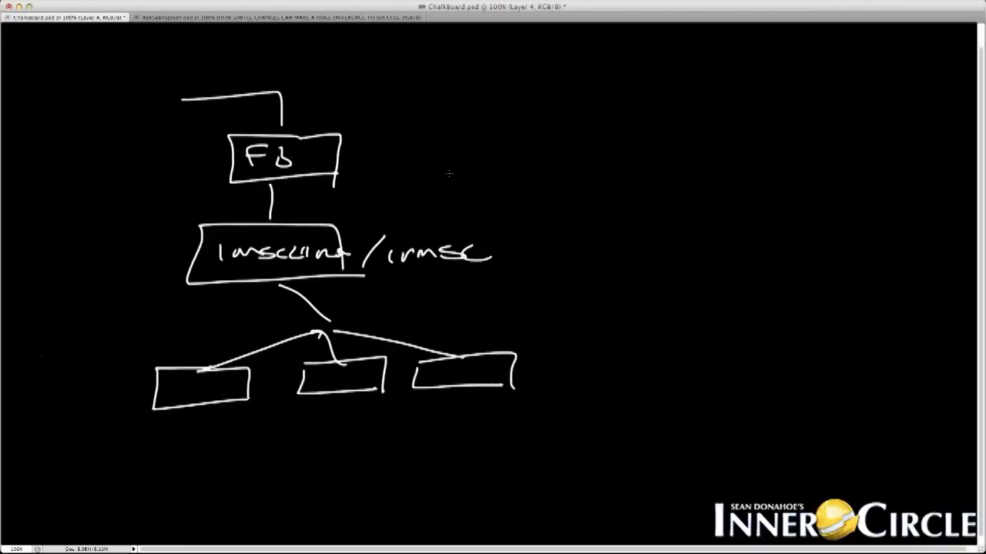
Bring Firefox forward, review LinkTrackr's signup pricing plans, and return to the Add New Link form.
{"action": "key", "text": "ctrl+Up"}
{"action": "left_click", "coordinate": [242, 269]}
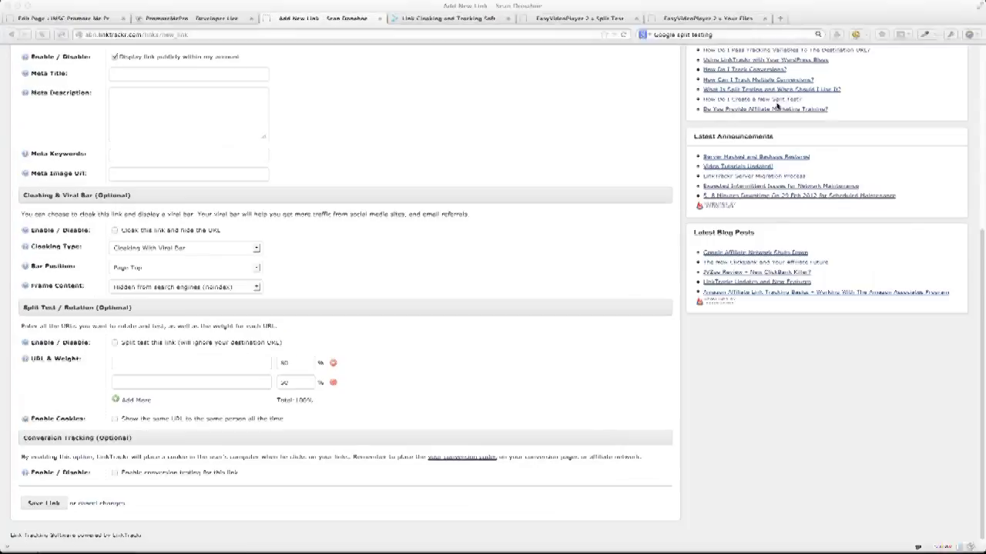
{"action": "scroll", "coordinate": [777, 107], "scroll_direction": "up", "scroll_amount": 5}
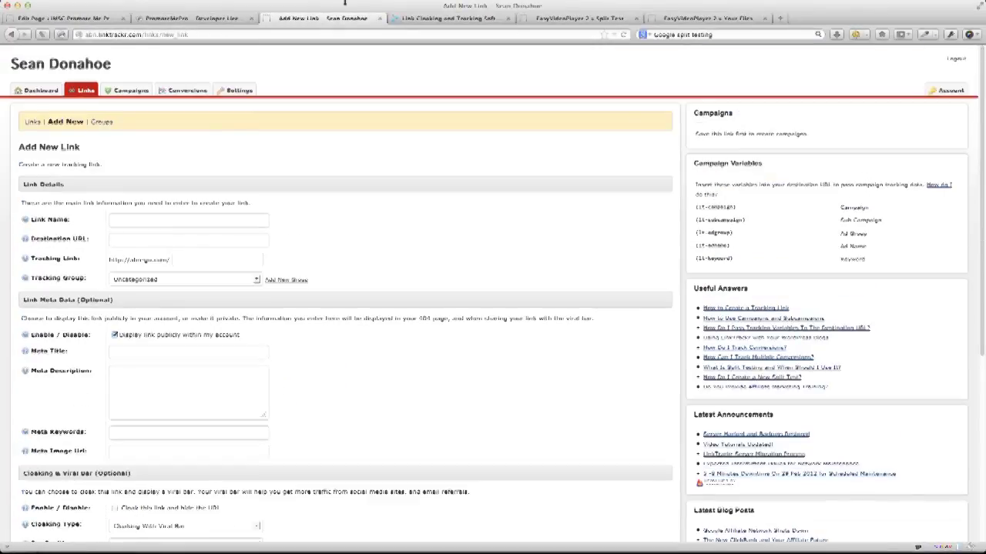
{"action": "left_click", "coordinate": [427, 20]}
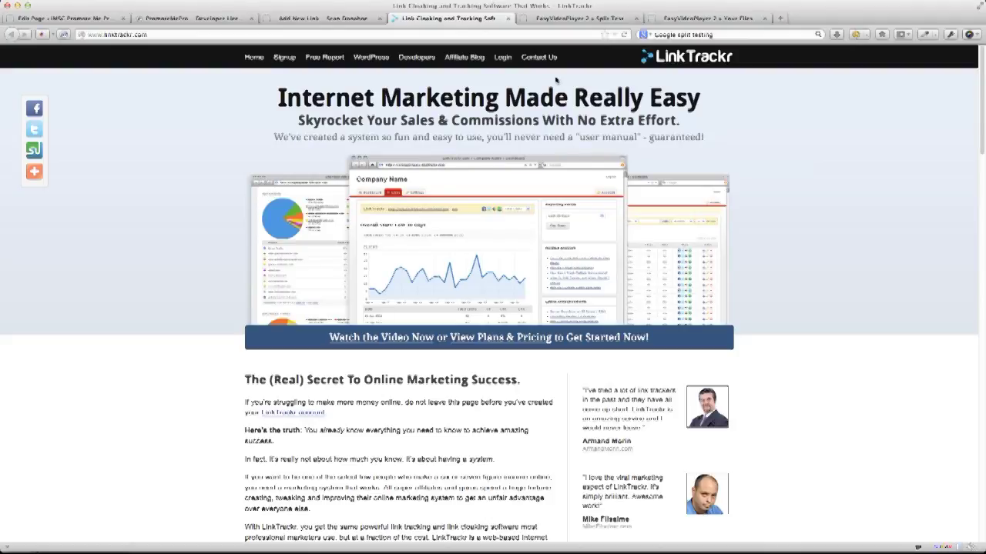
{"action": "left_click", "coordinate": [279, 59]}
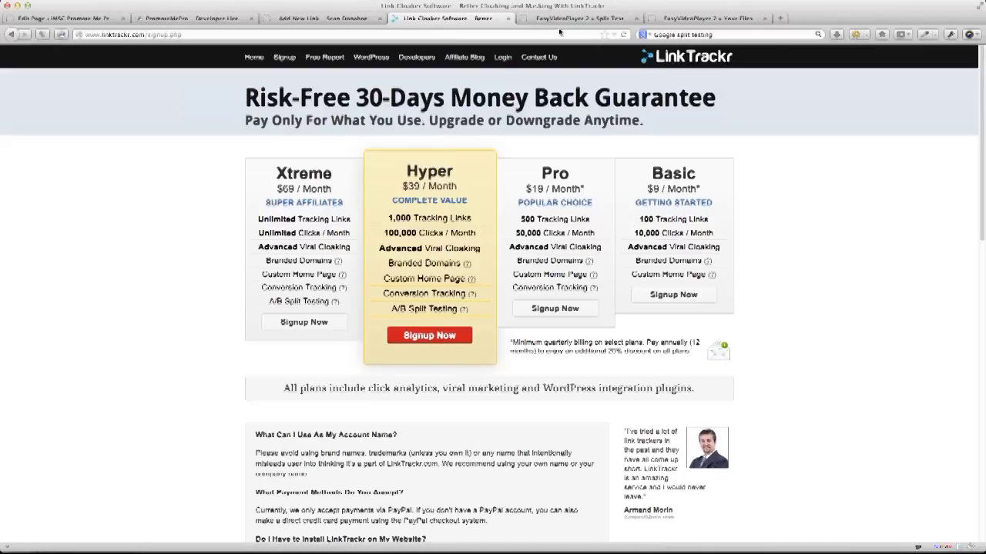
{"action": "left_click", "coordinate": [359, 20]}
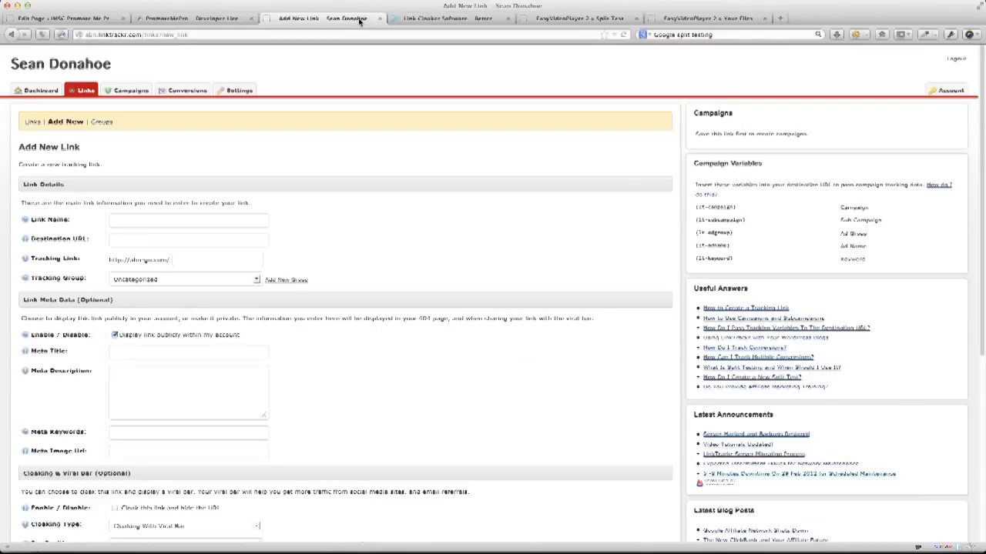
{"action": "left_click", "coordinate": [433, 23]}
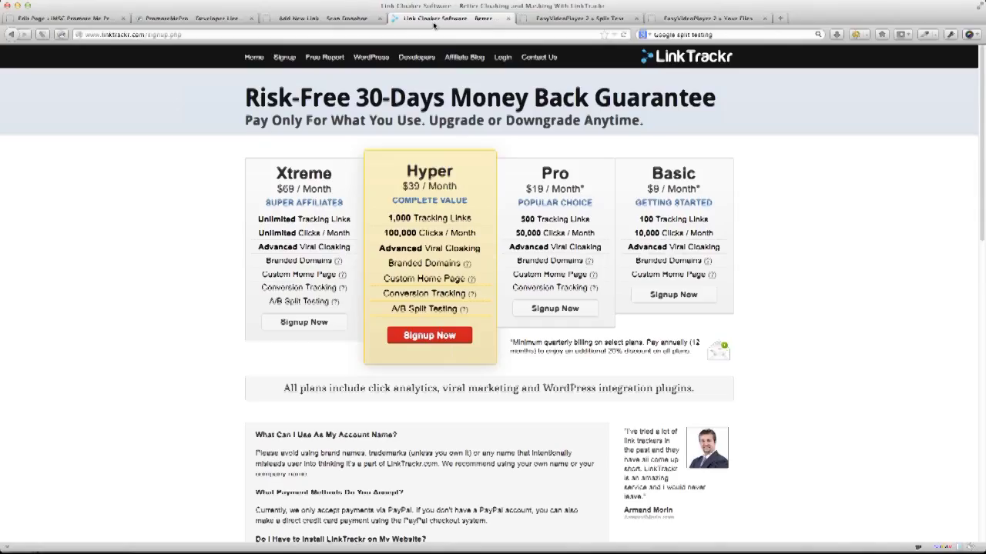
{"action": "left_click", "coordinate": [314, 18]}
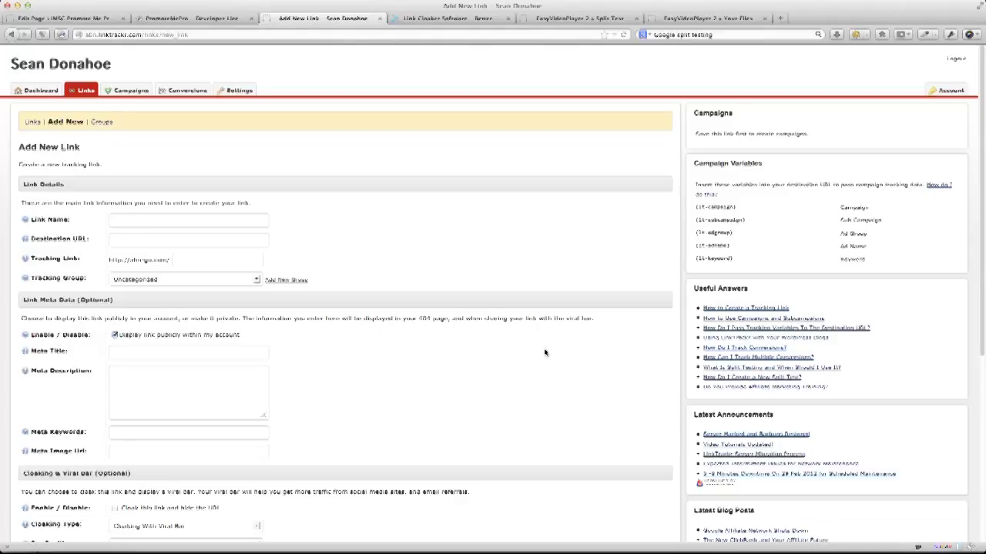
{"action": "scroll", "coordinate": [544, 353], "scroll_direction": "down", "scroll_amount": 2}
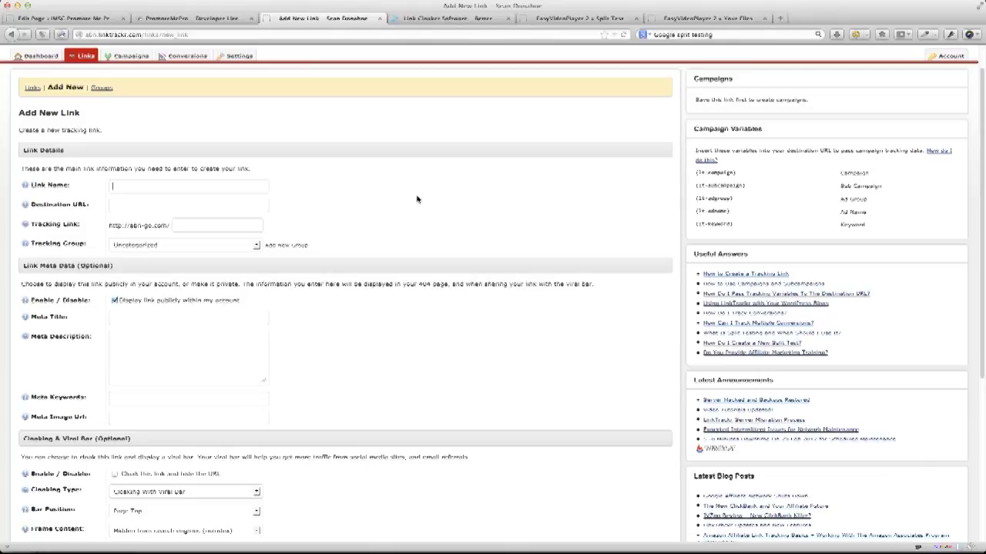
Enter link name 'IMSC Inner Circle Promote Me Pro Special' and tracking link 'imsccpmpspecial'.
{"action": "type", "text": "IMSC "}
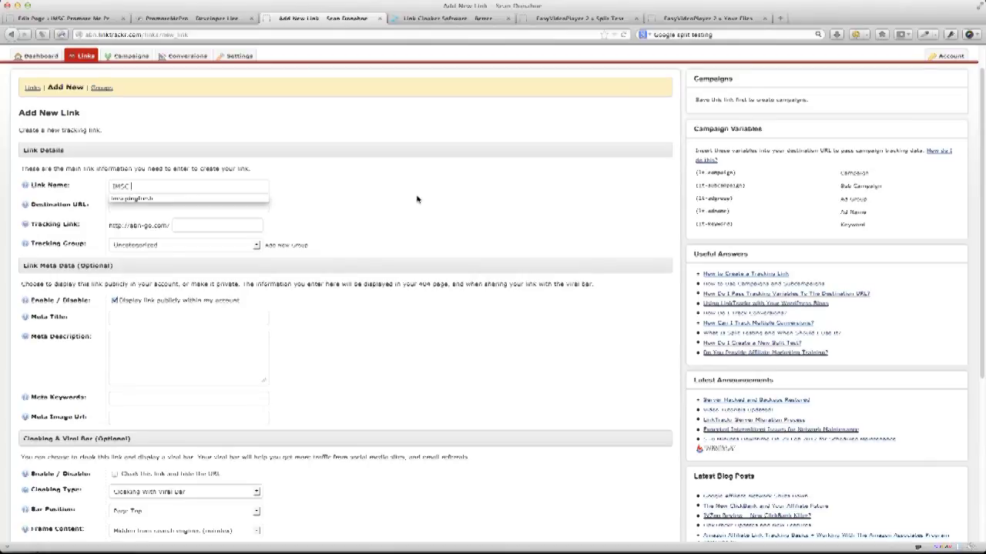
{"action": "type", "text": "Inner Circl"}
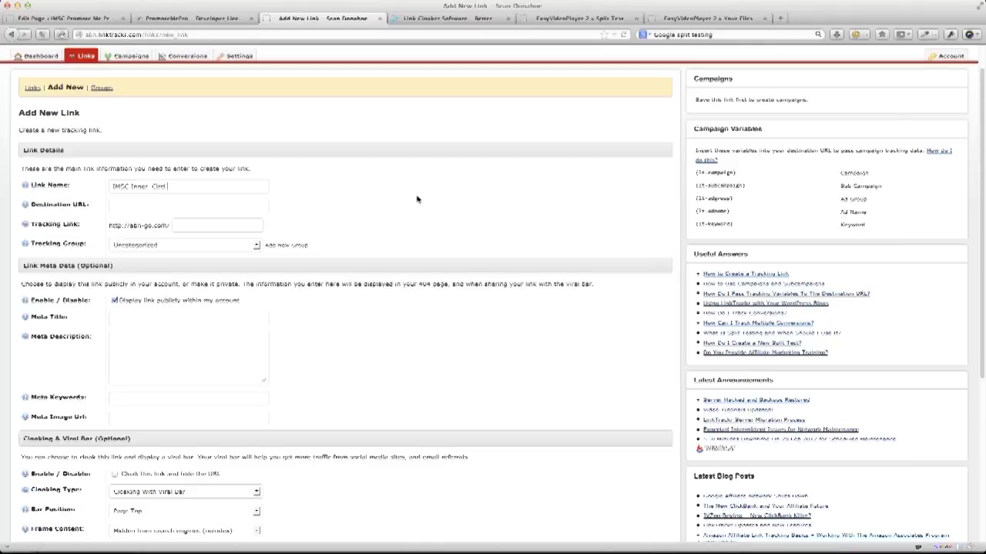
{"action": "type", "text": "e Promote Me Pro Special"}
{"action": "type", "text": "ims"}
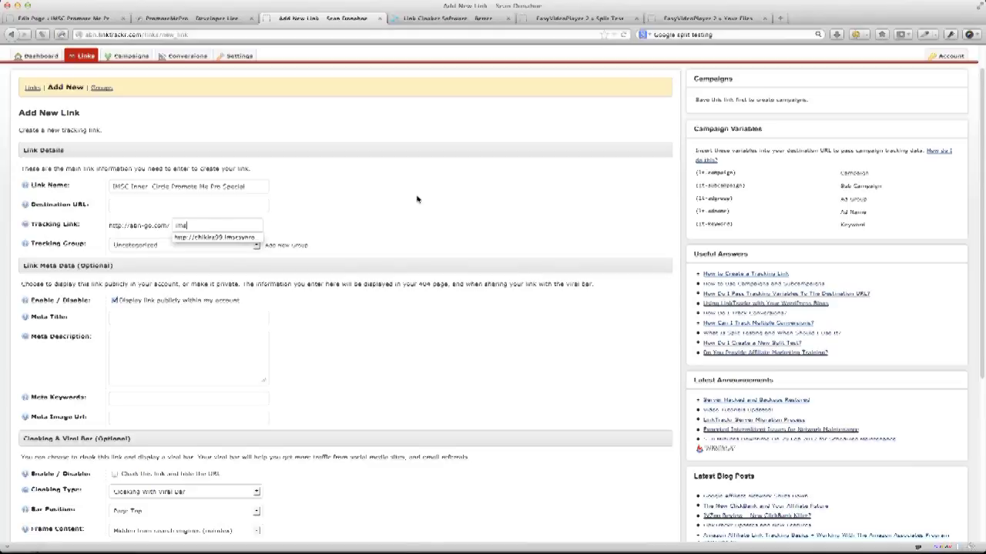
{"action": "type", "text": "ccpm"}
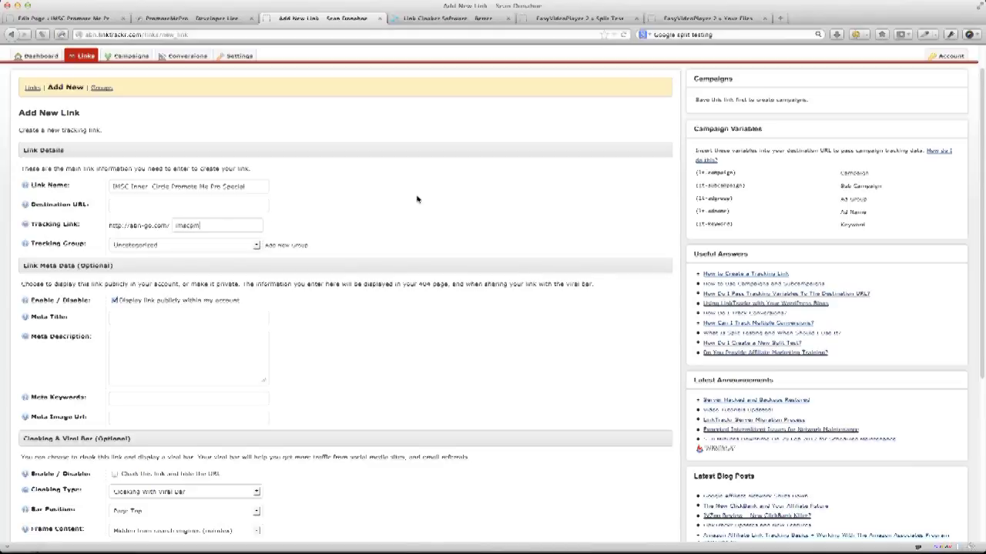
{"action": "type", "text": "pspecial"}
Choose the IMSC tracking group, untick public display of the link, and scroll to Split Test.
{"action": "left_click", "coordinate": [162, 246]}
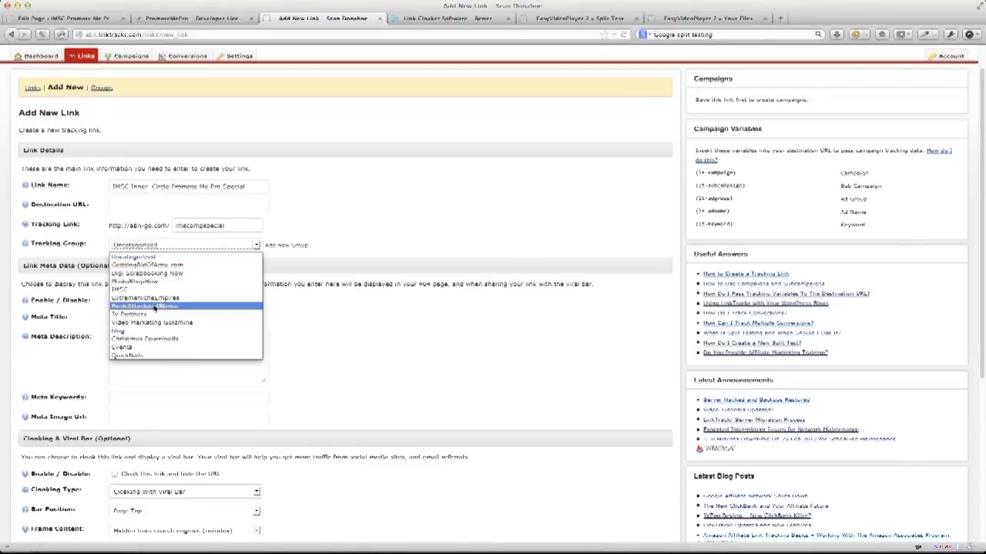
{"action": "left_click", "coordinate": [154, 290]}
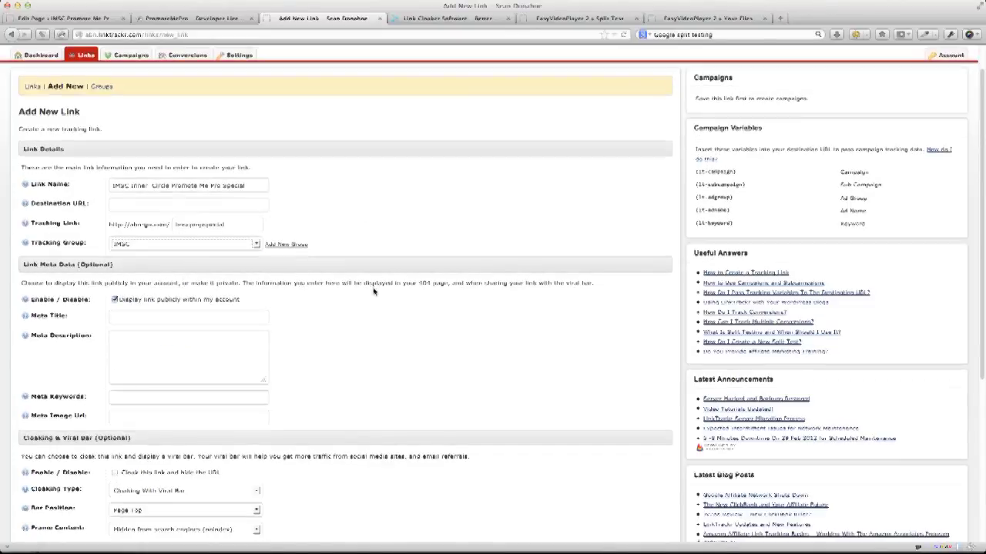
{"action": "scroll", "coordinate": [344, 254], "scroll_direction": "down", "scroll_amount": 2}
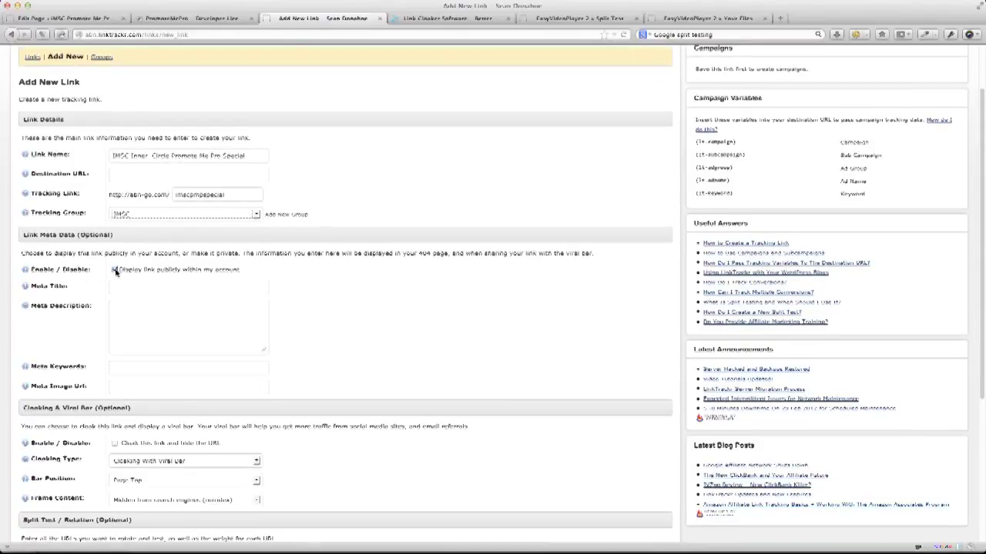
{"action": "left_click", "coordinate": [114, 270]}
{"action": "scroll", "coordinate": [43, 295], "scroll_direction": "down", "scroll_amount": 3}
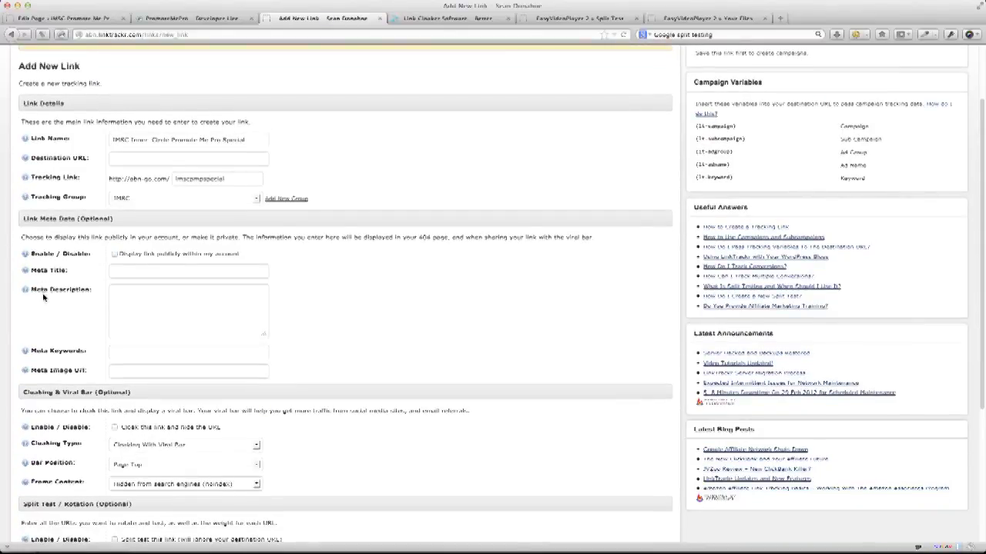
{"action": "scroll", "coordinate": [43, 297], "scroll_direction": "down", "scroll_amount": 2}
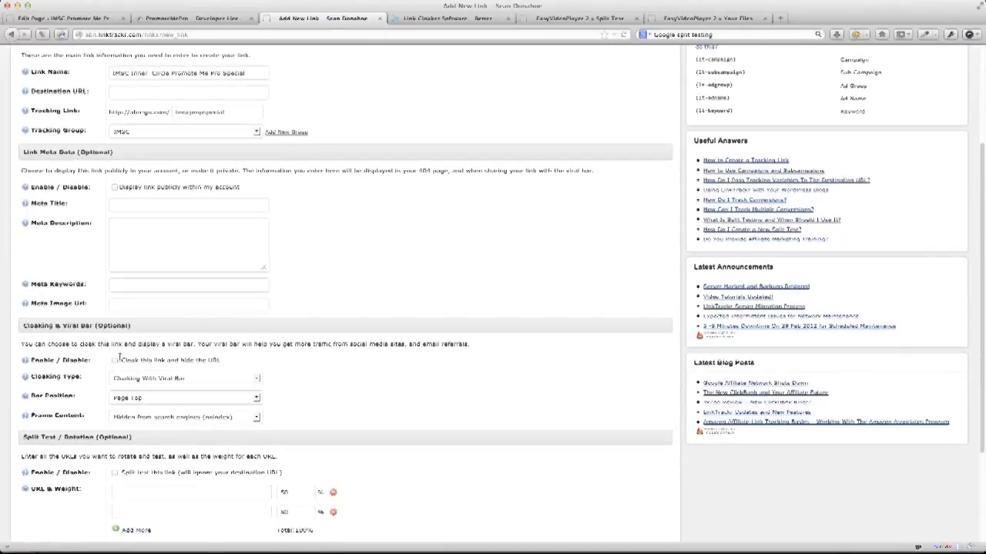
{"action": "scroll", "coordinate": [160, 433], "scroll_direction": "down", "scroll_amount": 5}
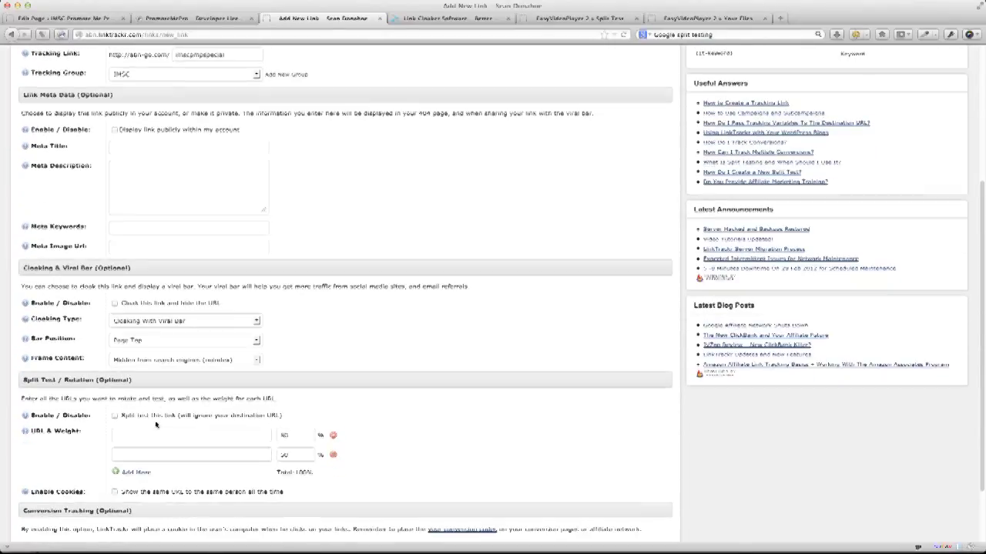
{"action": "scroll", "coordinate": [154, 421], "scroll_direction": "down", "scroll_amount": 1}
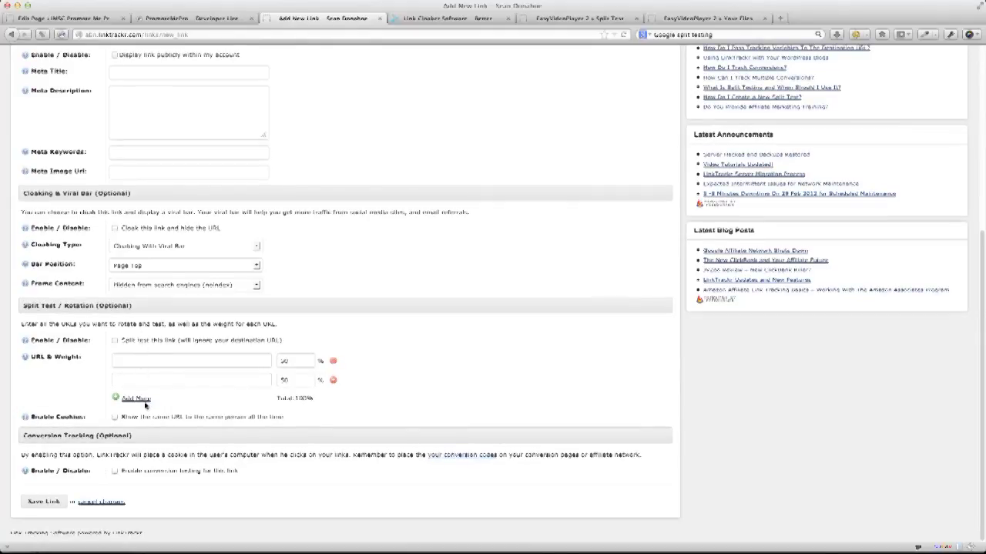
{"action": "scroll", "coordinate": [976, 115], "scroll_direction": "up", "scroll_amount": 10}
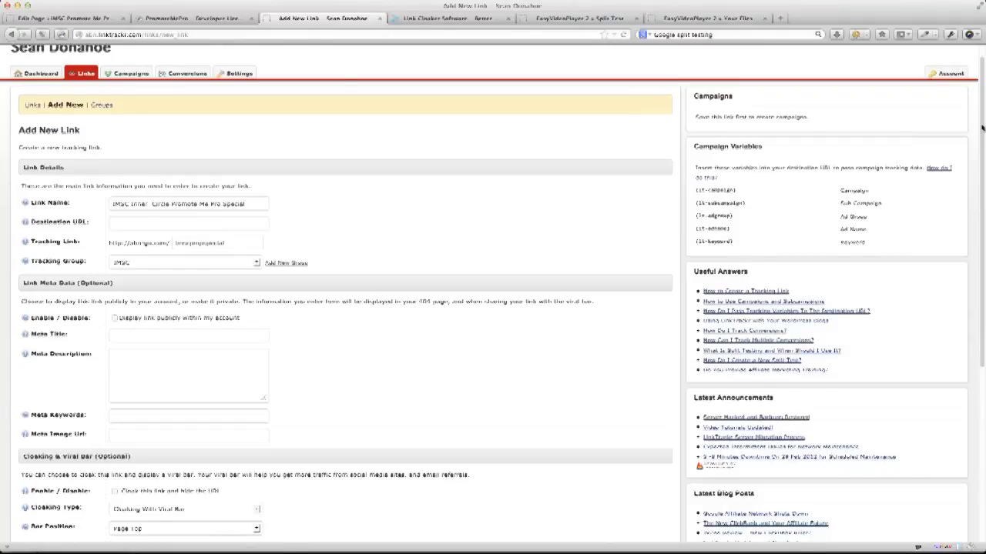
{"action": "scroll", "coordinate": [981, 125], "scroll_direction": "down", "scroll_amount": 6}
{"action": "scroll", "coordinate": [497, 293], "scroll_direction": "down", "scroll_amount": 1}
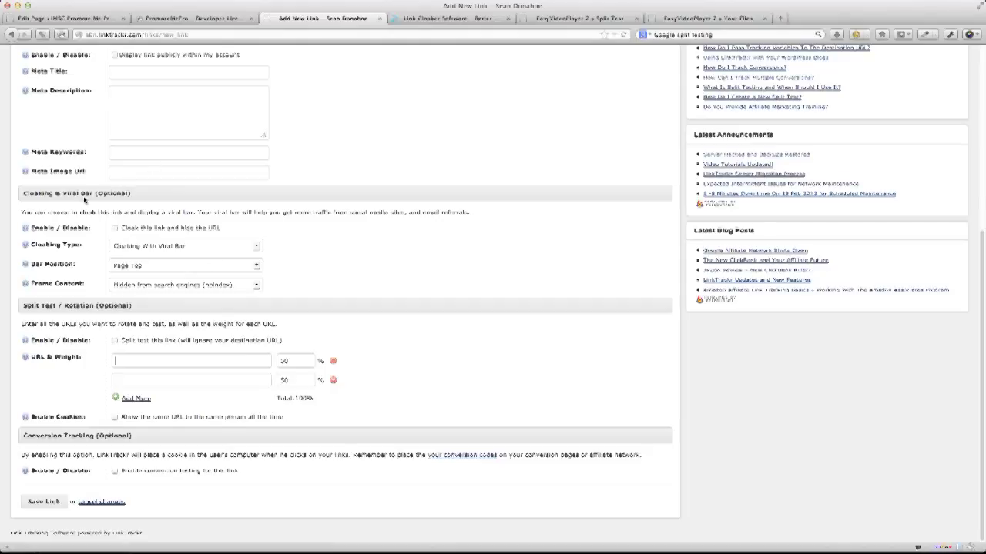
Set Cloaking Type to Basic Cloaking and enable split testing for the link.
{"action": "left_click", "coordinate": [148, 246]}
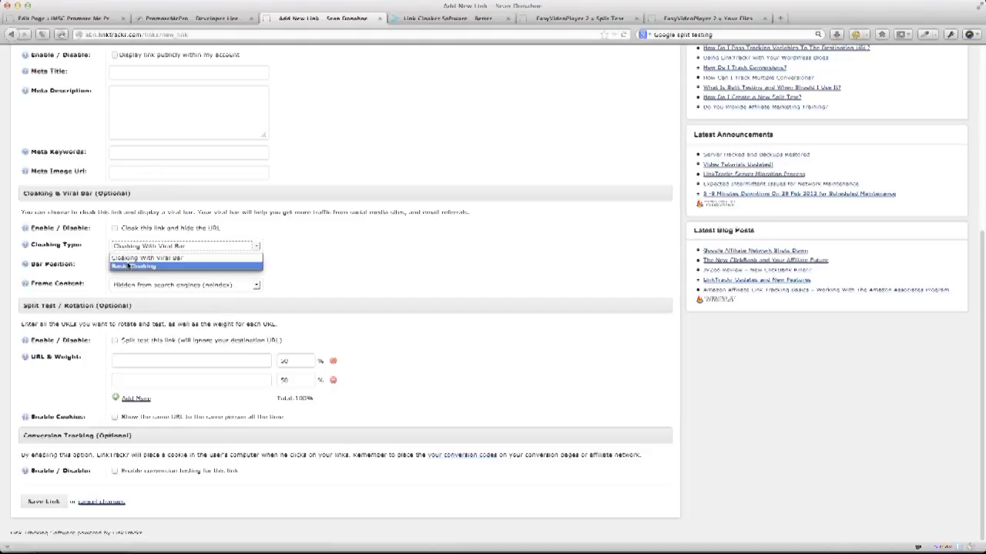
{"action": "left_click", "coordinate": [130, 266]}
{"action": "left_click", "coordinate": [154, 284]}
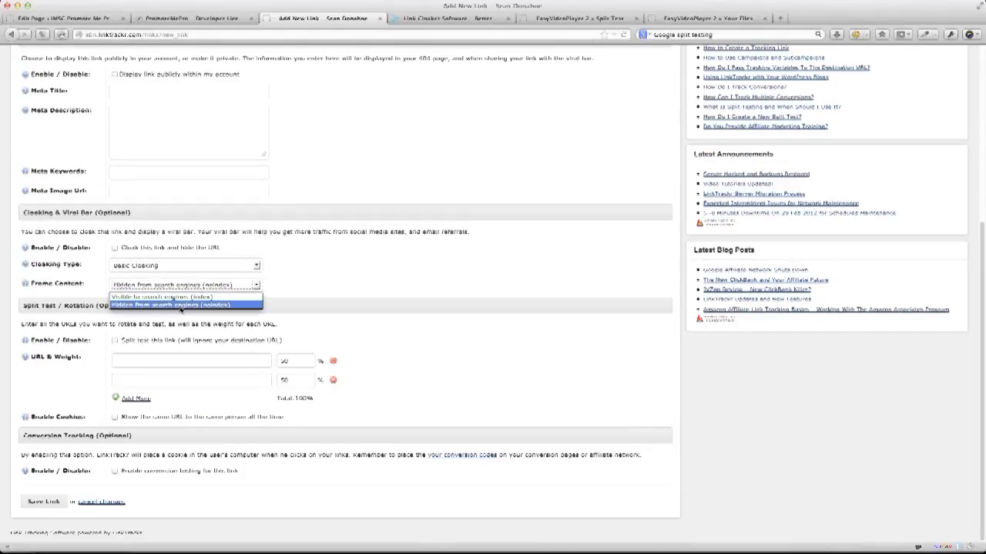
{"action": "left_click", "coordinate": [385, 286]}
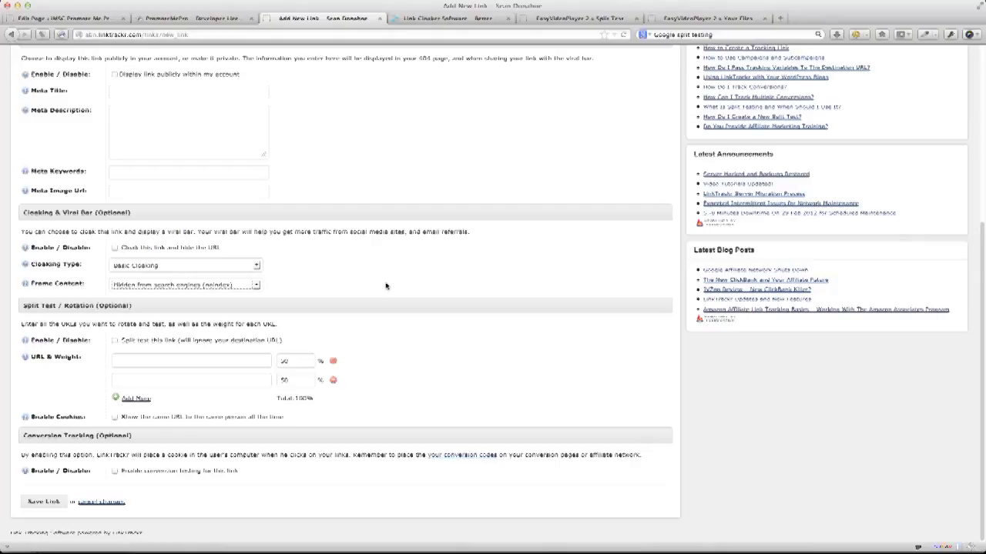
{"action": "left_click", "coordinate": [114, 341]}
{"action": "type", "text": "http://imsuccesscenter.com/"}
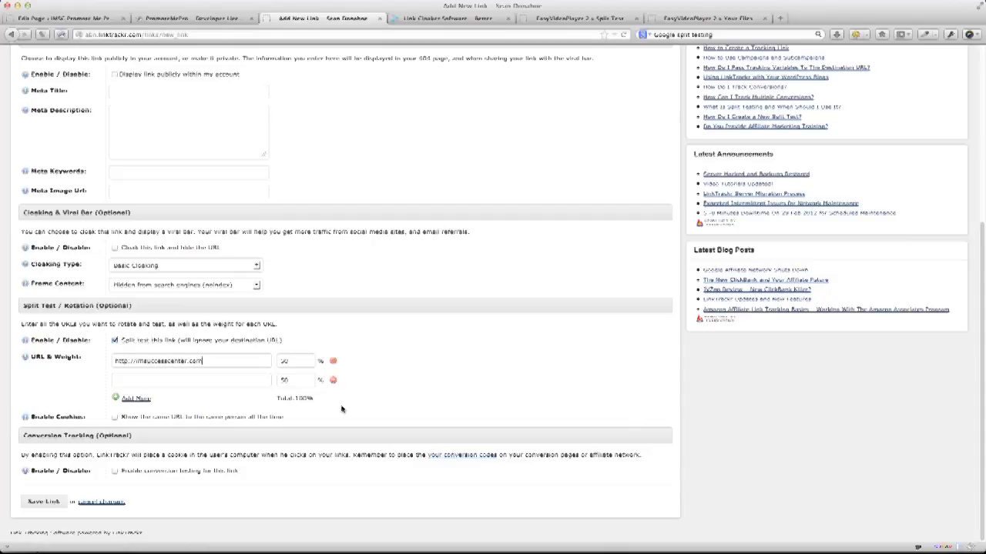
{"action": "type", "text": "signup"}
{"action": "key", "text": "super+a"}
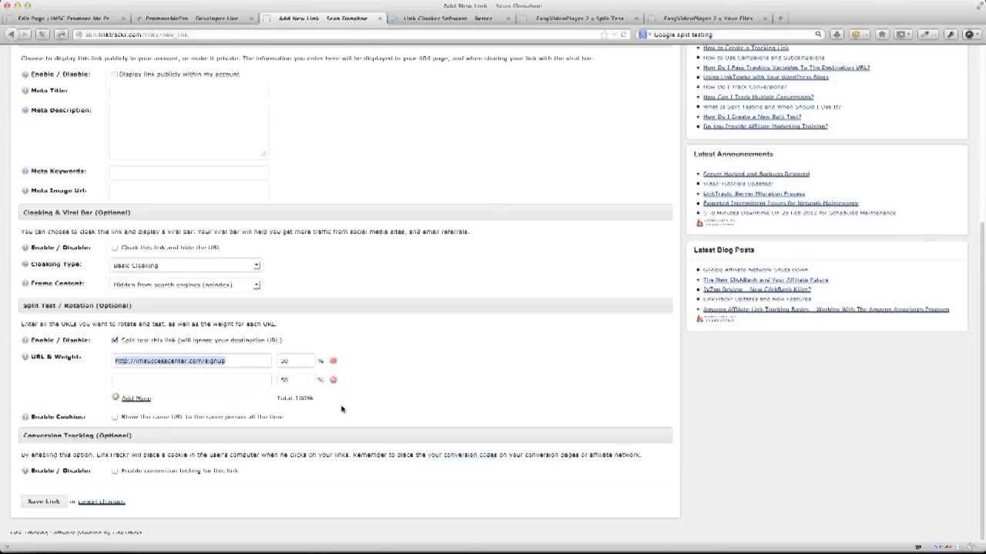
{"action": "key", "text": "Tab"}
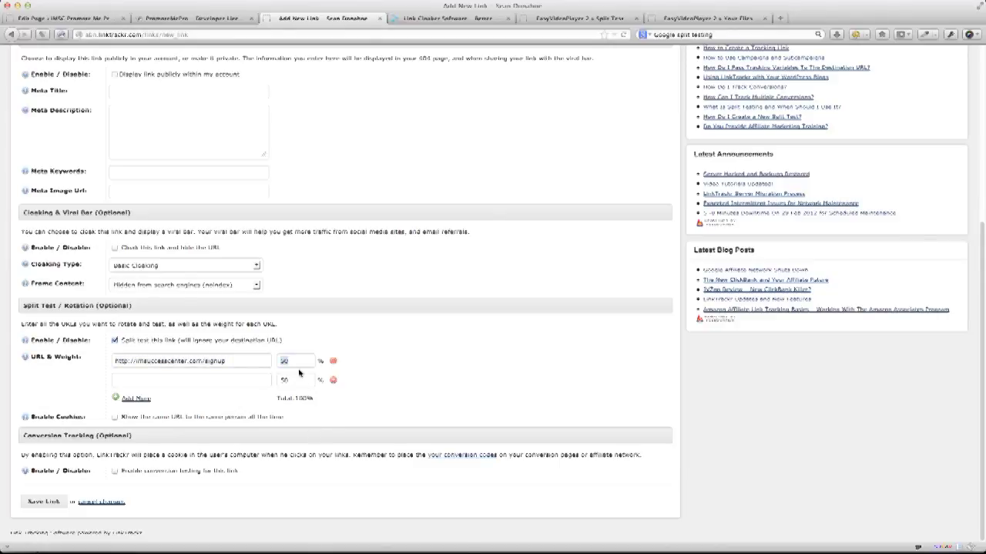
{"action": "type", "text": "33"}
{"action": "left_click", "coordinate": [205, 380]}
{"action": "left_click_drag", "start_coordinate": [234, 358], "coordinate": [218, 376]}
{"action": "key", "text": "ctrl+c"}
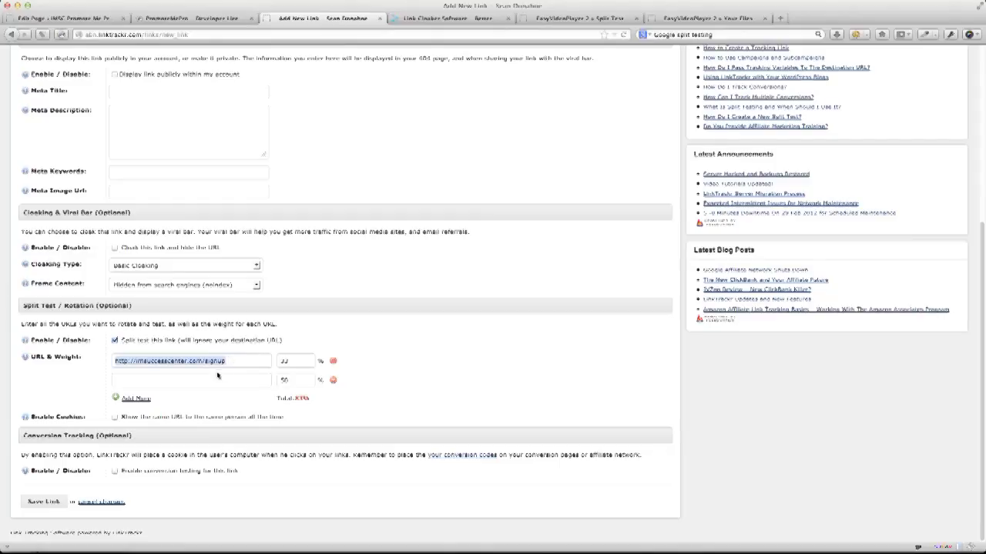
{"action": "left_click", "coordinate": [215, 375]}
{"action": "key", "text": "ctrl+v"}
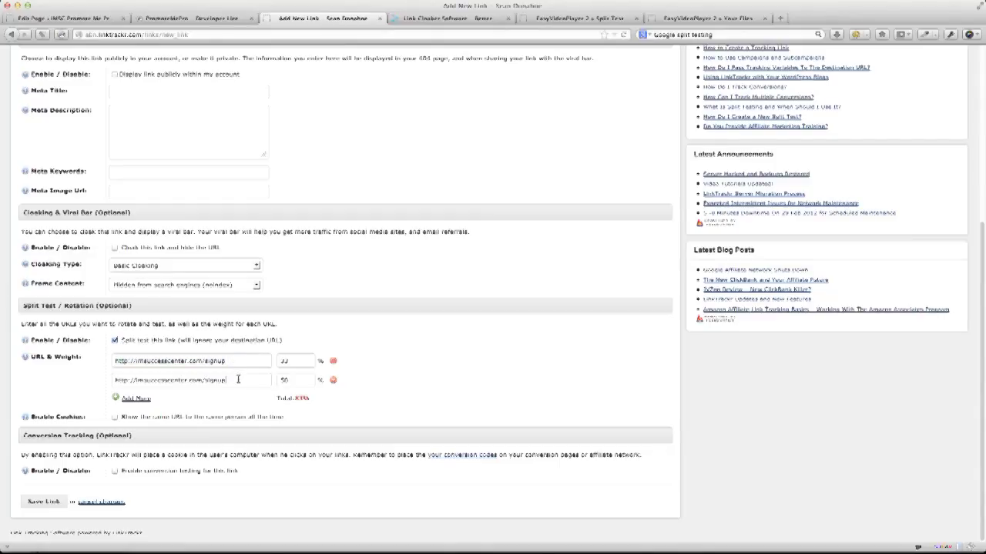
{"action": "type", "text": "new"}
{"action": "double_click", "coordinate": [291, 380]}
{"action": "type", "text": "33"}
{"action": "left_click", "coordinate": [139, 399]}
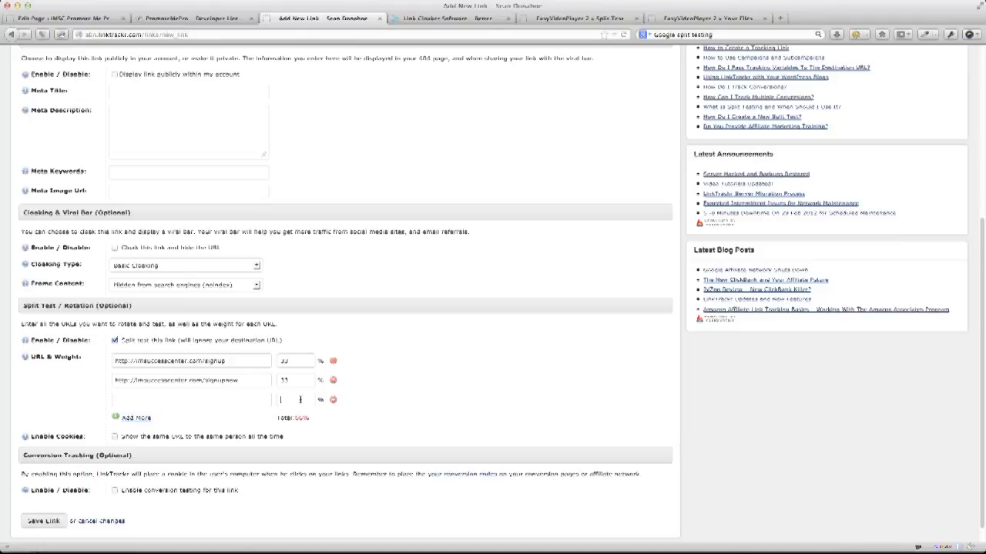
Add a third URL ending in joinnow, based on the second URL, and append /1 to the first.
{"action": "left_click", "coordinate": [255, 382]}
{"action": "triple_click", "coordinate": [123, 380]}
{"action": "key", "text": "super+c"}
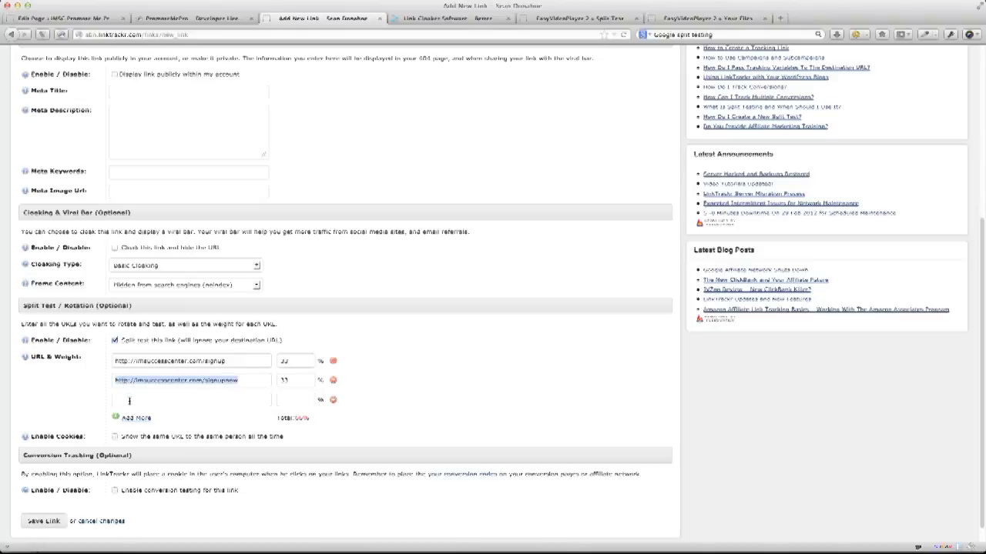
{"action": "left_click", "coordinate": [164, 400]}
{"action": "key", "text": "super+v"}
{"action": "double_click", "coordinate": [220, 401]}
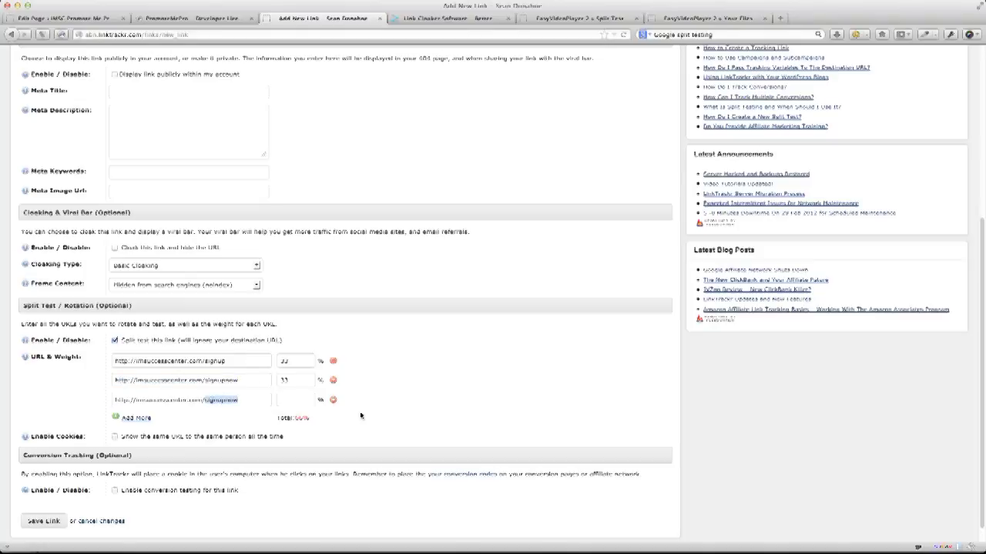
{"action": "key", "text": "BackSpace"}
{"action": "type", "text": "jvinnow"}
{"action": "left_click", "coordinate": [226, 360]}
{"action": "type", "text": "/1"}
Give the third URL a split-test weight of 34.
{"action": "left_click", "coordinate": [303, 399]}
{"action": "type", "text": "34"}
{"action": "key", "text": "BackSpace"}
{"action": "type", "text": "3"}
{"action": "left_click_drag", "start_coordinate": [295, 418], "coordinate": [325, 420]}
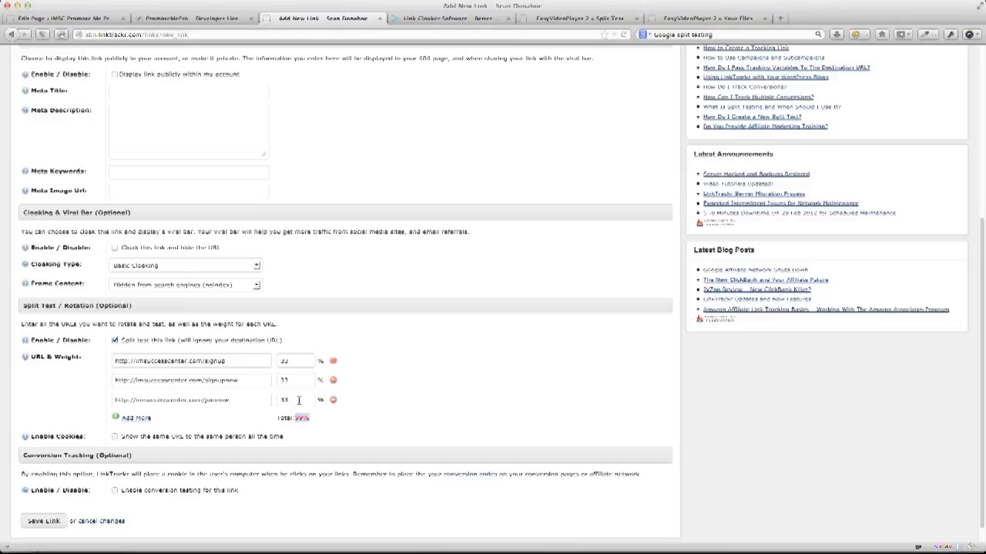
{"action": "left_click", "coordinate": [299, 399]}
{"action": "key", "text": "BackSpace"}
{"action": "type", "text": "4"}
Add a fourth URL ending in join with a weight of 25.
{"action": "left_click", "coordinate": [128, 420]}
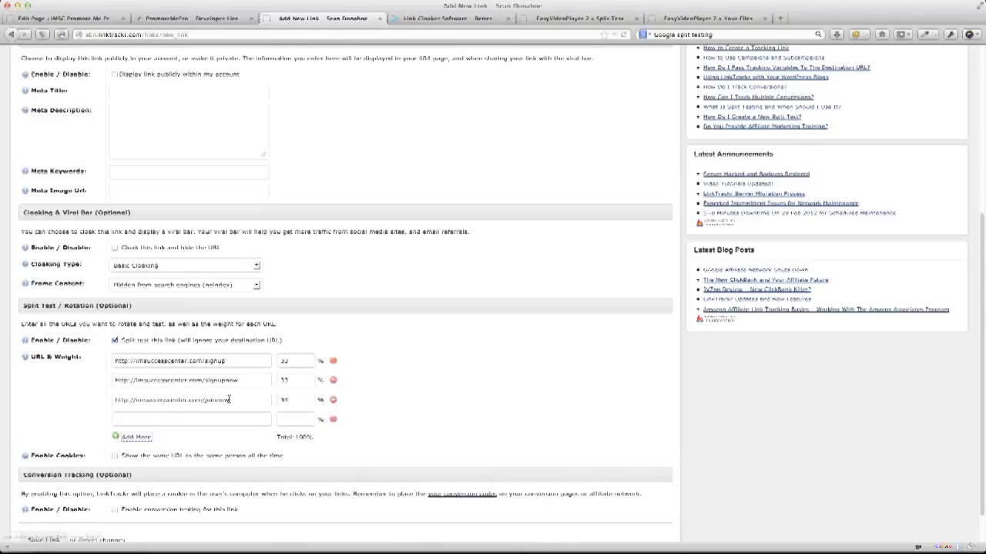
{"action": "triple_click", "coordinate": [133, 401]}
{"action": "key", "text": "ctrl+c"}
{"action": "left_click", "coordinate": [159, 418]}
{"action": "key", "text": "ctrl+v"}
{"action": "left_click_drag", "start_coordinate": [214, 420], "coordinate": [237, 420]}
{"action": "key", "text": "BackSpace"}
{"action": "left_click", "coordinate": [285, 419]}
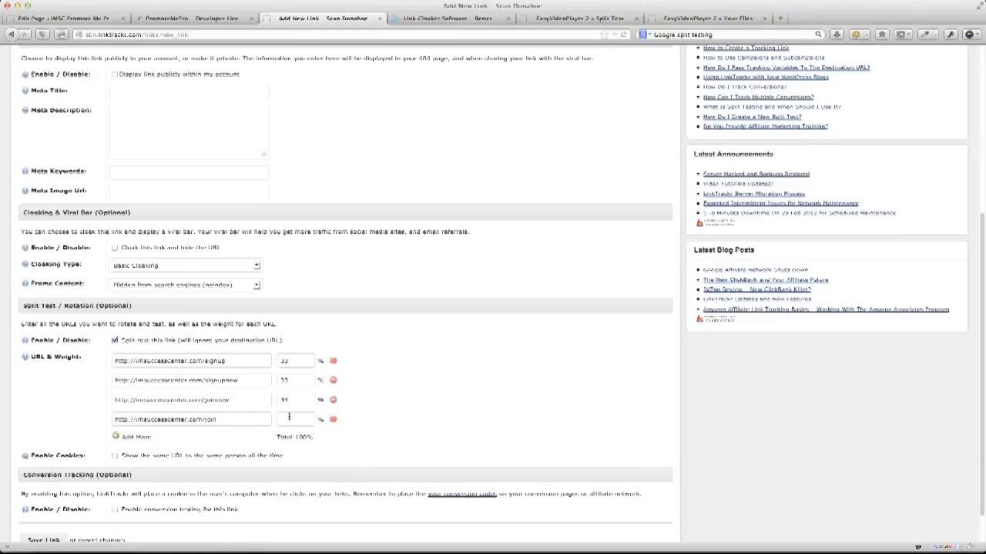
{"action": "type", "text": "25"}
Set the other three weights to 25 and enable same-URL cookies.
{"action": "double_click", "coordinate": [285, 400]}
{"action": "type", "text": "25"}
{"action": "left_click_drag", "start_coordinate": [291, 380], "coordinate": [255, 379]}
{"action": "type", "text": "25"}
{"action": "double_click", "coordinate": [292, 359]}
{"action": "type", "text": "25"}
{"action": "left_click", "coordinate": [115, 456]}
Enable conversion tracking for the new link and attempt to save it.
{"action": "scroll", "coordinate": [205, 486], "scroll_direction": "down", "scroll_amount": 1}
{"action": "scroll", "coordinate": [205, 485], "scroll_direction": "down", "scroll_amount": 2}
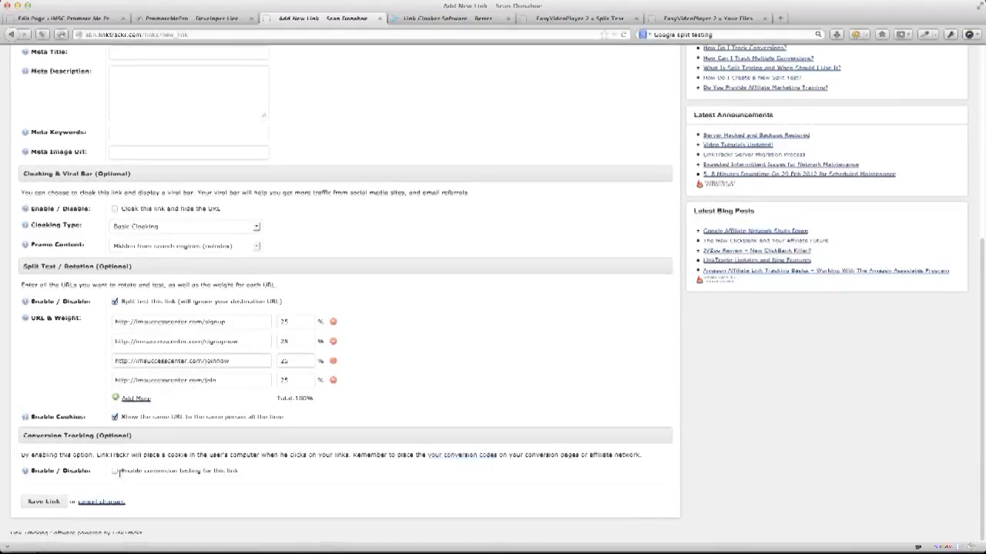
{"action": "left_click", "coordinate": [114, 471]}
{"action": "left_click", "coordinate": [56, 502]}
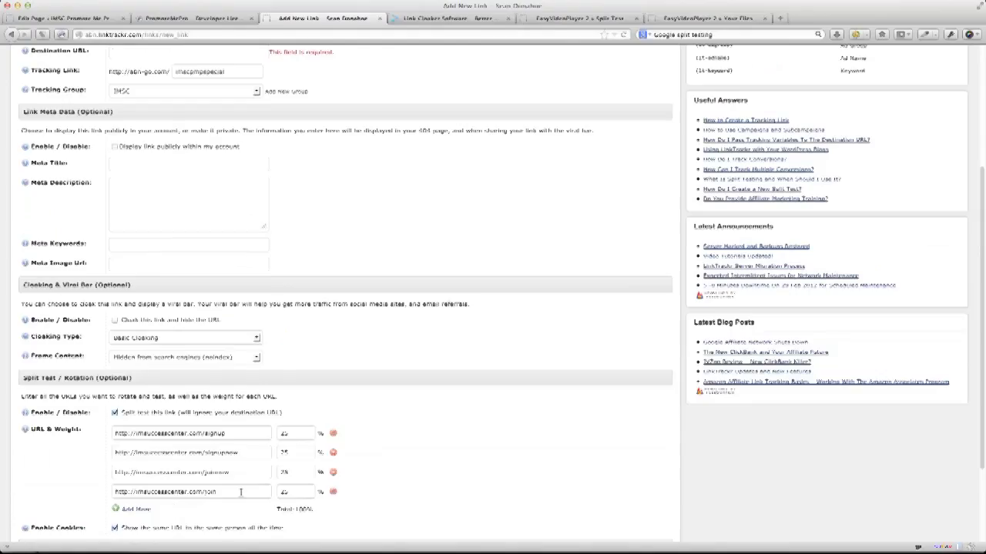
{"action": "left_click", "coordinate": [151, 54]}
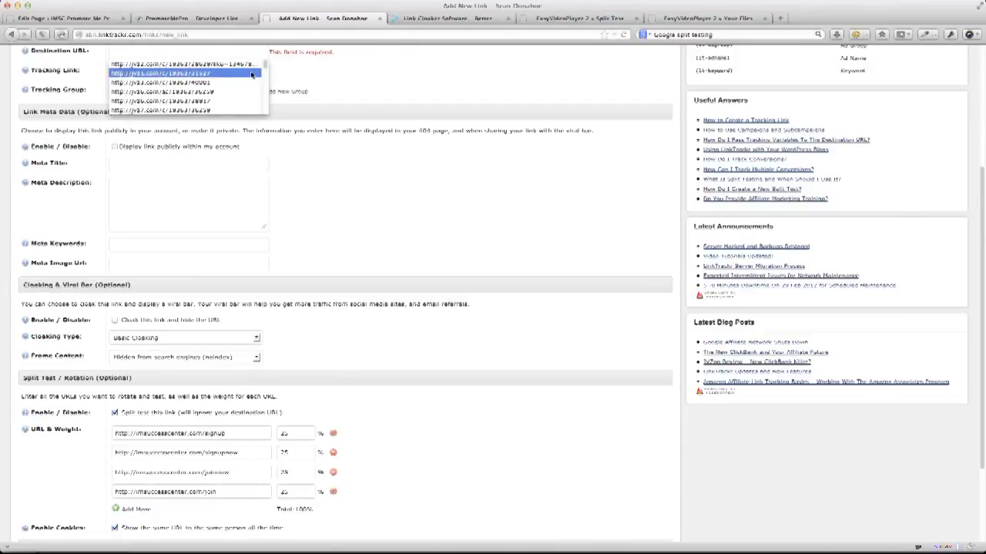
{"action": "left_click", "coordinate": [182, 62]}
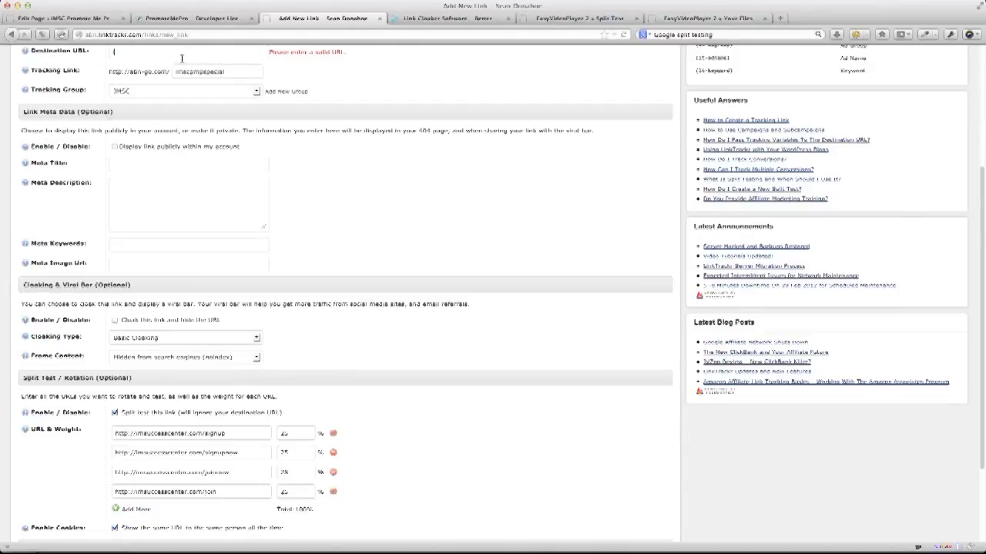
{"action": "type", "text": "http"}
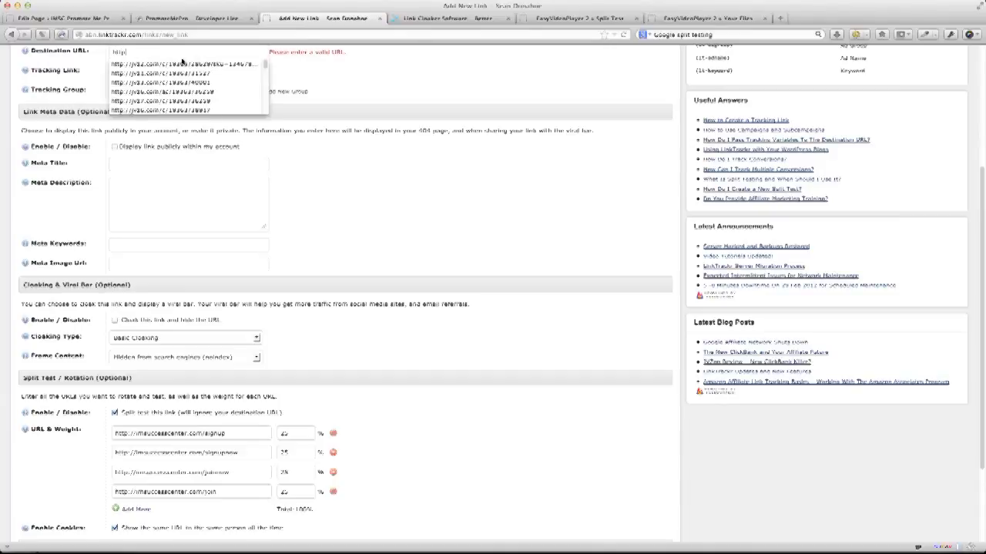
{"action": "type", "text": "://imsucc"}
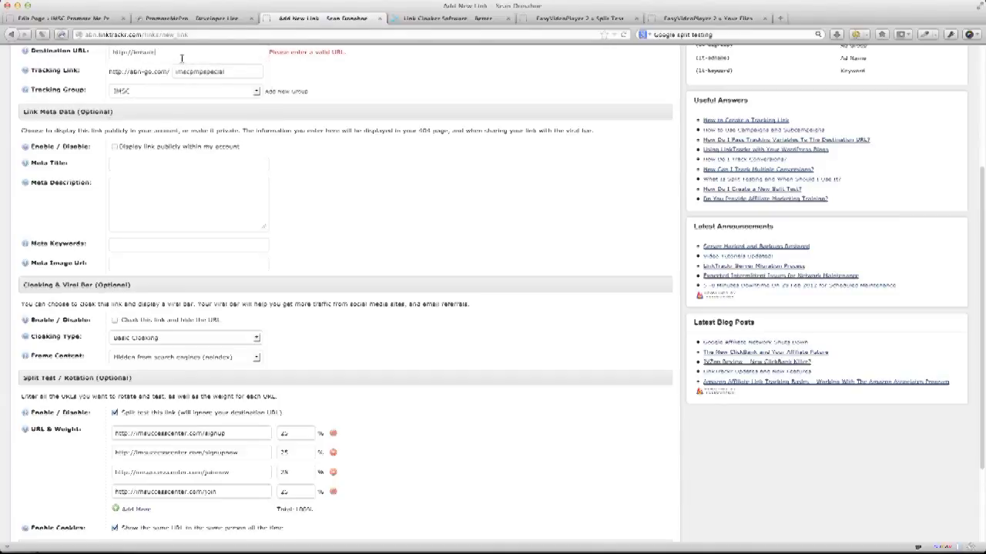
{"action": "type", "text": "esscenter.com/join"}
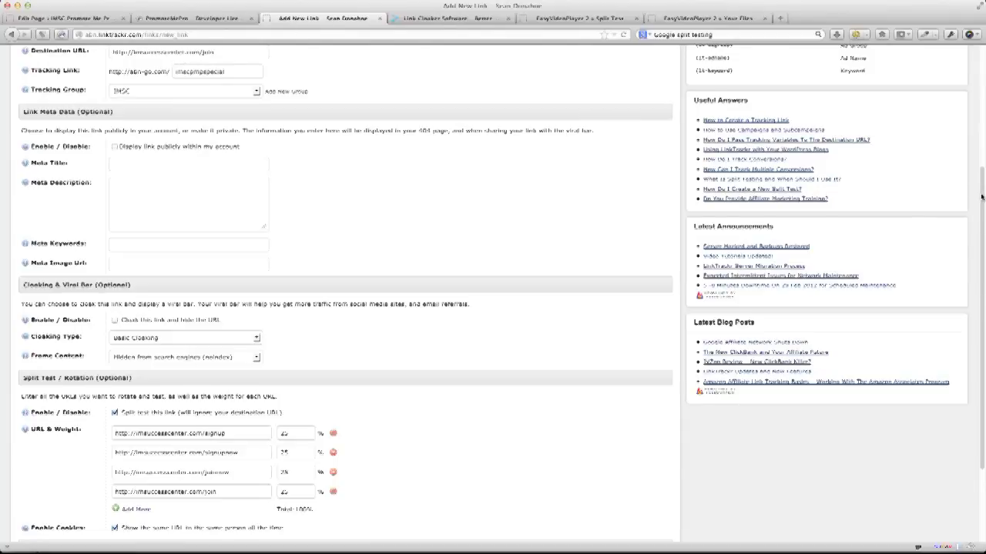
{"action": "left_click_drag", "start_coordinate": [981, 197], "coordinate": [978, 423]}
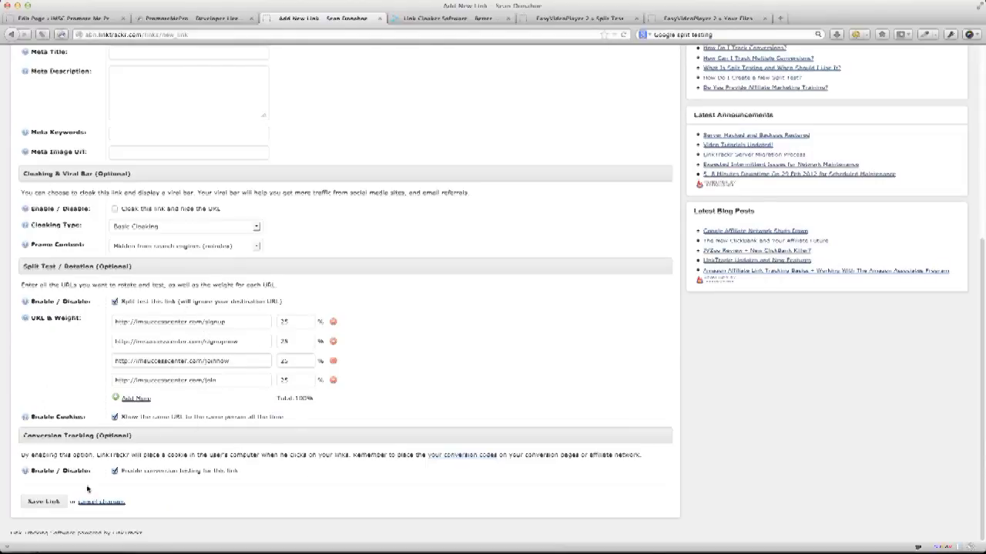
{"action": "left_click", "coordinate": [59, 500]}
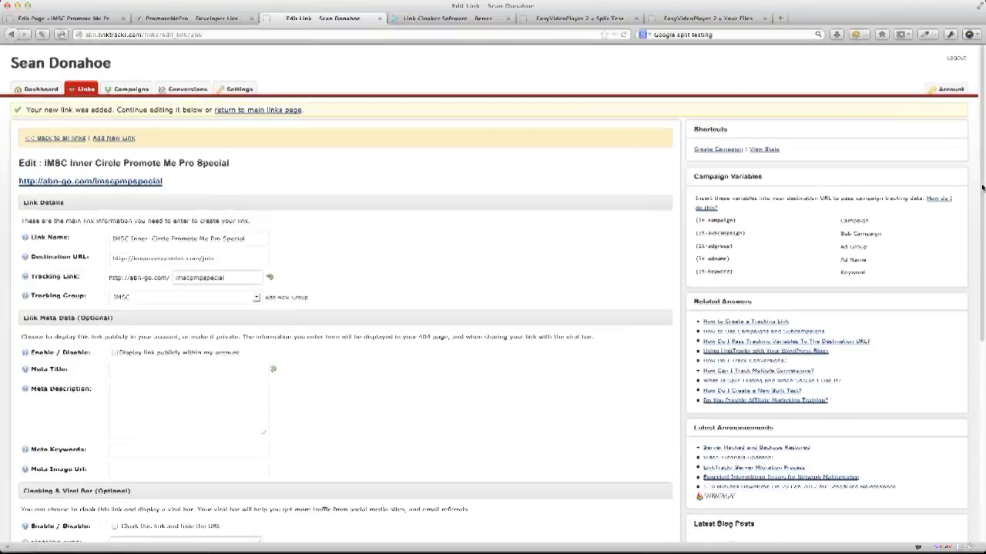
{"action": "scroll", "coordinate": [981, 188], "scroll_direction": "down", "scroll_amount": 1}
{"action": "scroll", "coordinate": [982, 189], "scroll_direction": "down", "scroll_amount": 10}
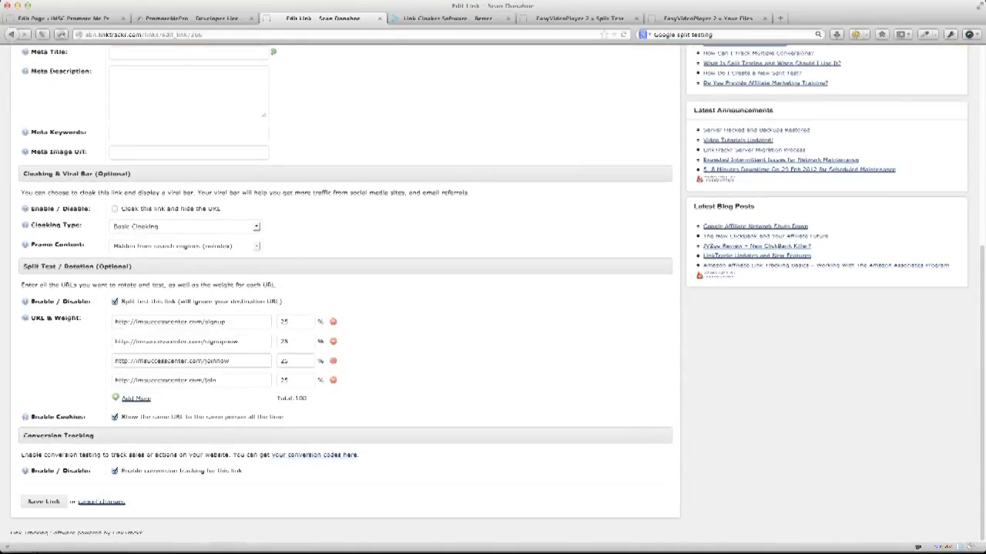
{"action": "scroll", "coordinate": [744, 279], "scroll_direction": "up", "scroll_amount": 10}
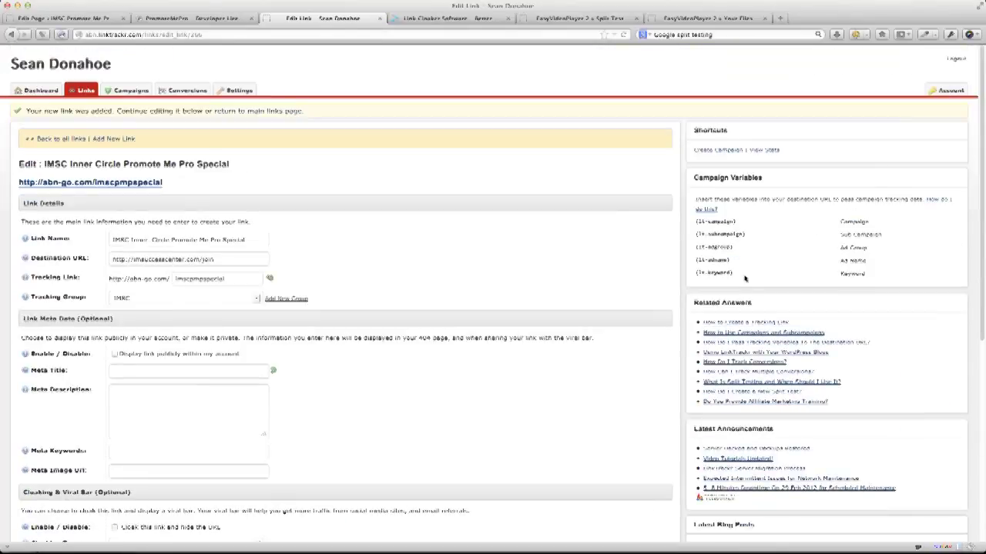
Generate a conversion code named IMSC Signup with a value of 47.
{"action": "left_click", "coordinate": [184, 92]}
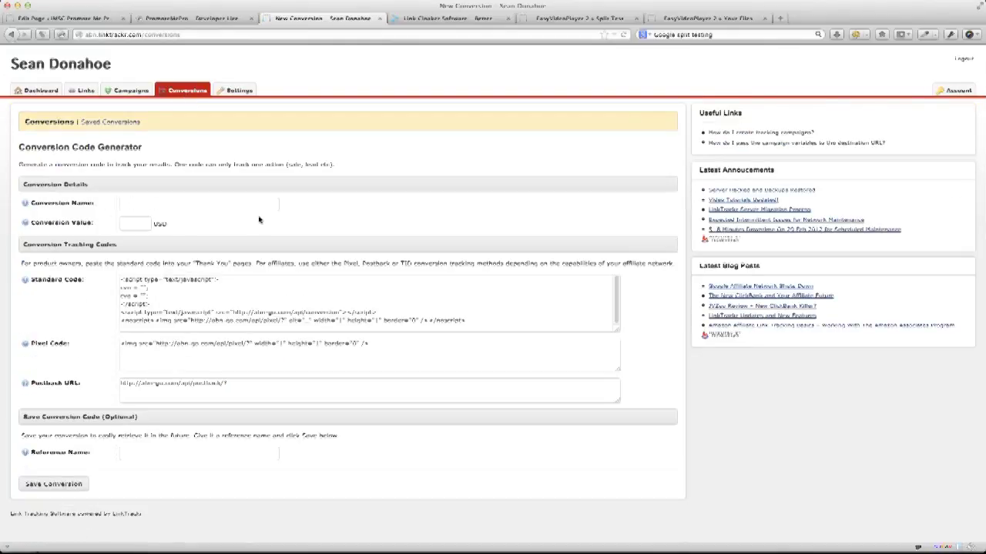
{"action": "type", "text": "IMSC "}
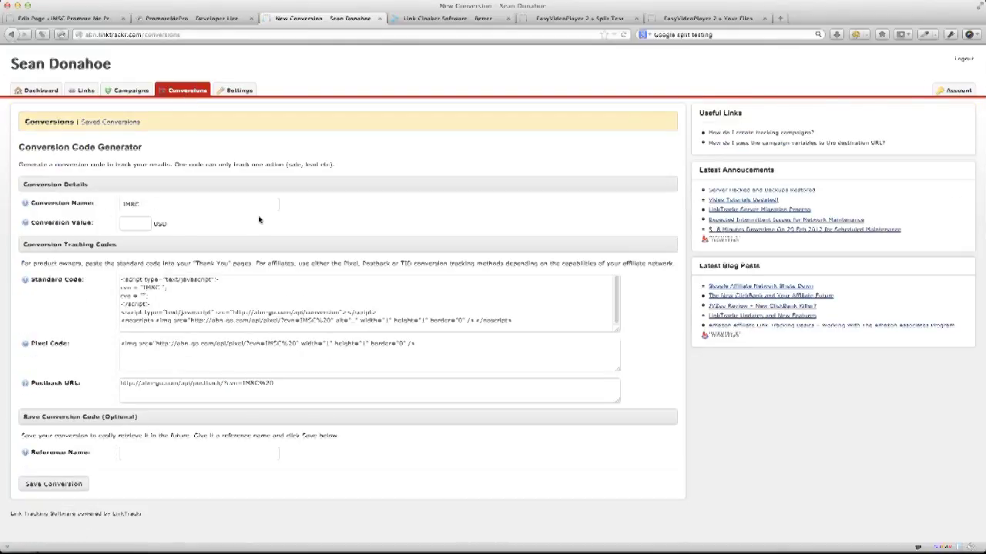
{"action": "type", "text": "Signup"}
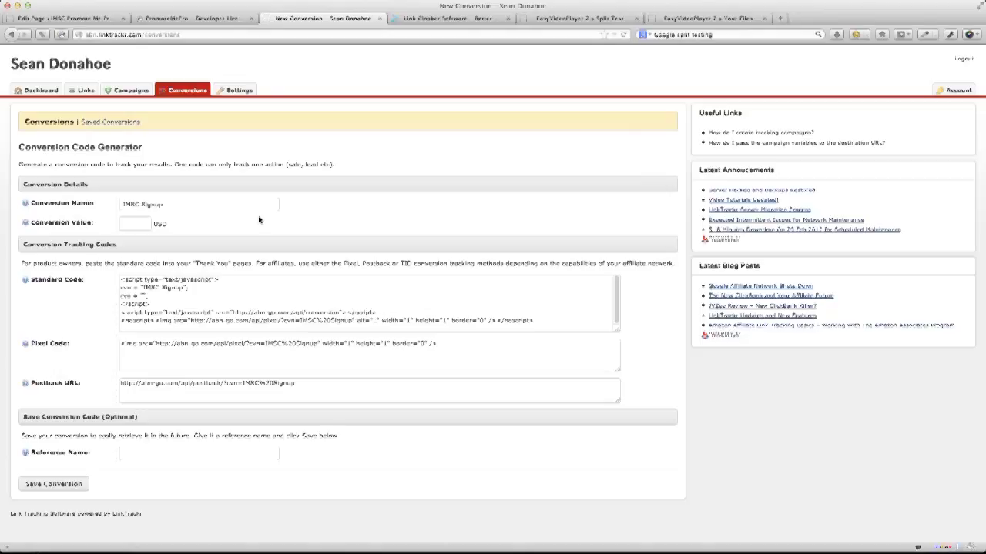
{"action": "left_click", "coordinate": [124, 221]}
{"action": "type", "text": "4"}
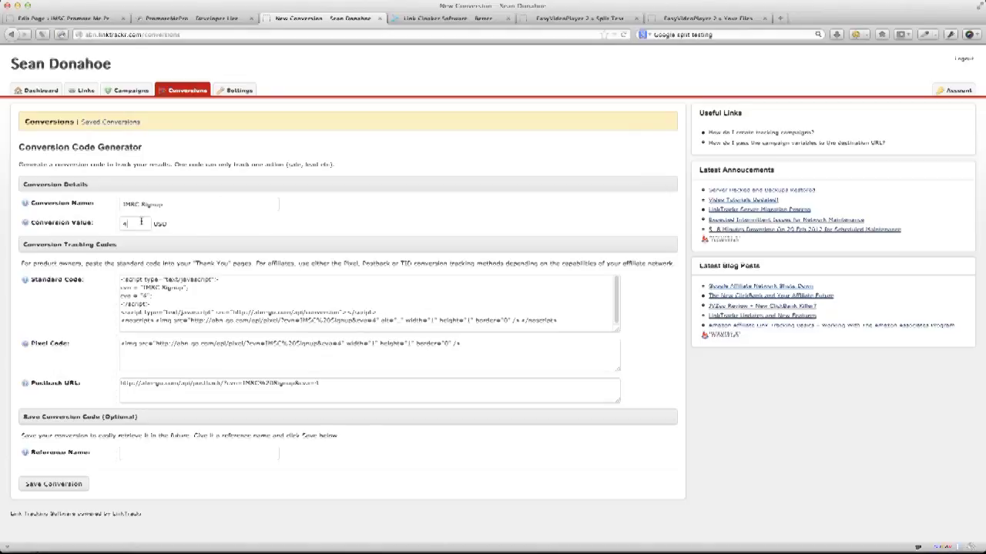
{"action": "type", "text": "7"}
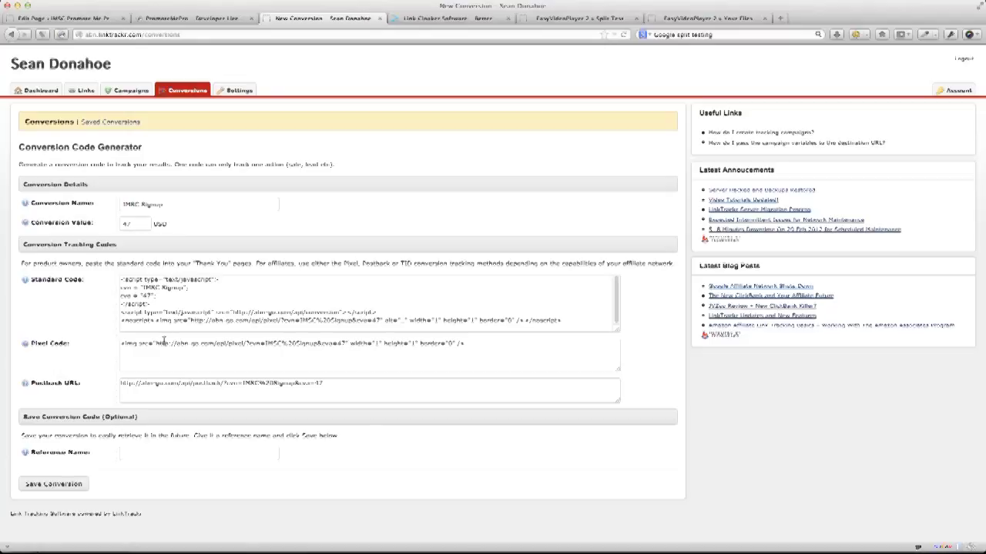
Select the Pixel Code and Postback URL, then return to the WordPress page editor.
{"action": "left_click", "coordinate": [164, 342]}
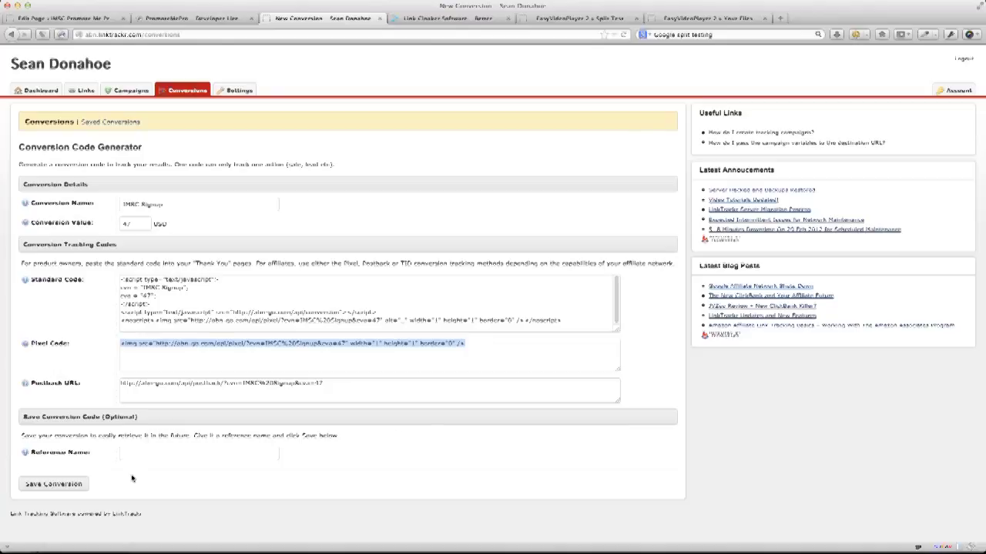
{"action": "left_click", "coordinate": [172, 384]}
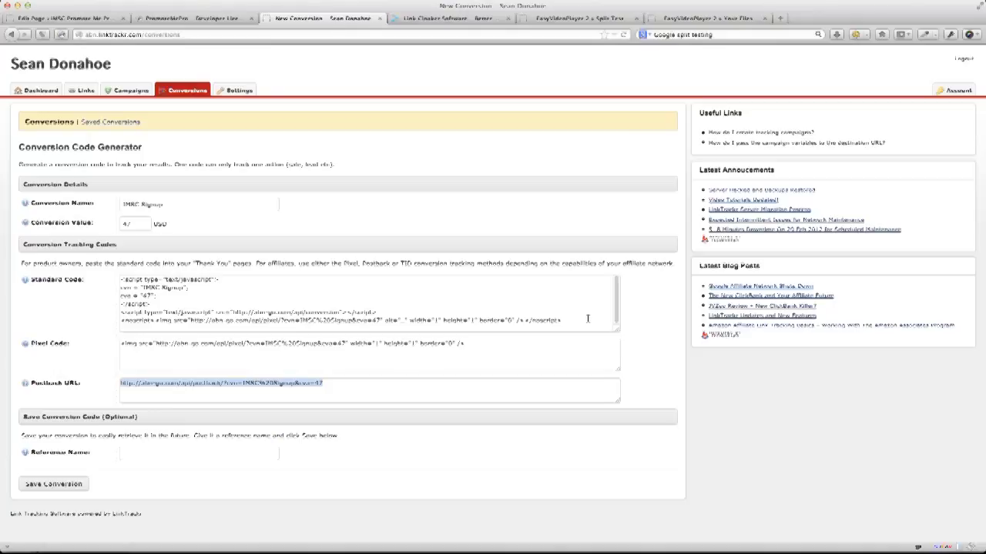
{"action": "left_click", "coordinate": [115, 19]}
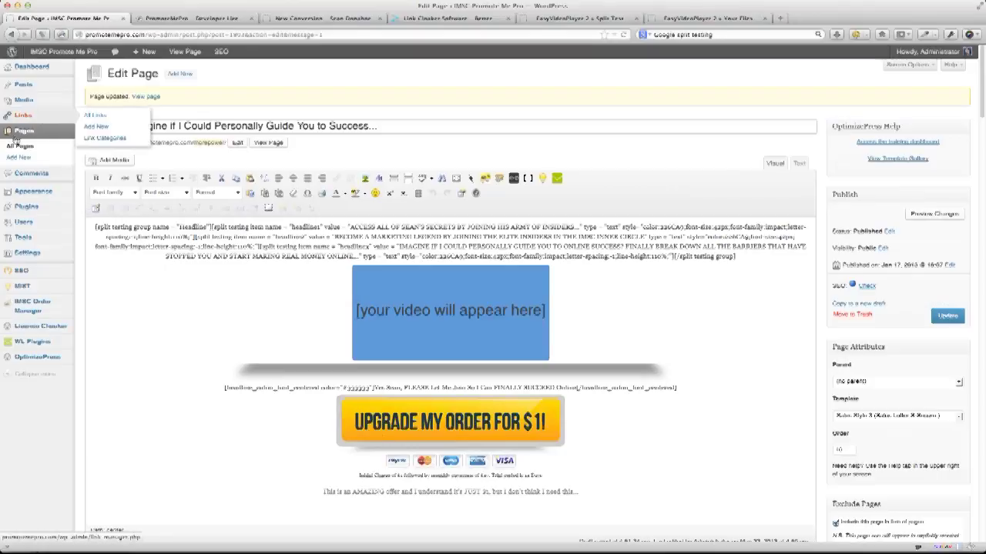
Open Pages > All Pages in a new browser tab and move it to the front.
{"action": "right_click", "coordinate": [26, 147]}
{"action": "left_click", "coordinate": [62, 151]}
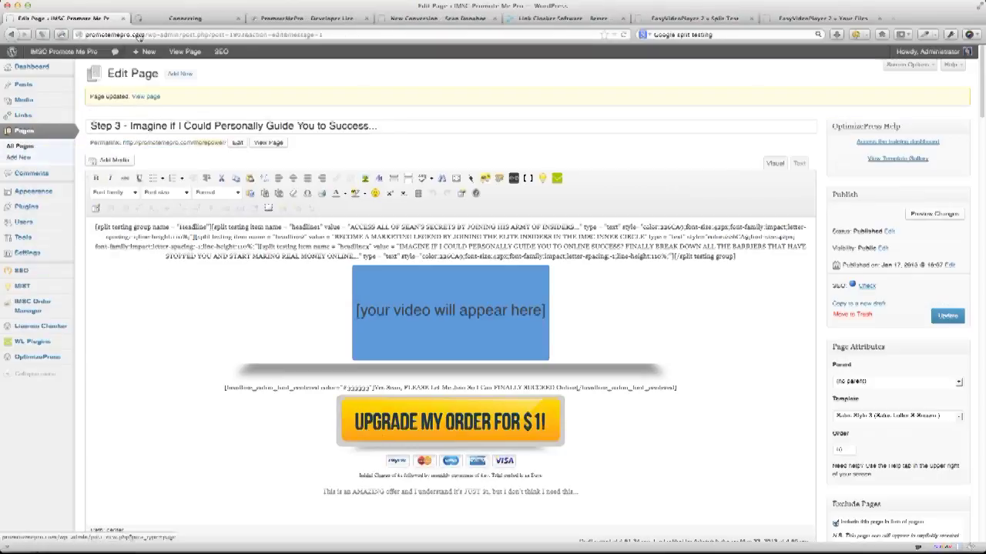
{"action": "left_click_drag", "start_coordinate": [173, 17], "coordinate": [46, 18]}
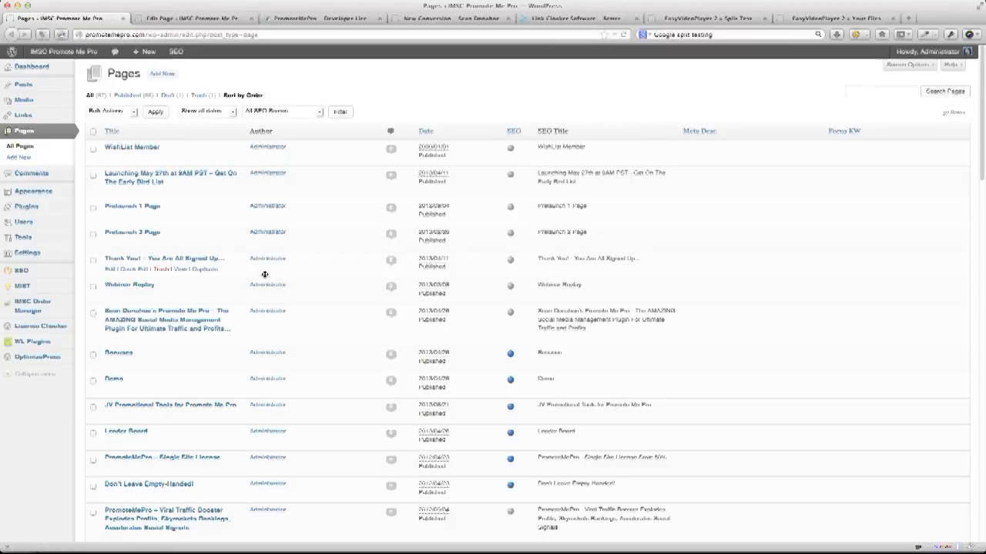
Open the PromoteMePro – Viral Traffic Booster page's live view in a new tab and show it.
{"action": "scroll", "coordinate": [204, 336], "scroll_direction": "down", "scroll_amount": 1}
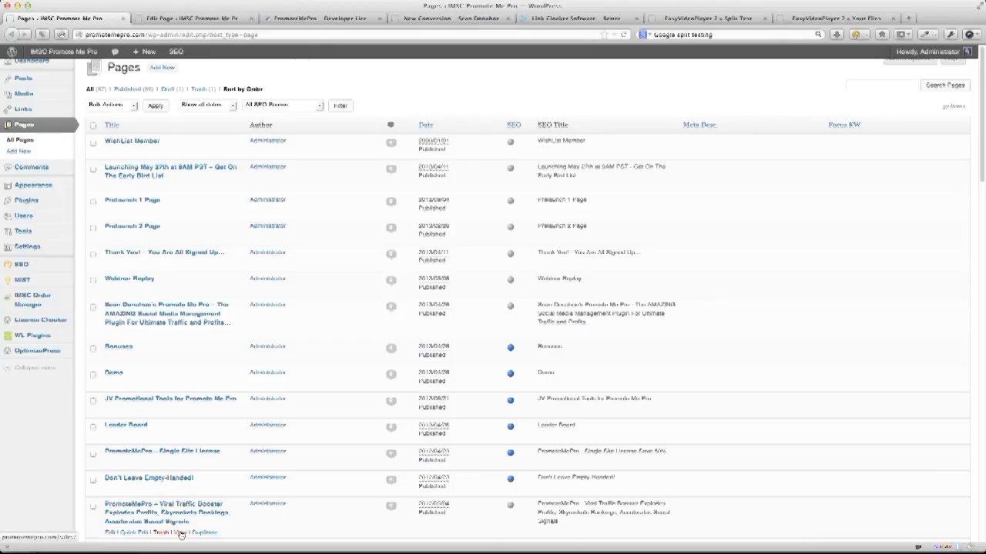
{"action": "right_click", "coordinate": [180, 533]}
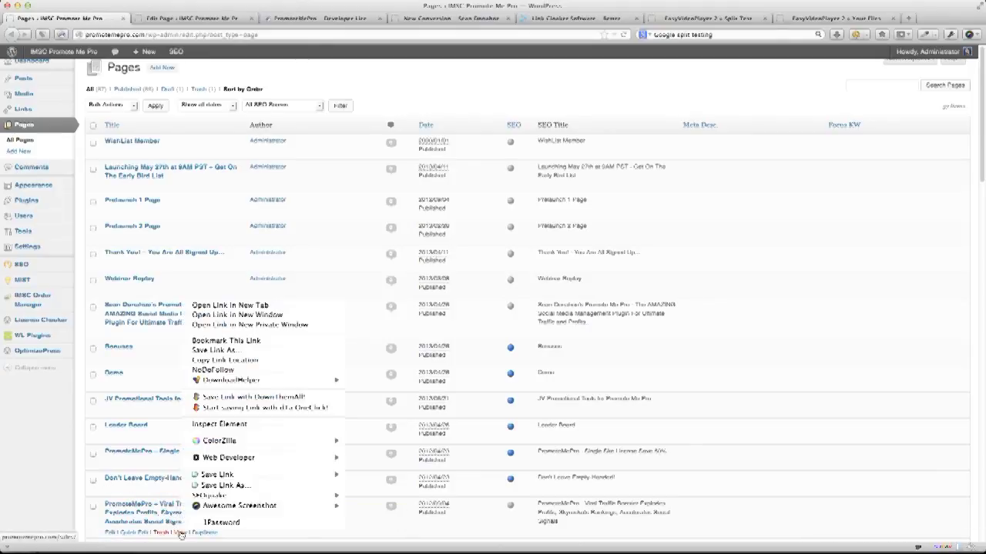
{"action": "left_click", "coordinate": [225, 305]}
{"action": "left_click", "coordinate": [184, 16]}
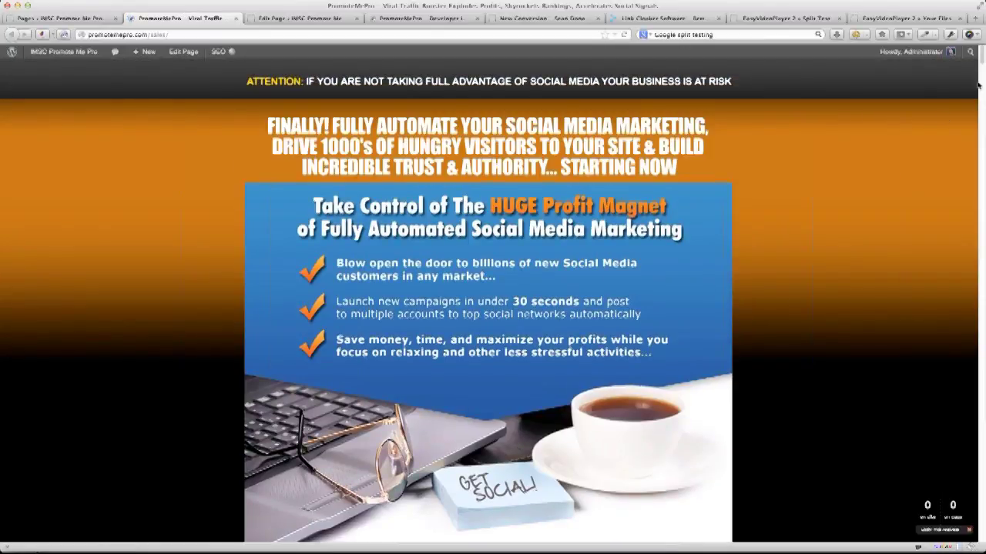
Scroll through the live PromoteMePro sales page, then return to the Step 3 page editor.
{"action": "left_click_drag", "start_coordinate": [980, 55], "coordinate": [980, 62]}
{"action": "mouse_move", "coordinate": [981, 57]}
{"action": "left_mouse_down"}
{"action": "mouse_move", "coordinate": [981, 539]}
{"action": "mouse_move", "coordinate": [981, 466]}
{"action": "mouse_move", "coordinate": [962, 366]}
{"action": "mouse_move", "coordinate": [968, 77]}
{"action": "mouse_move", "coordinate": [969, 69]}
{"action": "mouse_move", "coordinate": [972, 90]}
{"action": "mouse_move", "coordinate": [981, 62]}
{"action": "mouse_move", "coordinate": [980, 100]}
{"action": "mouse_move", "coordinate": [978, 69]}
{"action": "left_mouse_up"}
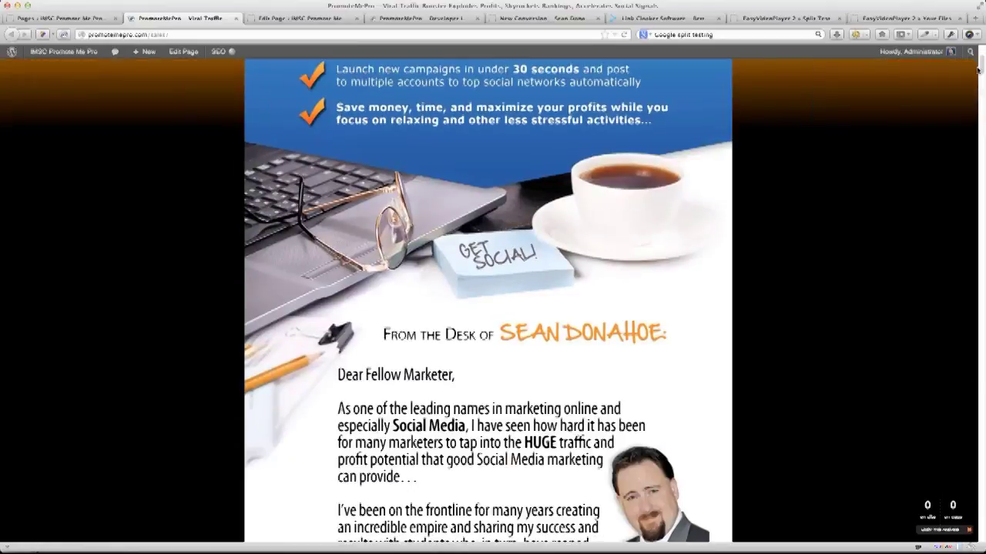
{"action": "scroll", "coordinate": [508, 175], "scroll_direction": "down", "scroll_amount": 5}
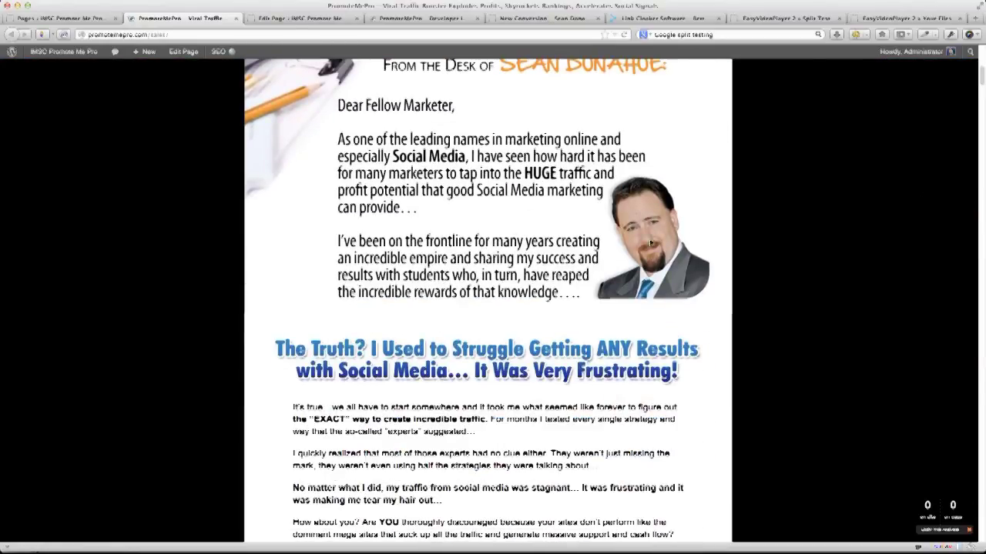
{"action": "scroll", "coordinate": [979, 80], "scroll_direction": "down", "scroll_amount": 1}
{"action": "scroll", "coordinate": [512, 157], "scroll_direction": "up", "scroll_amount": 10}
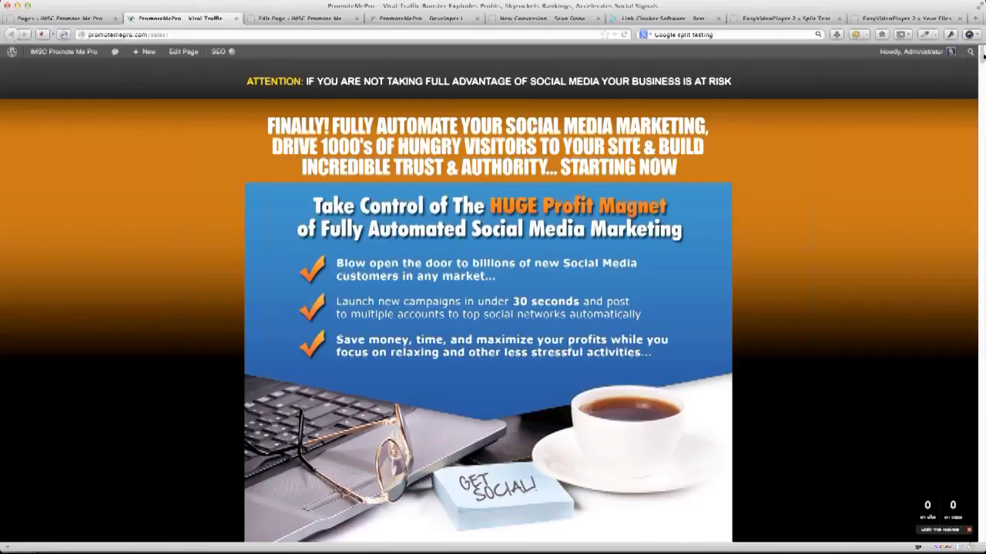
{"action": "left_click_drag", "start_coordinate": [981, 57], "coordinate": [980, 62]}
{"action": "left_click", "coordinate": [298, 18]}
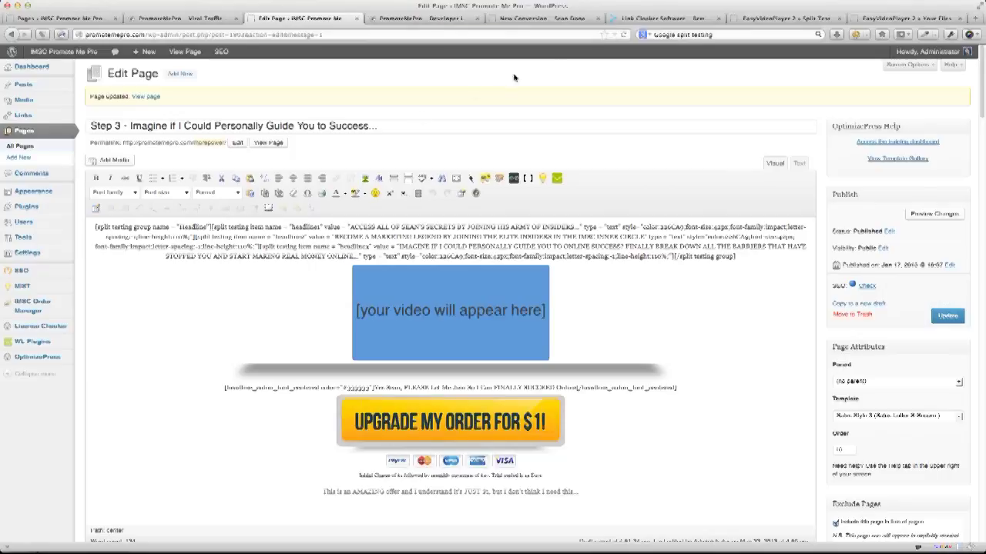
{"action": "right_click", "coordinate": [270, 143]}
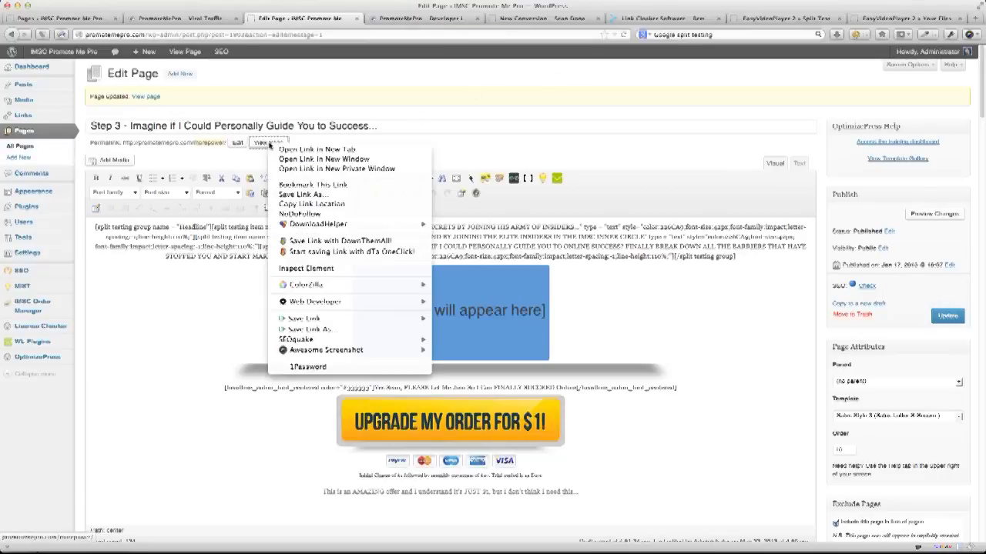
{"action": "left_click", "coordinate": [333, 151]}
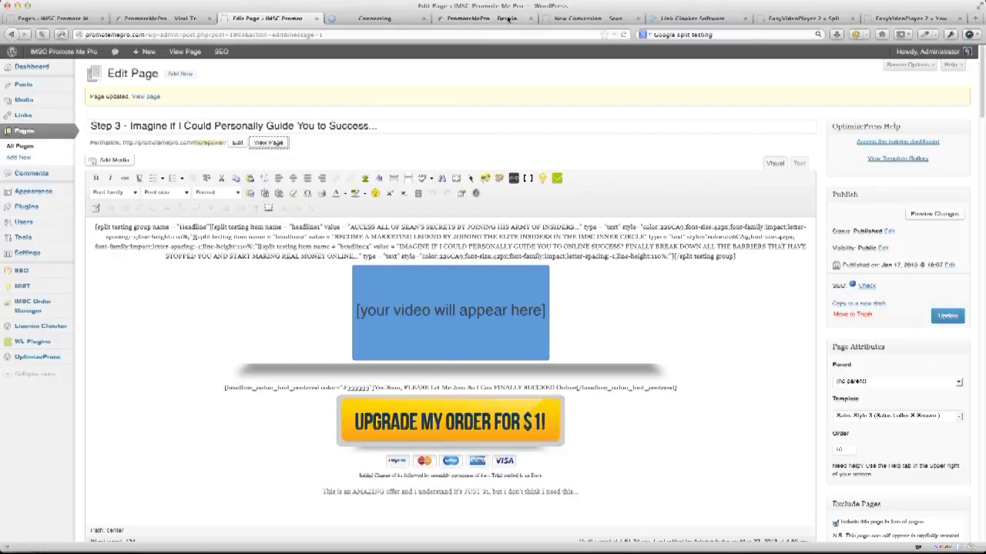
{"action": "left_click", "coordinate": [529, 18]}
{"action": "left_click", "coordinate": [528, 19]}
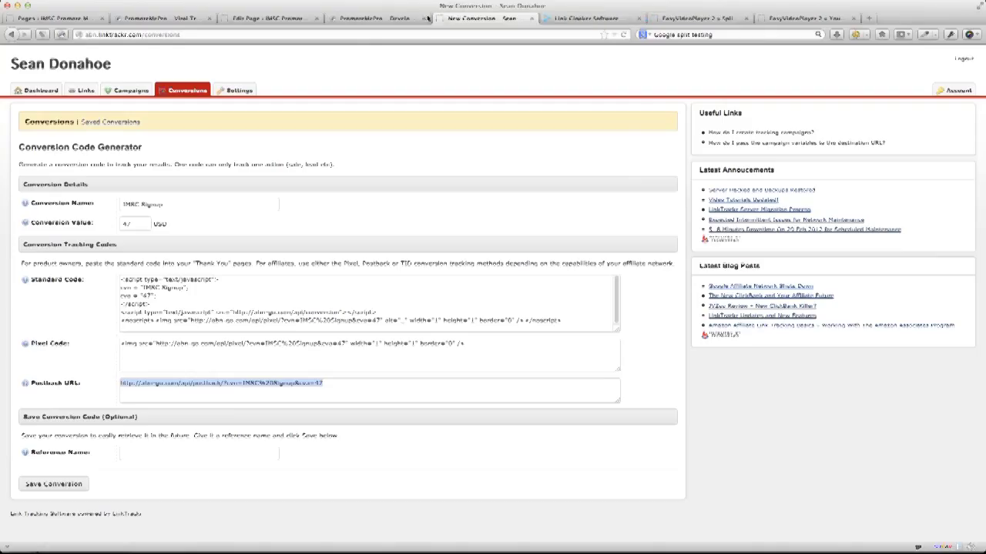
{"action": "left_click", "coordinate": [387, 17]}
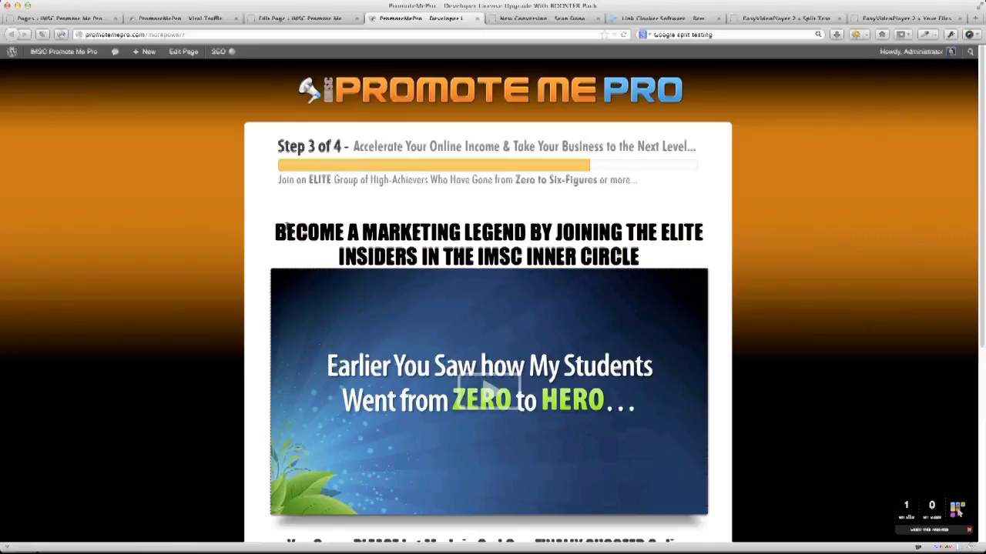
{"action": "left_click_drag", "start_coordinate": [267, 231], "coordinate": [648, 257]}
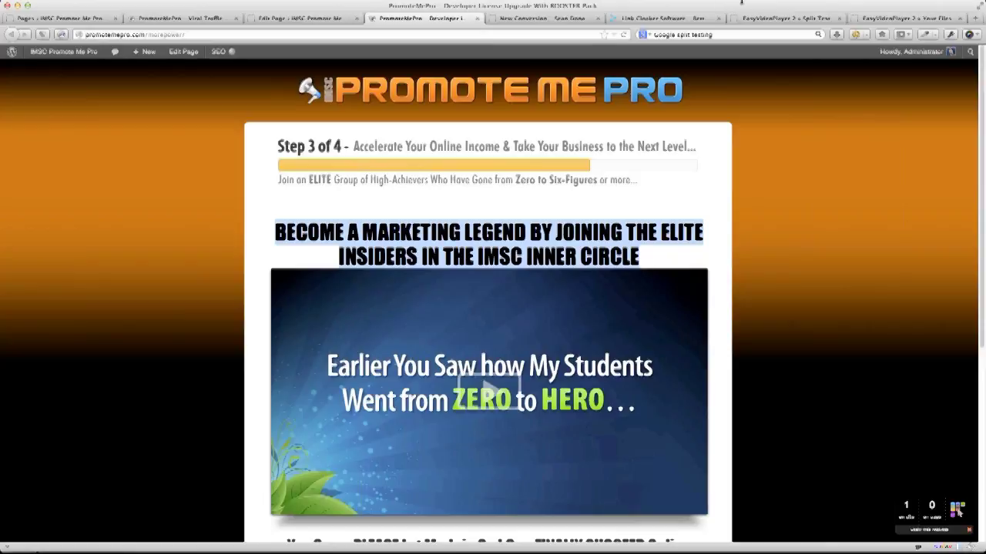
{"action": "left_click", "coordinate": [625, 36]}
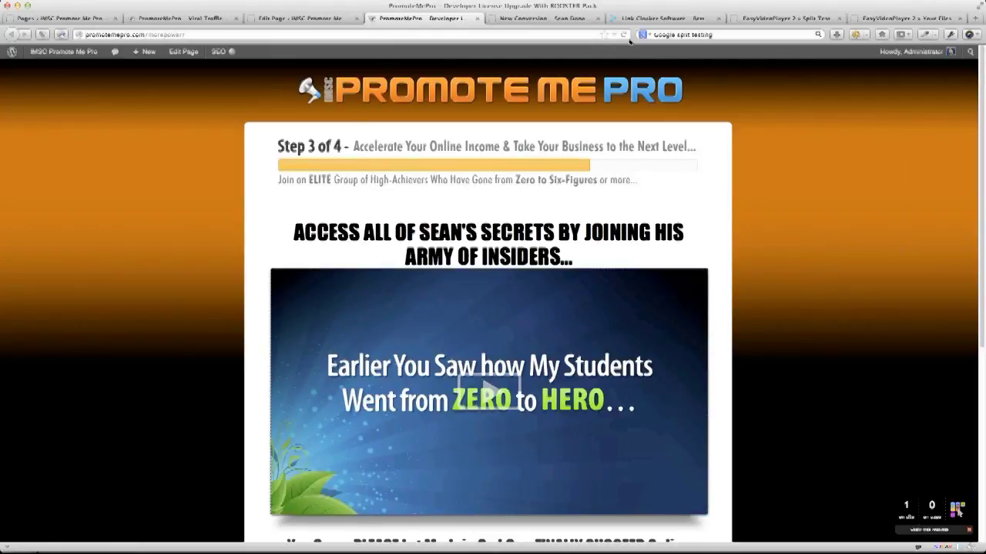
{"action": "left_click", "coordinate": [623, 35]}
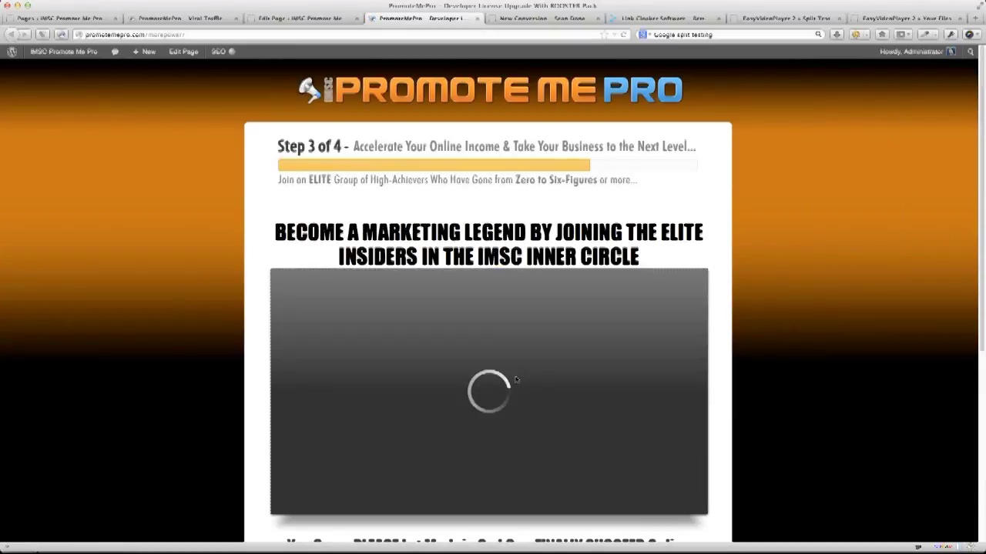
{"action": "left_click", "coordinate": [488, 390]}
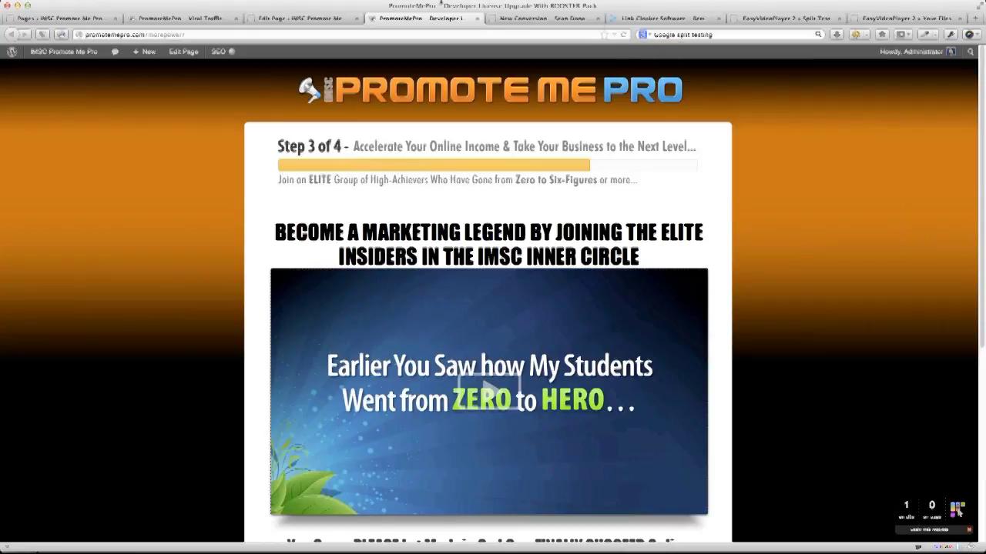
{"action": "left_click", "coordinate": [284, 20]}
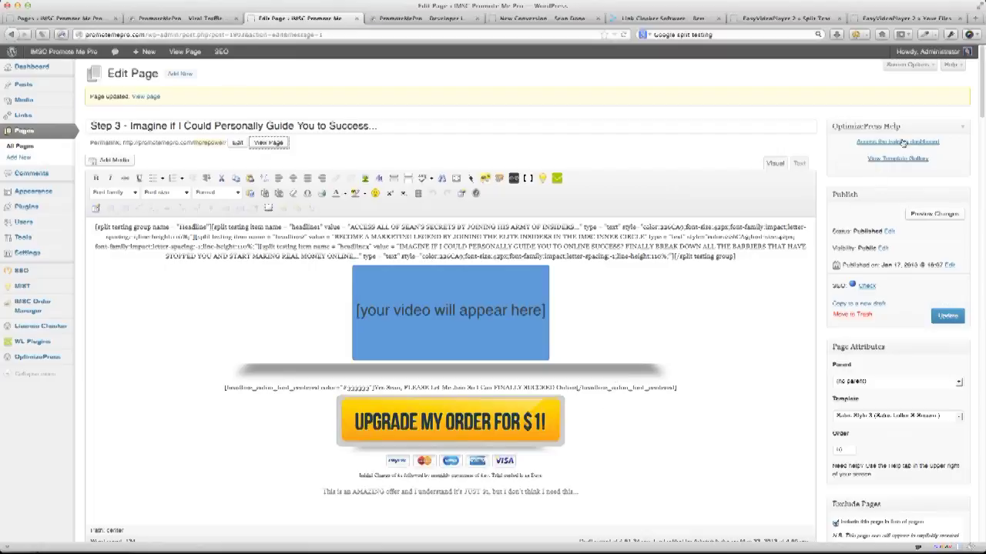
{"action": "left_click_drag", "start_coordinate": [982, 104], "coordinate": [968, 367]}
{"action": "scroll", "coordinate": [968, 367], "scroll_direction": "down", "scroll_amount": 4}
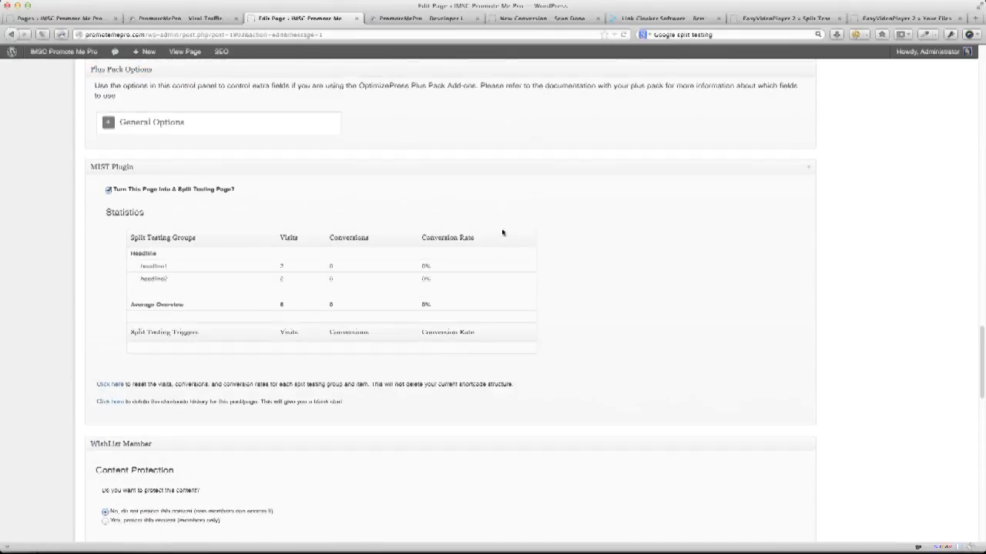
{"action": "left_click", "coordinate": [624, 35]}
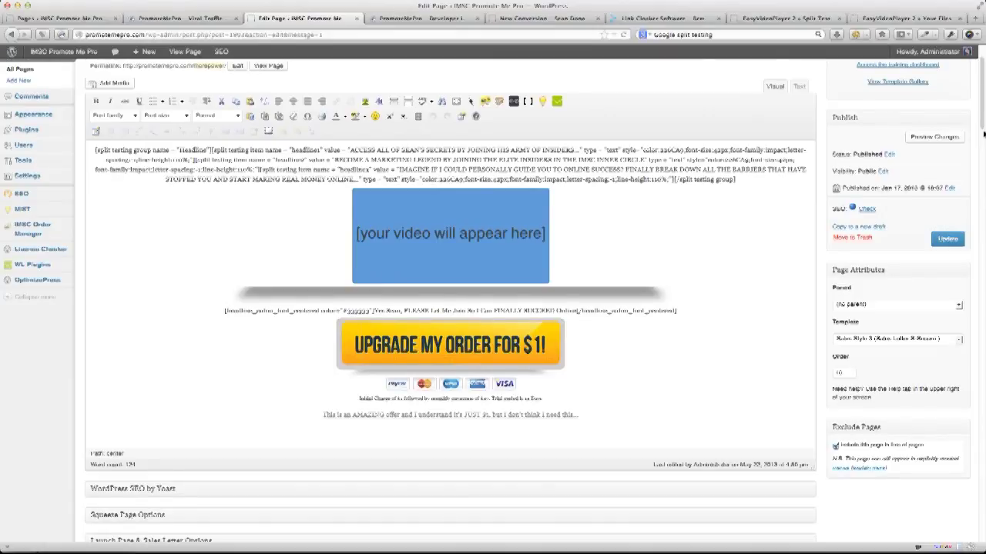
{"action": "left_click_drag", "start_coordinate": [981, 521], "coordinate": [972, 355]}
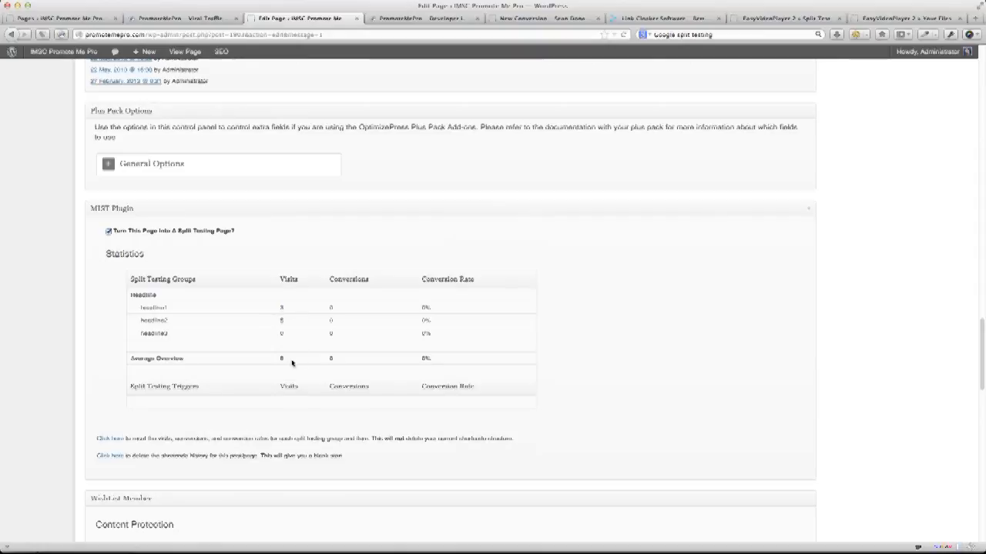
{"action": "double_click", "coordinate": [433, 362]}
{"action": "left_click", "coordinate": [342, 364]}
{"action": "left_click_drag", "start_coordinate": [133, 298], "coordinate": [163, 300]}
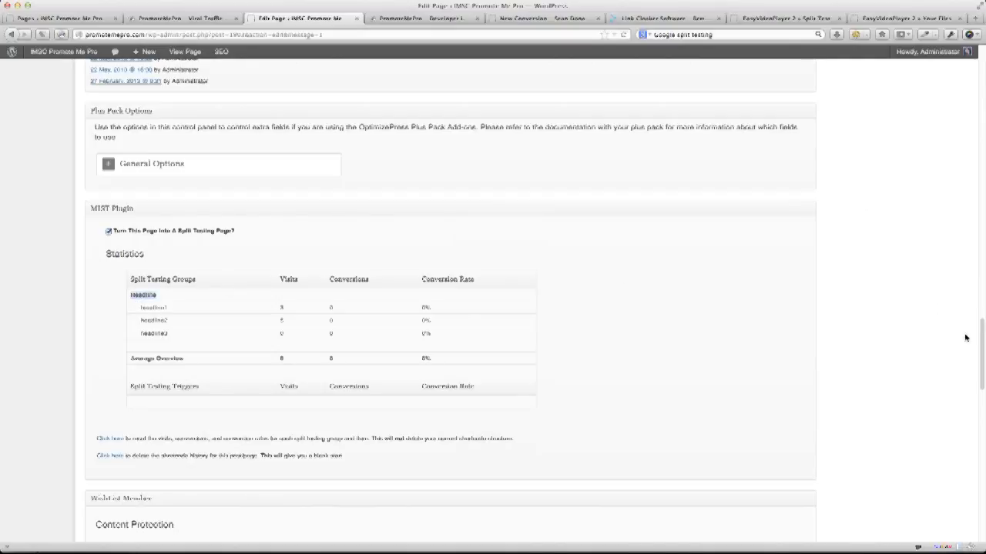
{"action": "scroll", "coordinate": [981, 338], "scroll_direction": "up", "scroll_amount": 20}
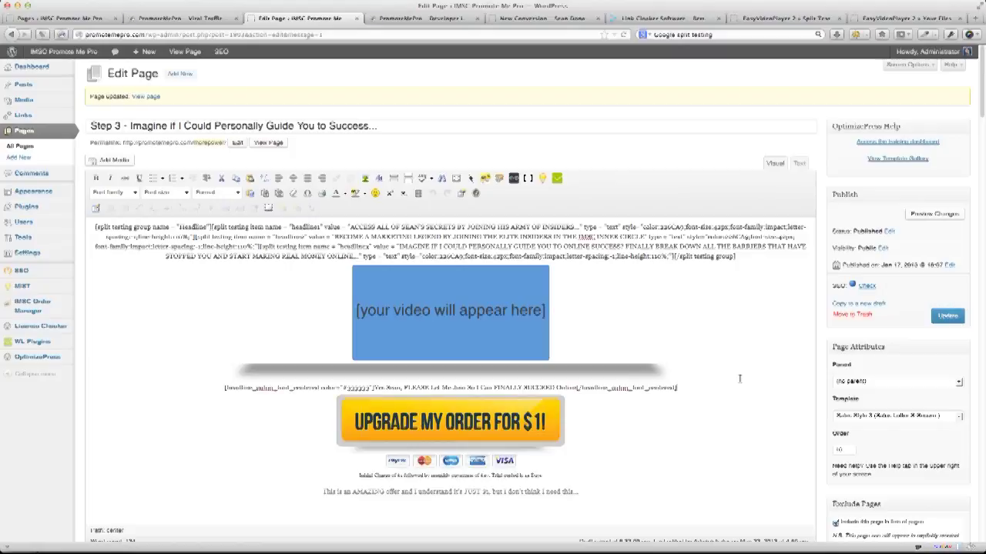
Add a new blank line after the [/split testing group] headline shortcode.
{"action": "left_click", "coordinate": [748, 257]}
{"action": "key", "text": "Return"}
{"action": "key", "text": "Return"}
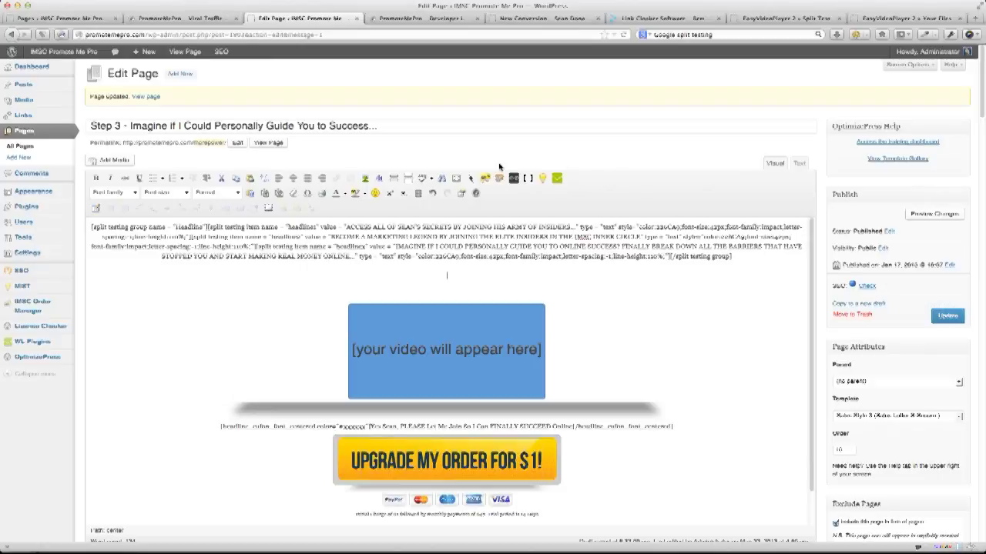
Insert an empty MIST Group shortcode named SubHead below the headline group.
{"action": "left_click", "coordinate": [547, 181]}
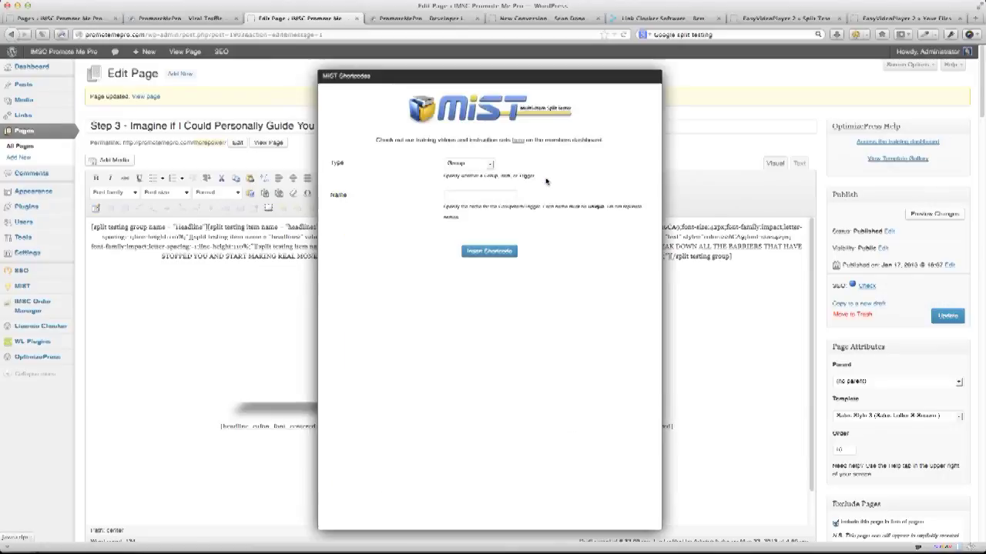
{"action": "left_click", "coordinate": [476, 163]}
{"action": "left_click", "coordinate": [462, 165]}
{"action": "left_click", "coordinate": [459, 191]}
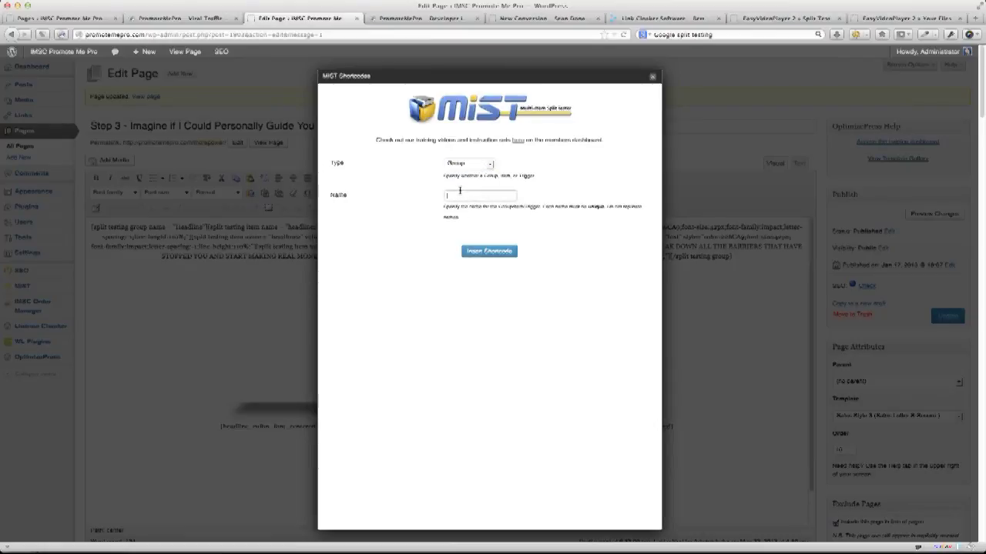
{"action": "type", "text": "Headlin"}
{"action": "left_click", "coordinate": [489, 251]}
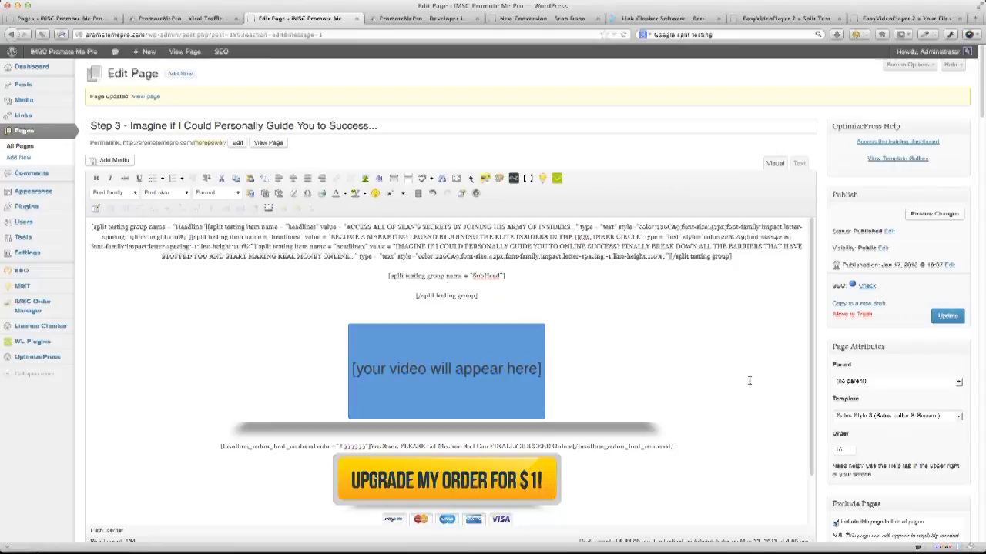
In the MIST shortcode builder, set the type to Item and enter its name.
{"action": "left_click", "coordinate": [542, 180]}
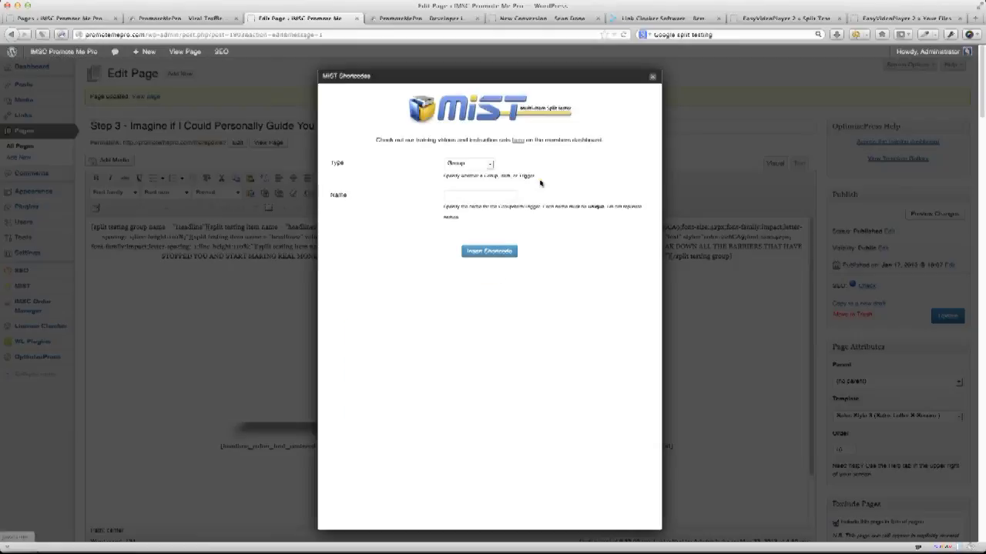
{"action": "left_click", "coordinate": [476, 164]}
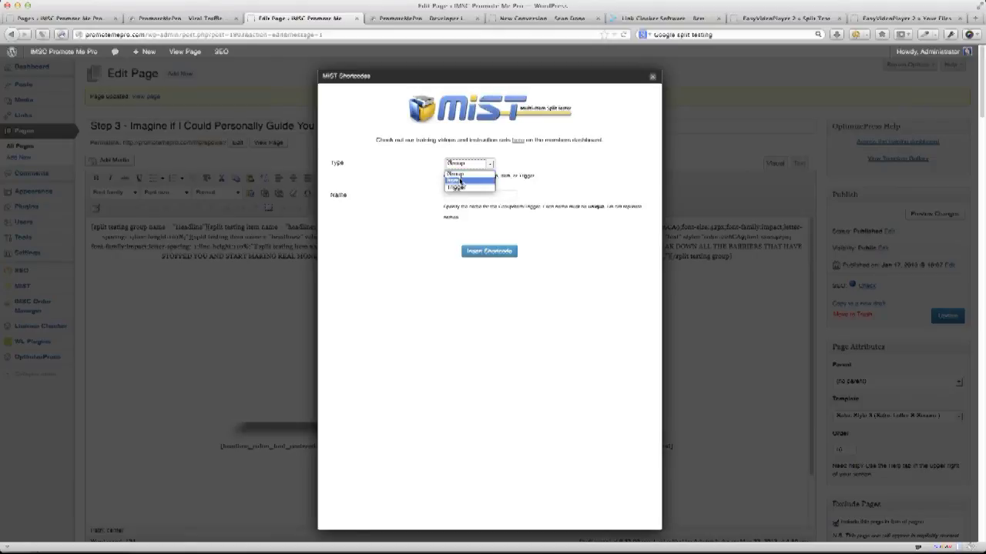
{"action": "left_click", "coordinate": [459, 181]}
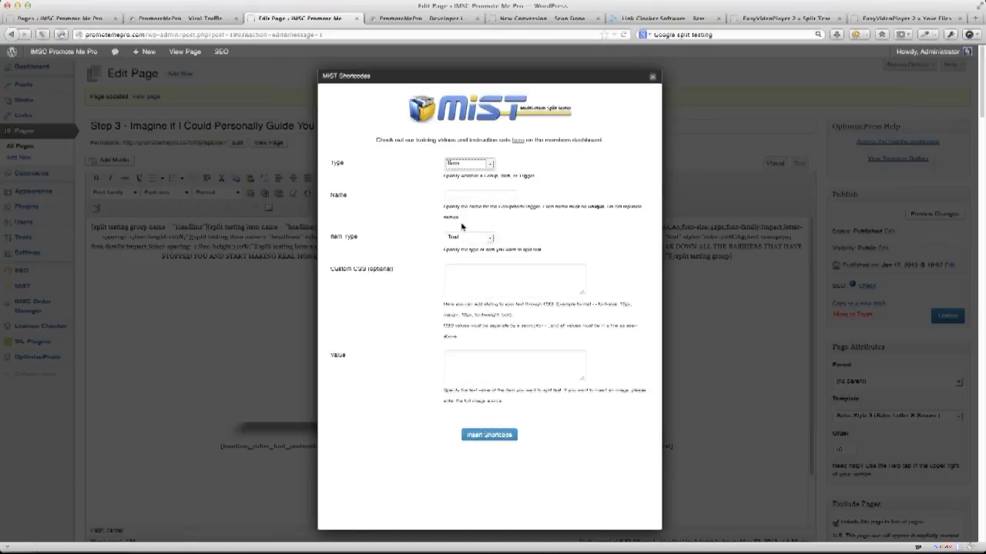
{"action": "left_click", "coordinate": [466, 195]}
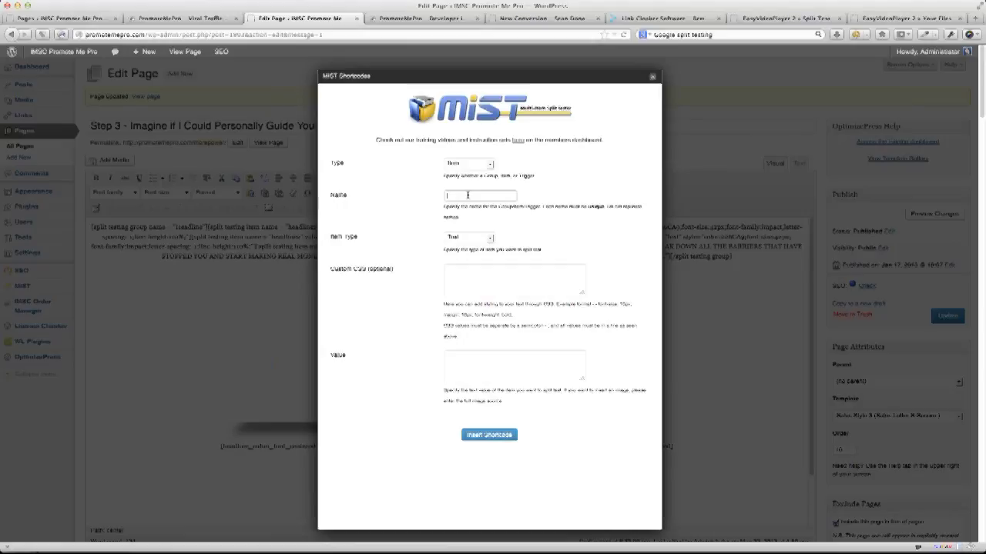
{"action": "type", "text": "BulletHead1"}
Set the Item Type to Text and insert the SubHead1 item shortcode into the group.
{"action": "left_click", "coordinate": [459, 236]}
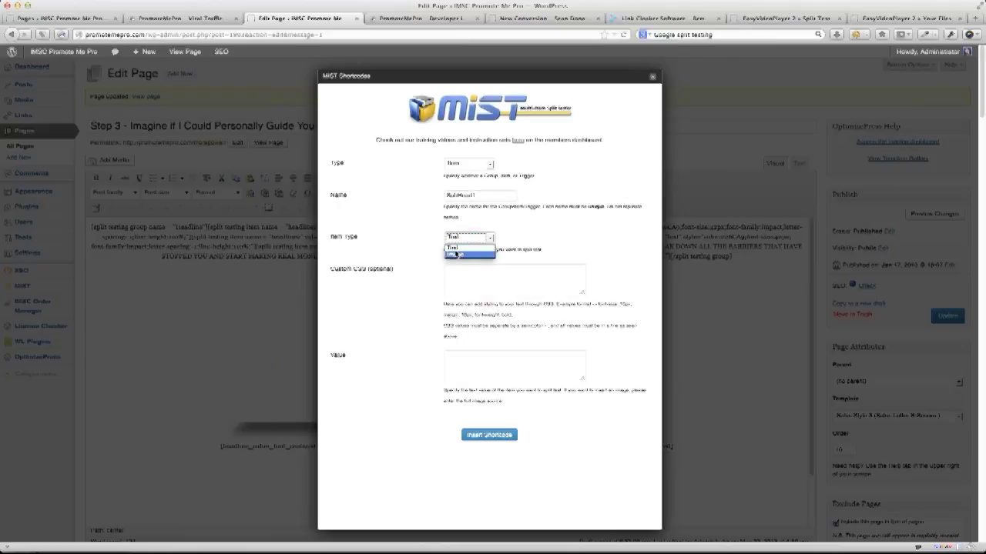
{"action": "left_click", "coordinate": [455, 254]}
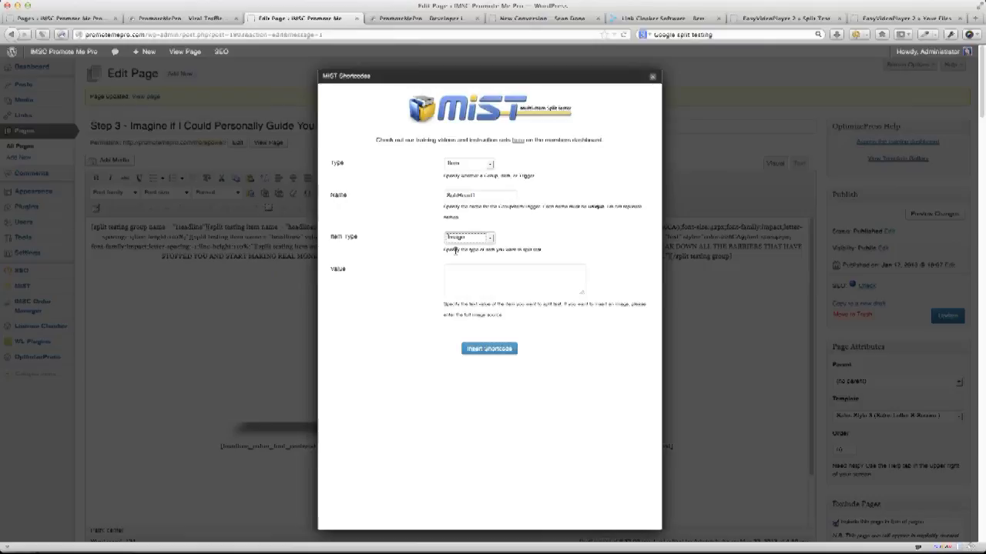
{"action": "left_click", "coordinate": [460, 239]}
{"action": "left_click", "coordinate": [459, 250]}
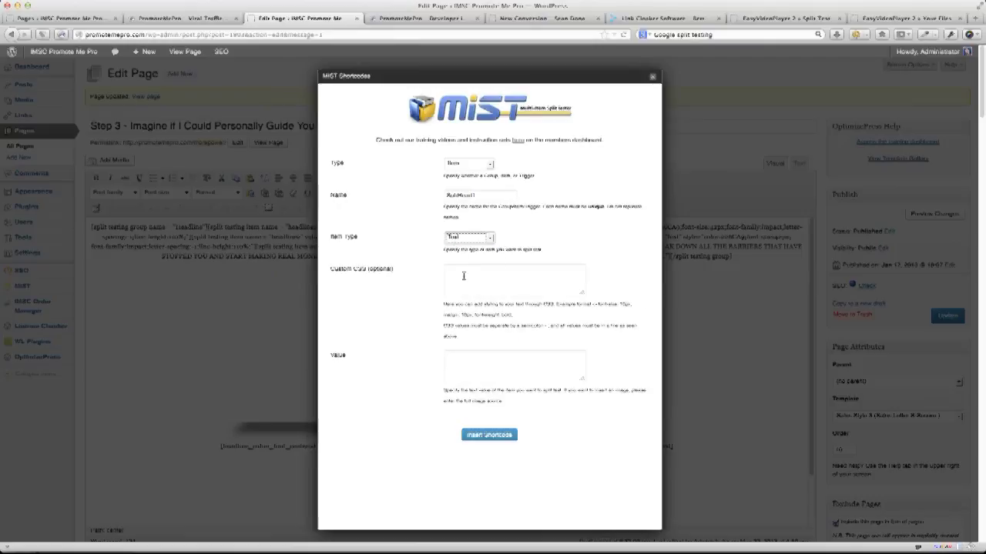
{"action": "left_click", "coordinate": [464, 275]}
{"action": "left_click", "coordinate": [471, 365]}
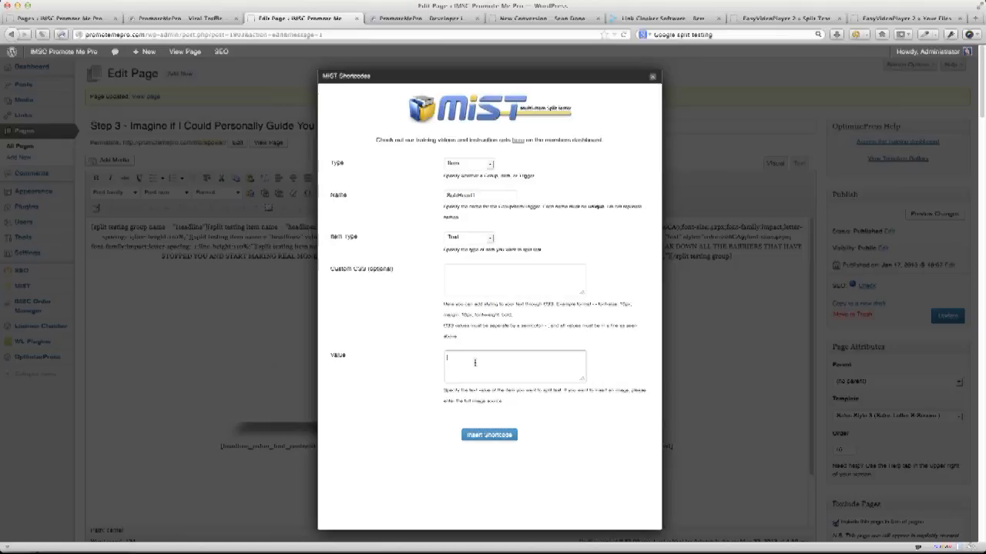
{"action": "left_click", "coordinate": [460, 275]}
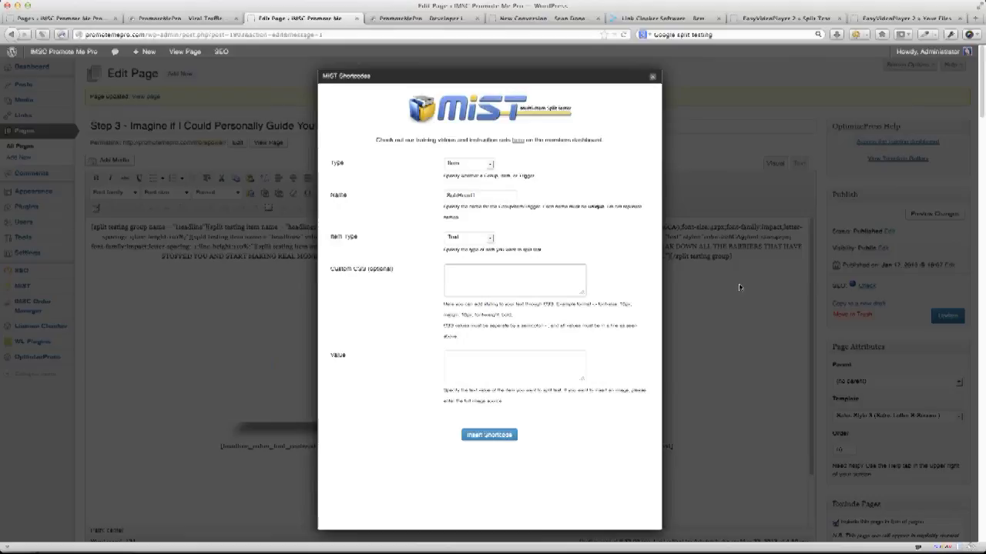
{"action": "left_click", "coordinate": [495, 436]}
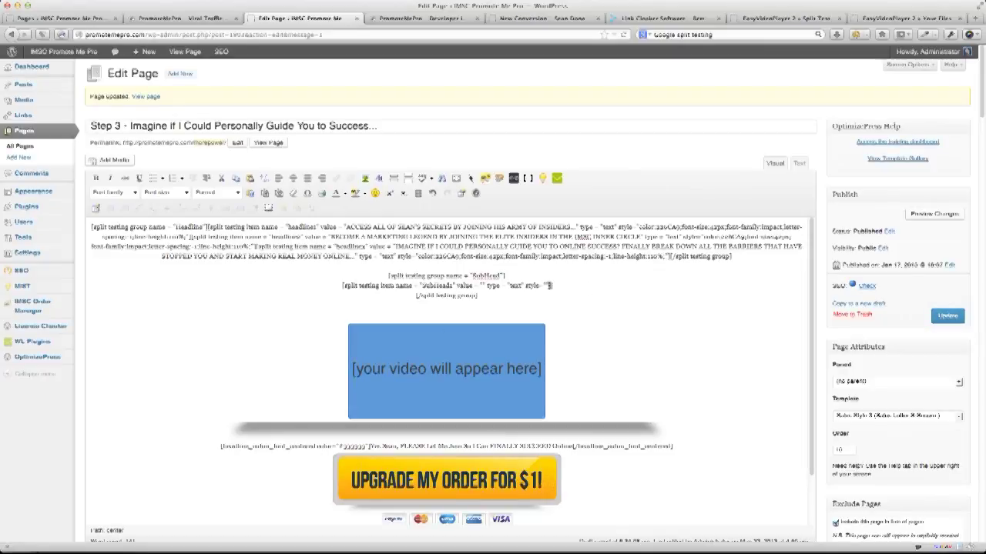
Fill SubHead1 with 'This is a test Sub Head 1' styled font-weight:bold;font-size:22px;color:#333333.
{"action": "left_click", "coordinate": [483, 285]}
{"action": "type", "text": "This is a test"}
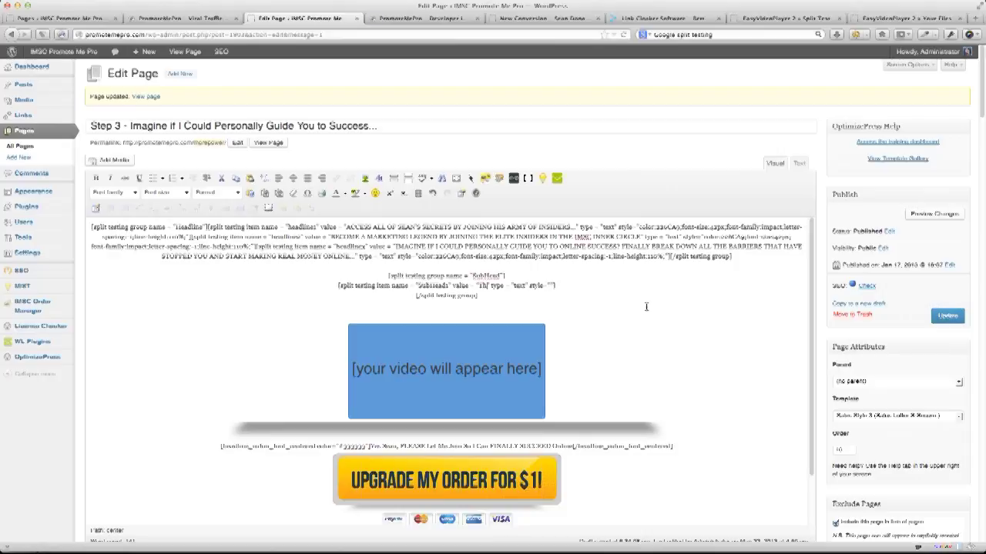
{"action": "type", "text": " Sub Head 1"}
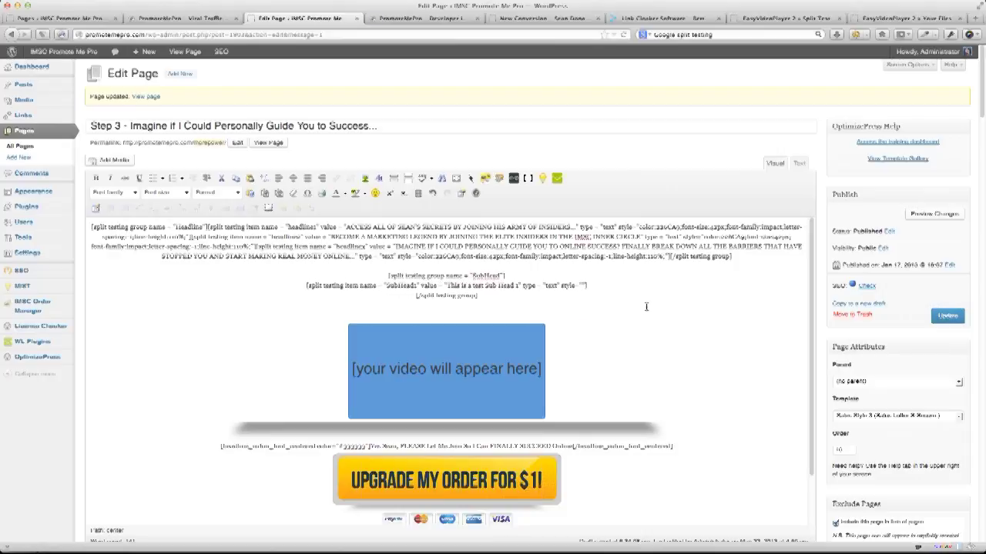
{"action": "left_click", "coordinate": [583, 286]}
{"action": "type", "text": "fo"}
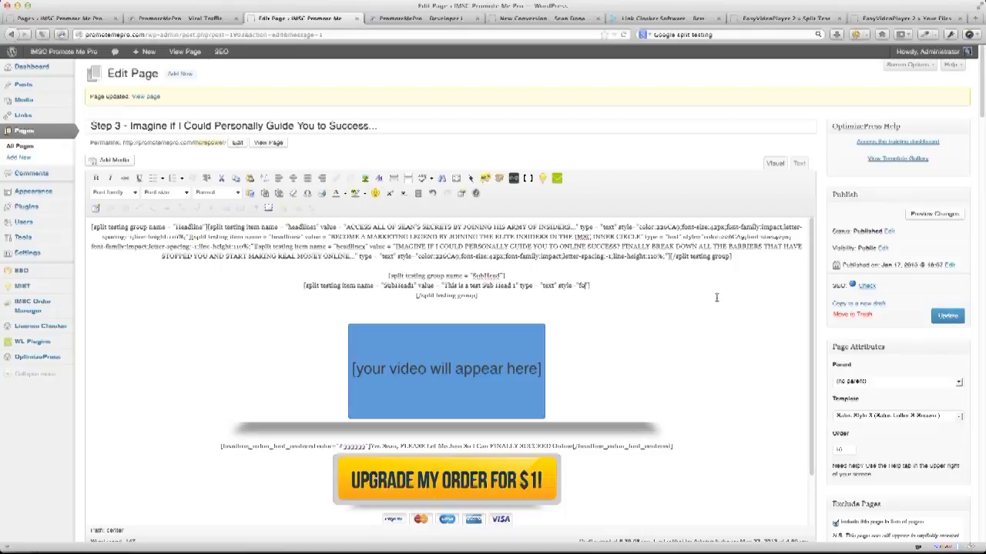
{"action": "type", "text": "nt-weig"}
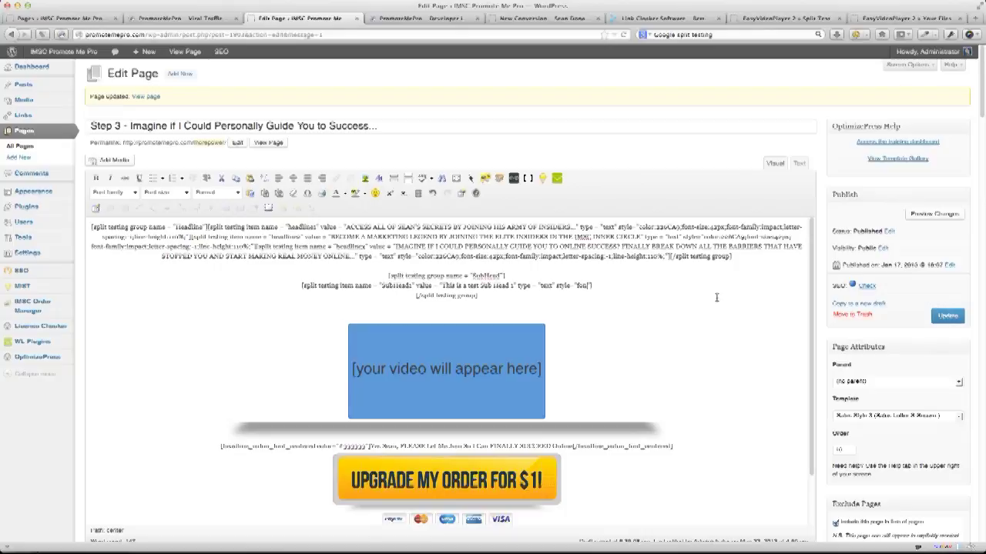
{"action": "type", "text": "ht:bold"}
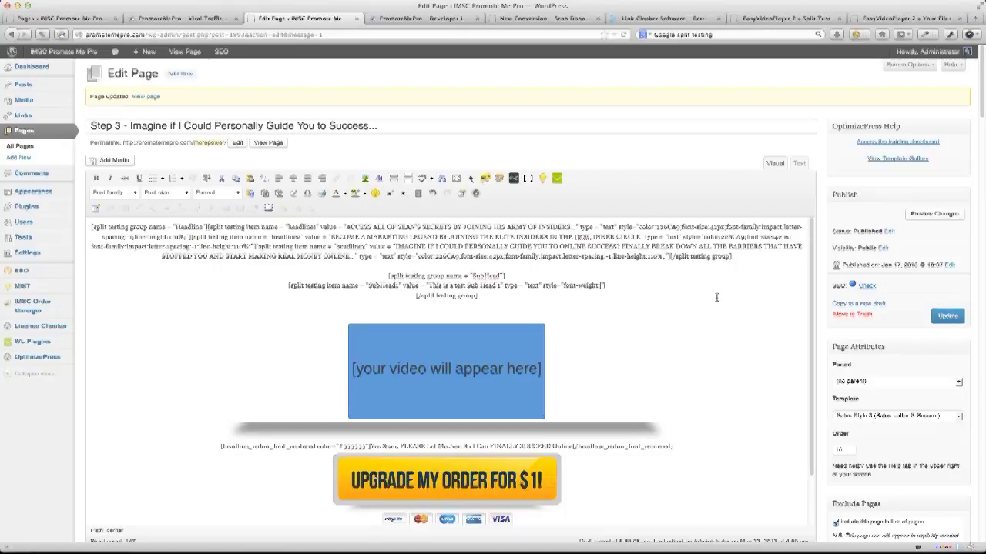
{"action": "type", "text": ";"}
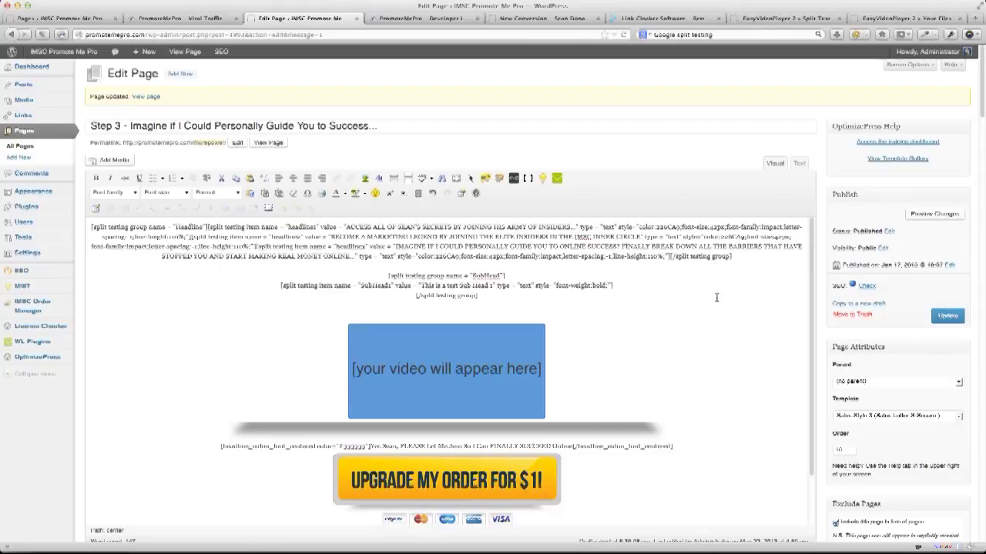
{"action": "type", "text": "size;"}
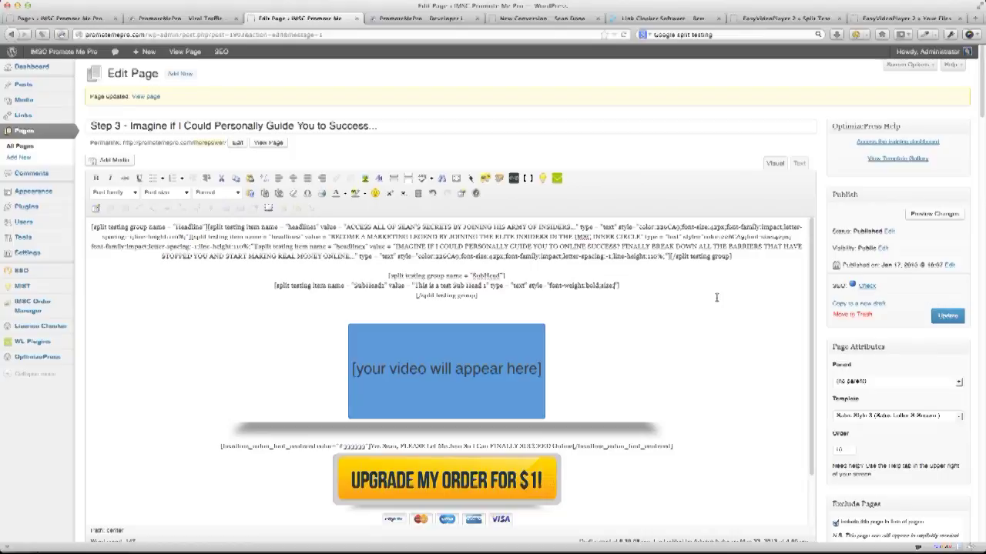
{"action": "key", "text": "BackSpace"}
{"action": "key", "text": "BackSpace"}
{"action": "key", "text": "BackSpace"}
{"action": "key", "text": "BackSpace"}
{"action": "key", "text": "BackSpace"}
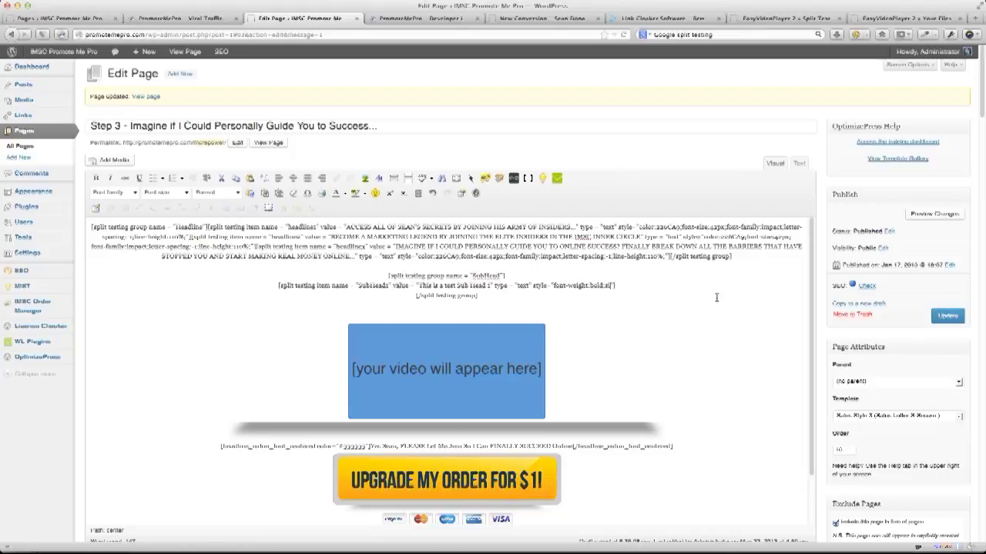
{"action": "type", "text": "fon"}
{"action": "key", "text": "BackSpace"}
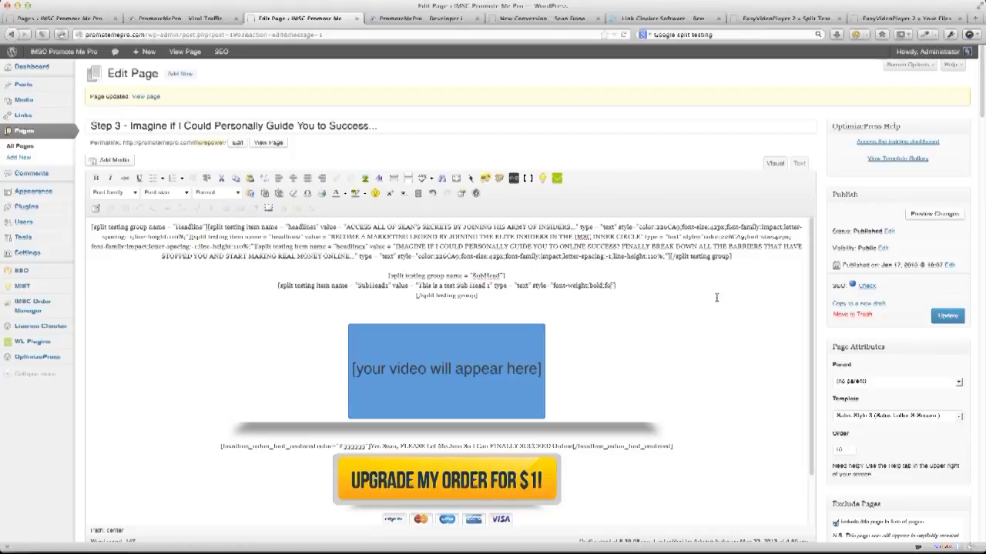
{"action": "type", "text": "nt-size"}
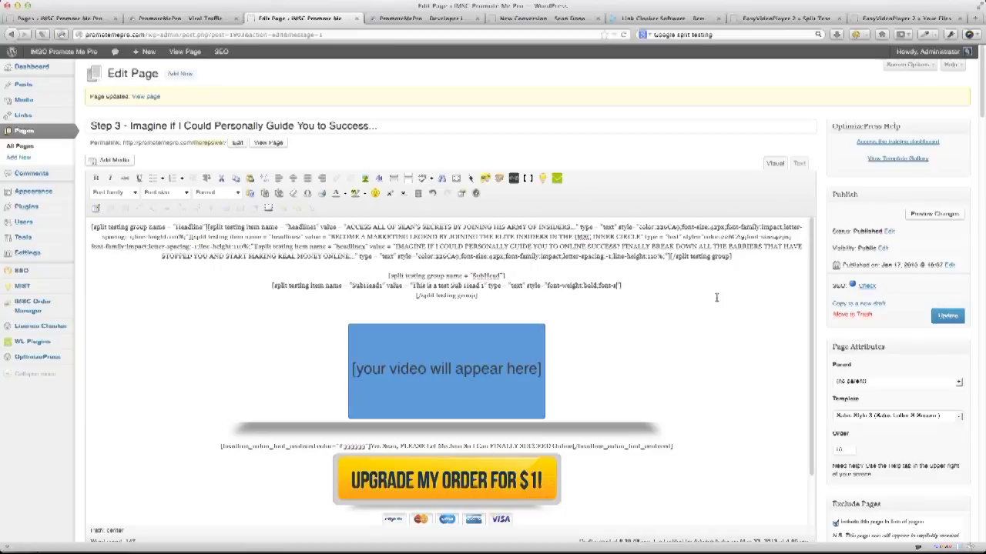
{"action": "type", "text": ":"}
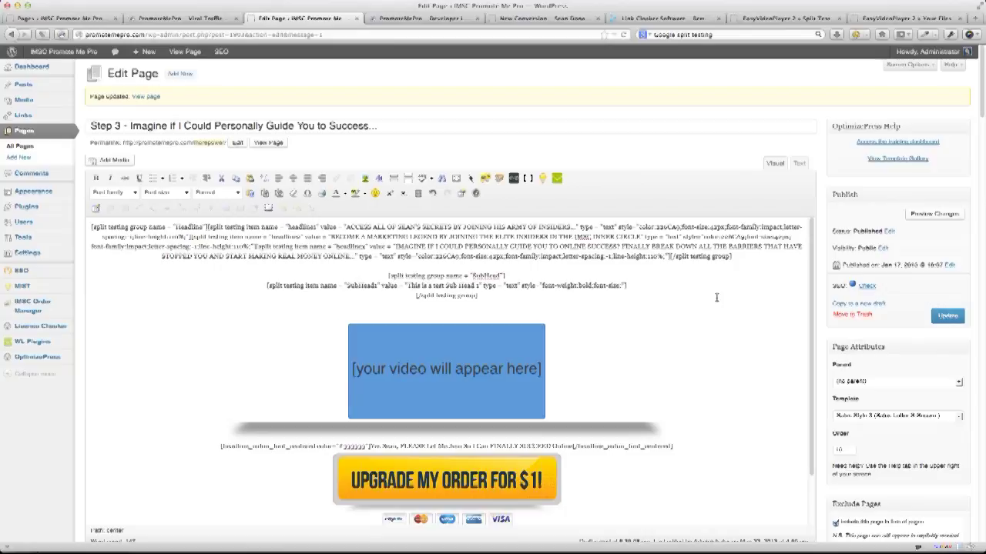
{"action": "type", "text": "22px;"}
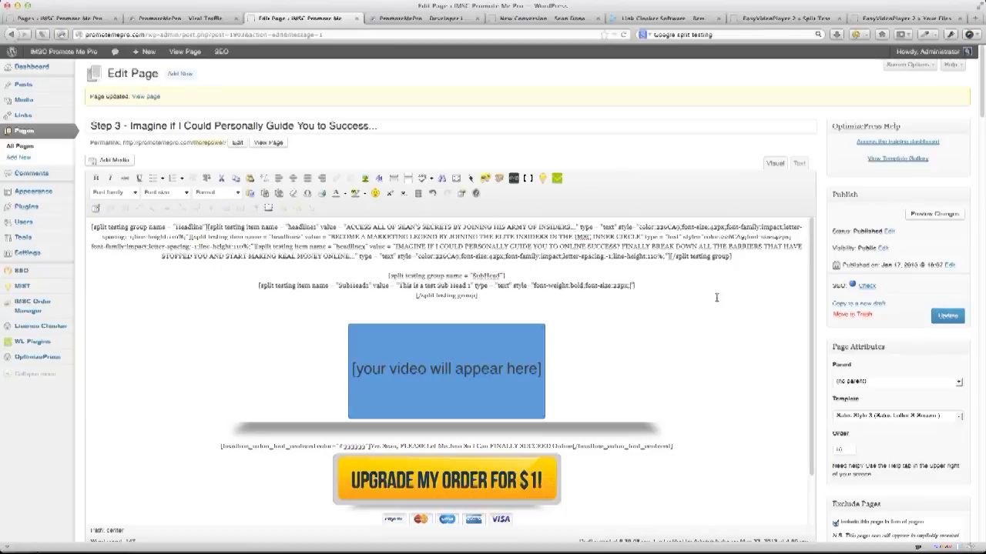
{"action": "type", "text": "color:"}
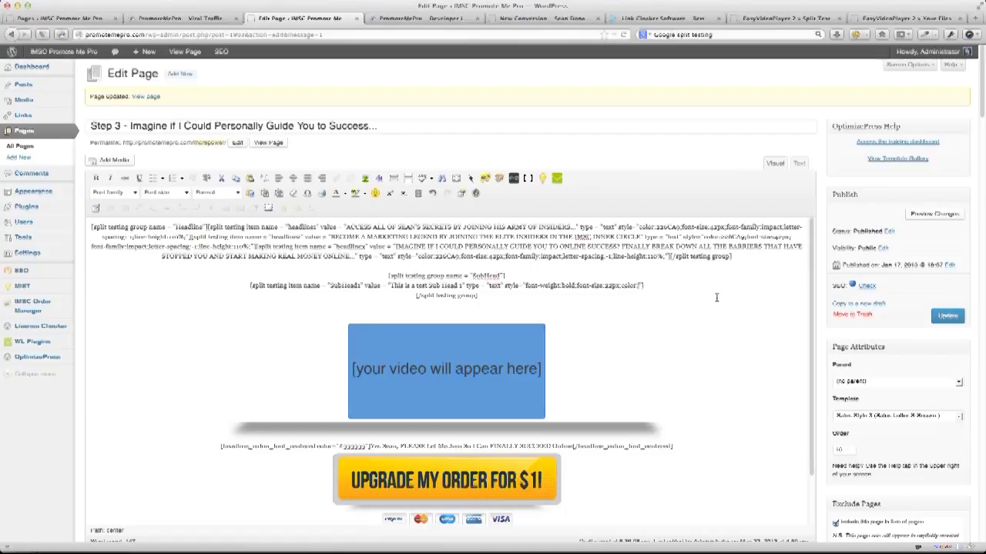
{"action": "type", "text": "#333333;"}
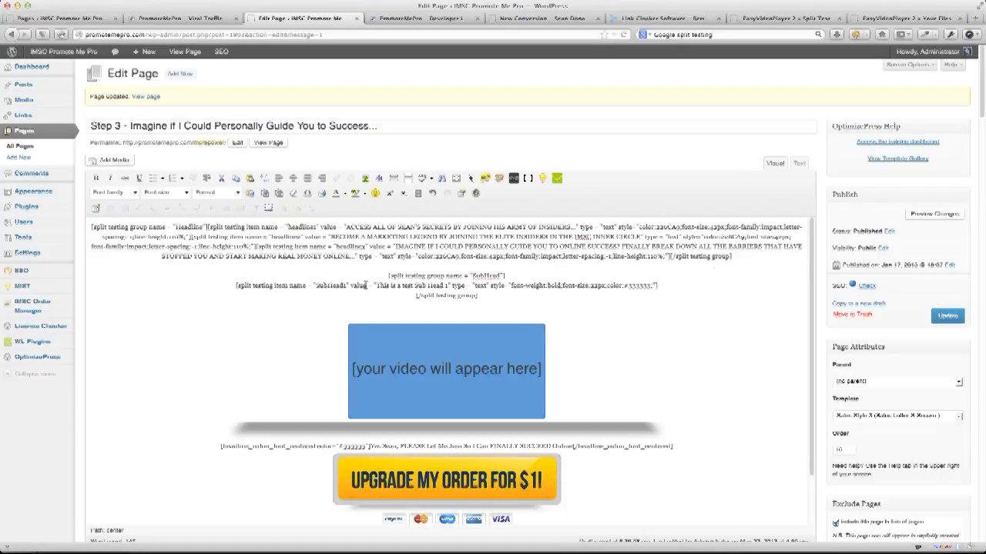
Duplicate the SubHead1 shortcode twice on new lines below it.
{"action": "left_click_drag", "start_coordinate": [236, 286], "coordinate": [674, 283]}
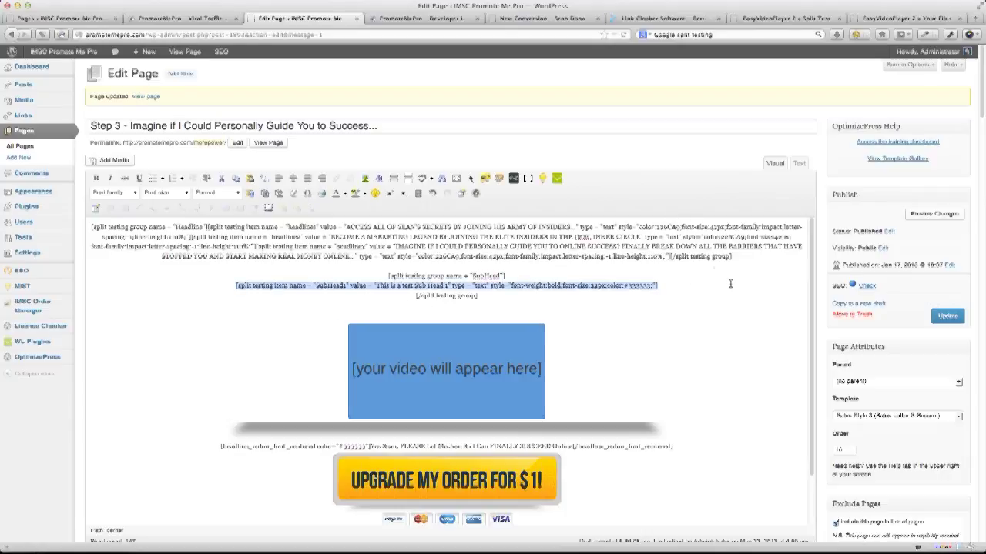
{"action": "left_click", "coordinate": [675, 285]}
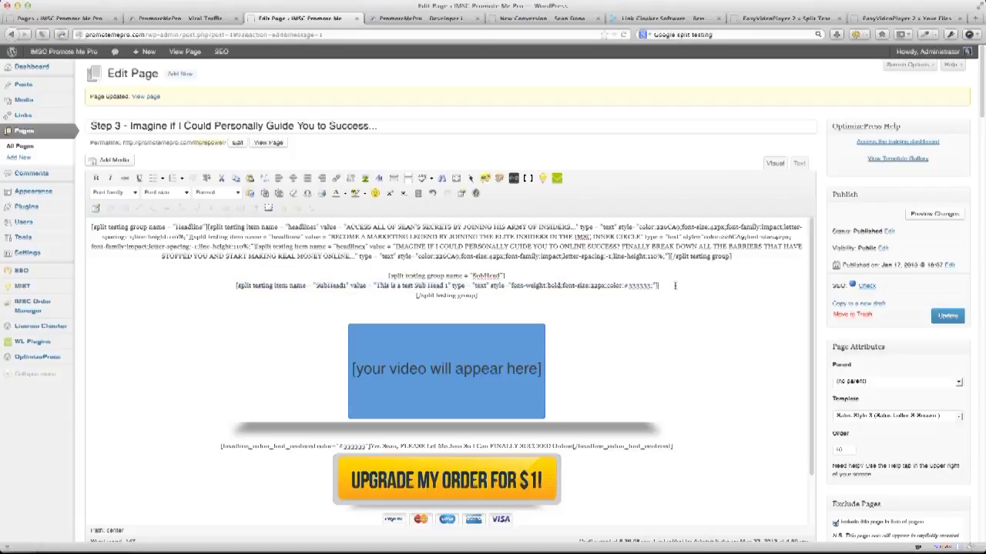
{"action": "key", "text": "Return"}
{"action": "type", "text": "[split testing item name = \"SubHead1\" value = \"This is a test Sub Head 1\" type = \"text\" style=\"font-weight:bold;font-size:22px;color:#333333;\"]"}
{"action": "key", "text": "Return"}
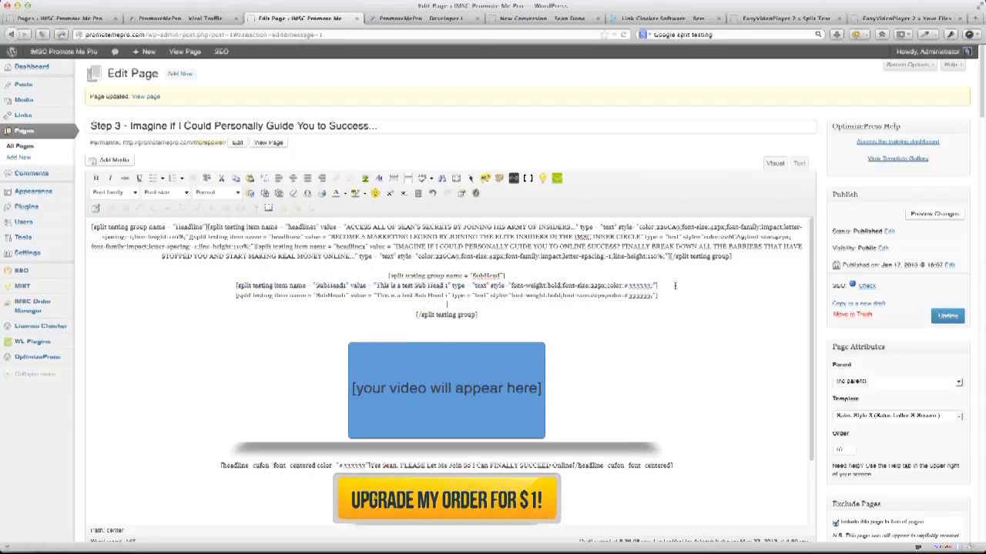
{"action": "type", "text": "[split testing item name = \"SubHead1\" value = \"This is a test Sub Head 1\" type = \"text\" style=\"font-weight:bold;font-size:22px;color:#333333;\"]"}
Rename the copies SubHead2 and SubHead3, with values ending 'Sub Head 2' and 'Sub Head 3'.
{"action": "left_click", "coordinate": [348, 299]}
{"action": "key", "text": "BackSpace"}
{"action": "type", "text": "2"}
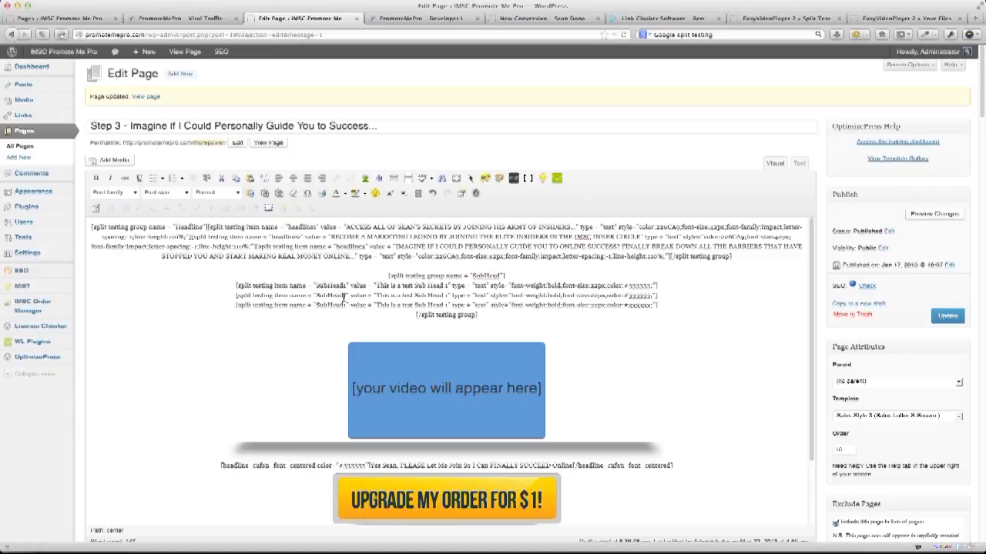
{"action": "left_click", "coordinate": [346, 307]}
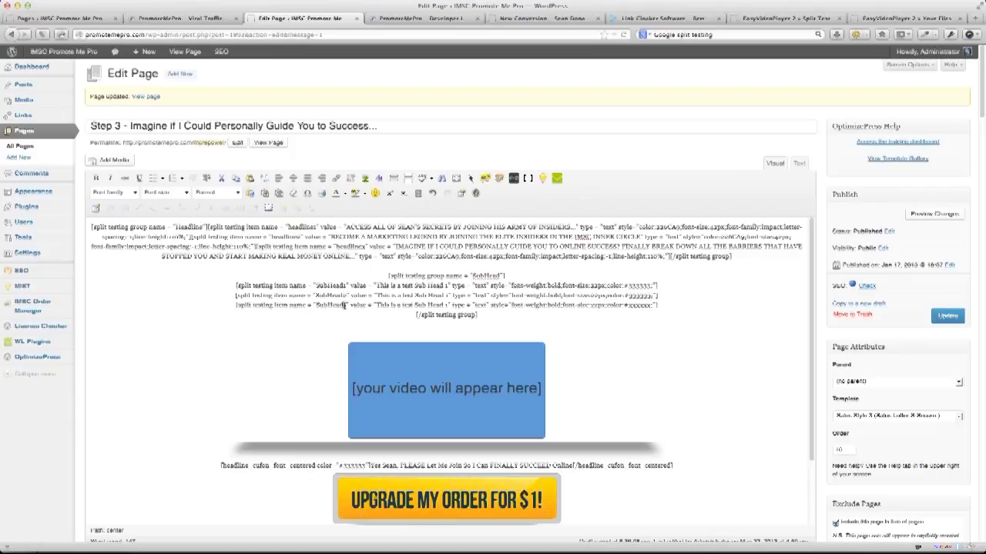
{"action": "key", "text": "BackSpace"}
{"action": "type", "text": "3"}
{"action": "left_click", "coordinate": [452, 295]}
{"action": "key", "text": "BackSpace"}
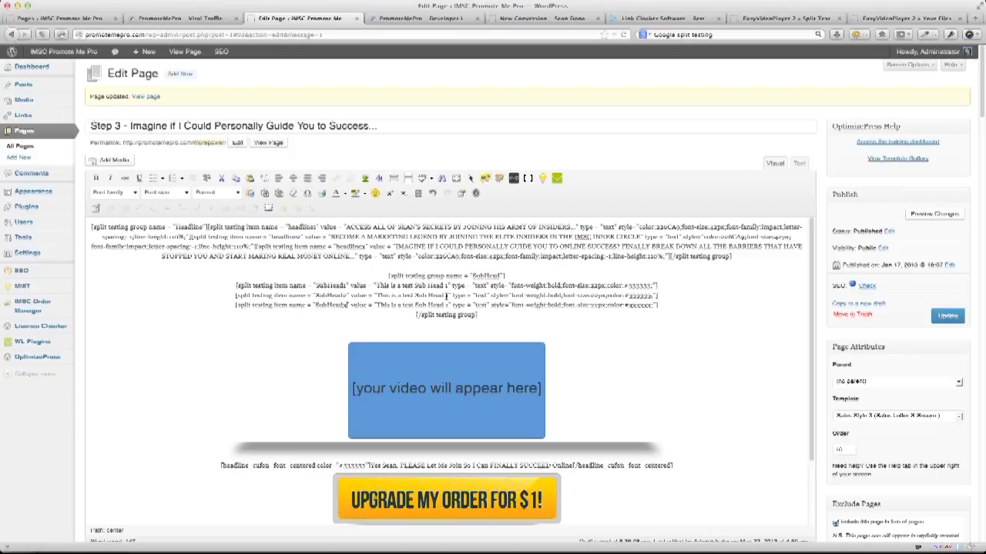
{"action": "type", "text": "2"}
{"action": "left_click", "coordinate": [447, 305]}
{"action": "key", "text": "BackSpace"}
{"action": "type", "text": "3"}
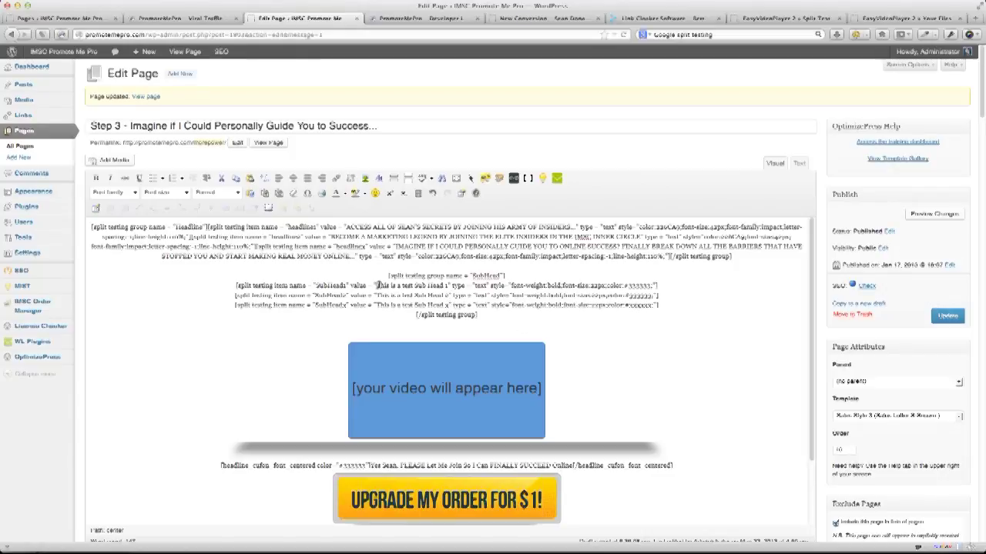
Join SubHead1, SubHead2, SubHead3 and the closing group tag onto one line.
{"action": "left_click_drag", "start_coordinate": [377, 285], "coordinate": [465, 286]}
{"action": "left_click", "coordinate": [487, 298]}
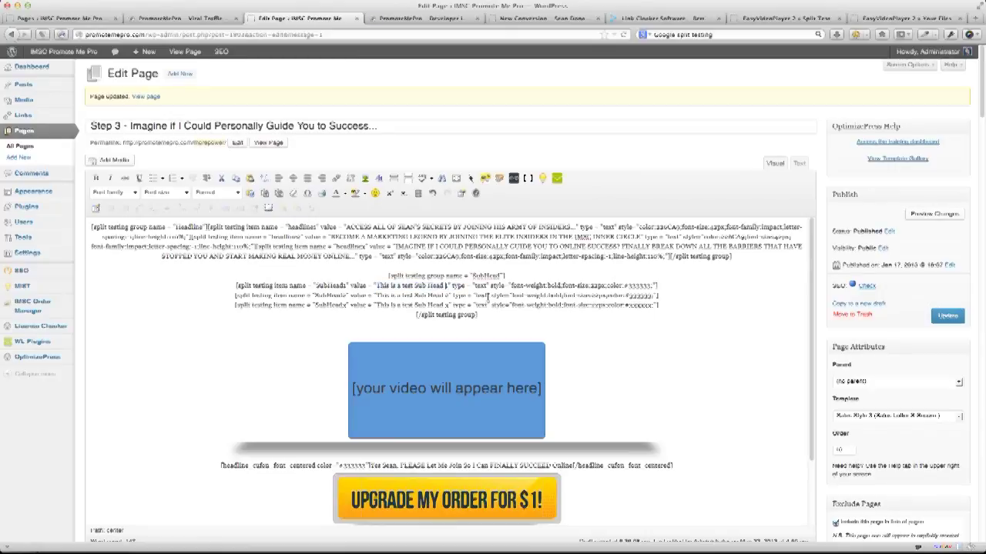
{"action": "left_click", "coordinate": [683, 285]}
{"action": "key", "text": "Delete"}
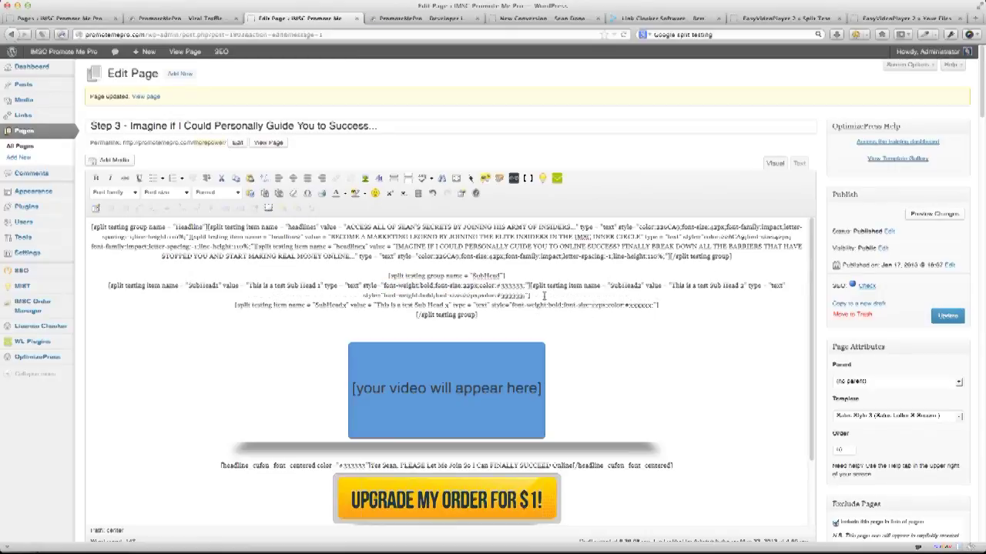
{"action": "left_click", "coordinate": [545, 296]}
{"action": "key", "text": "Delete"}
{"action": "key", "text": "Delete"}
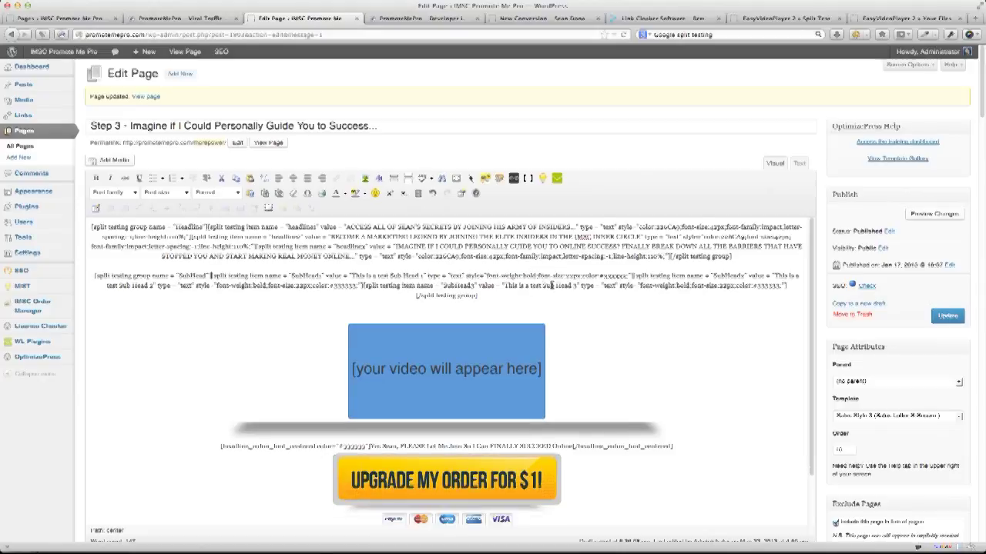
{"action": "key", "text": "BackSpace"}
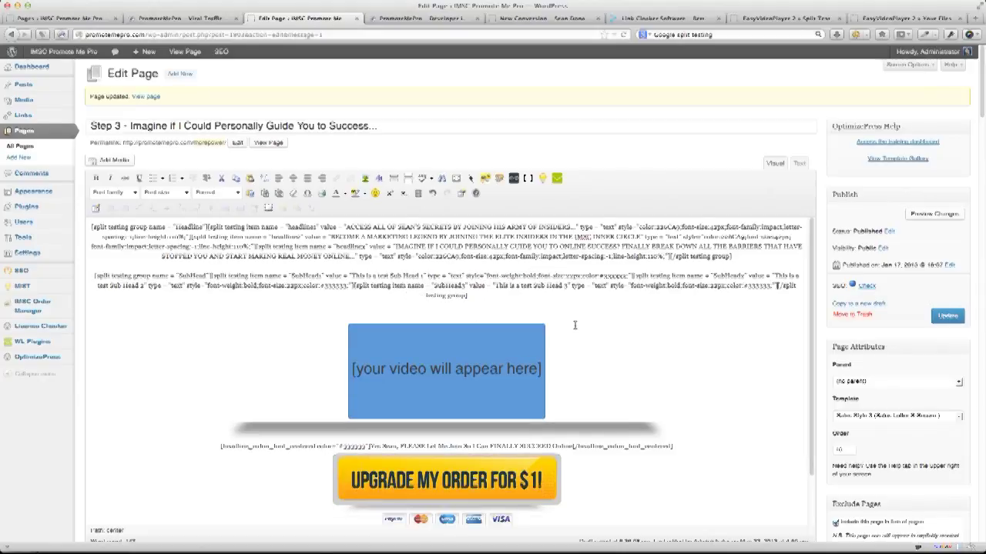
After the save fails, restore the page from its 22 May 2013 autosave revision.
{"action": "left_click", "coordinate": [946, 316]}
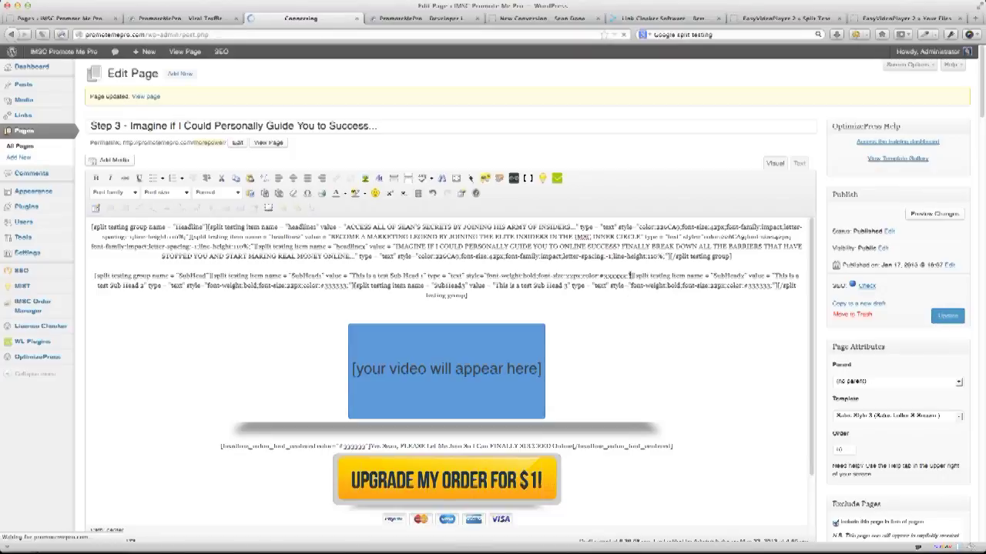
{"action": "left_click", "coordinate": [330, 121]}
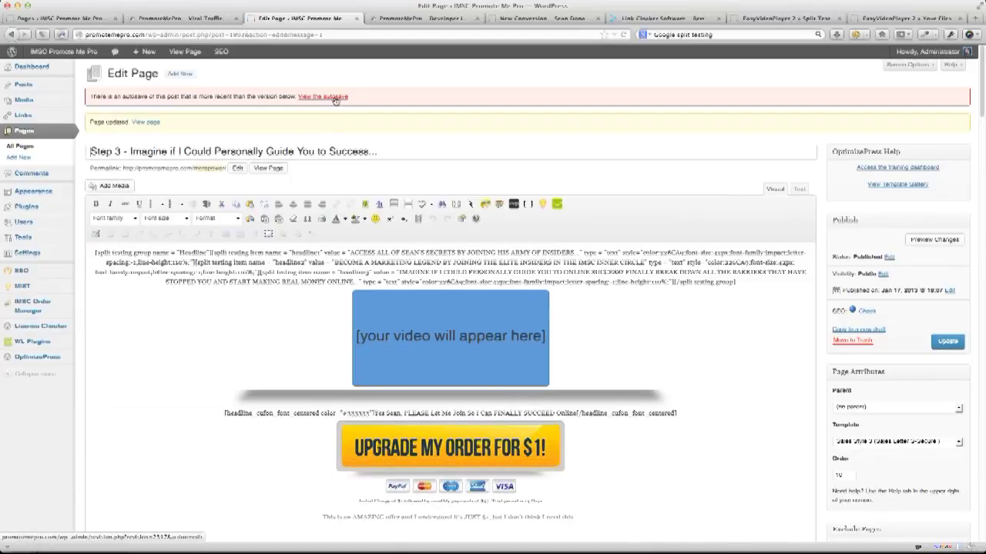
{"action": "left_click", "coordinate": [334, 100]}
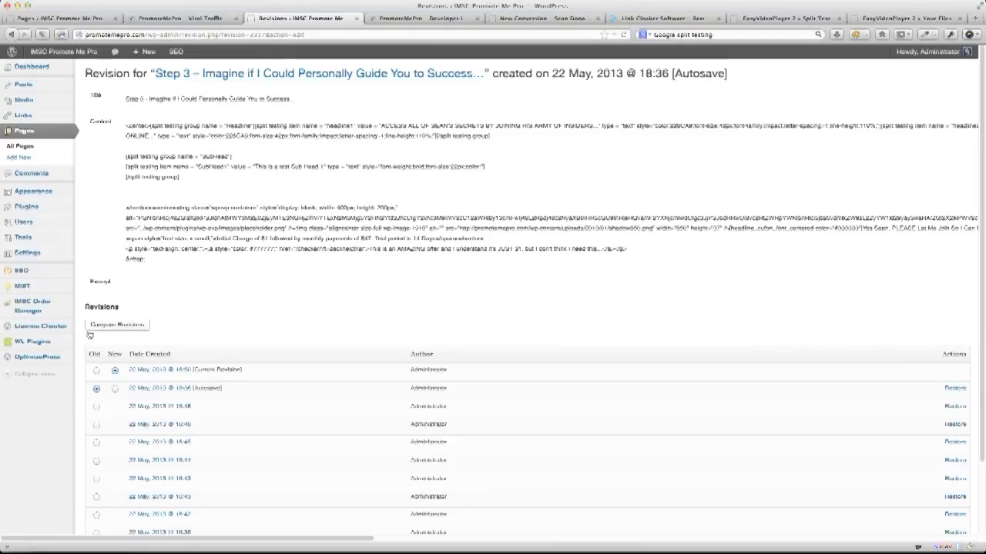
{"action": "scroll", "coordinate": [235, 421], "scroll_direction": "down", "scroll_amount": 3}
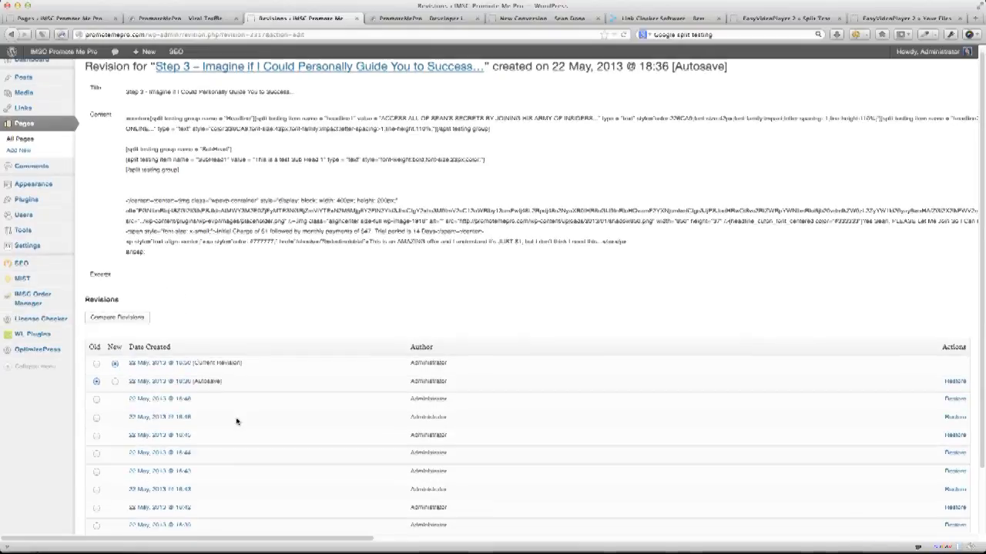
{"action": "scroll", "coordinate": [239, 420], "scroll_direction": "down", "scroll_amount": 3}
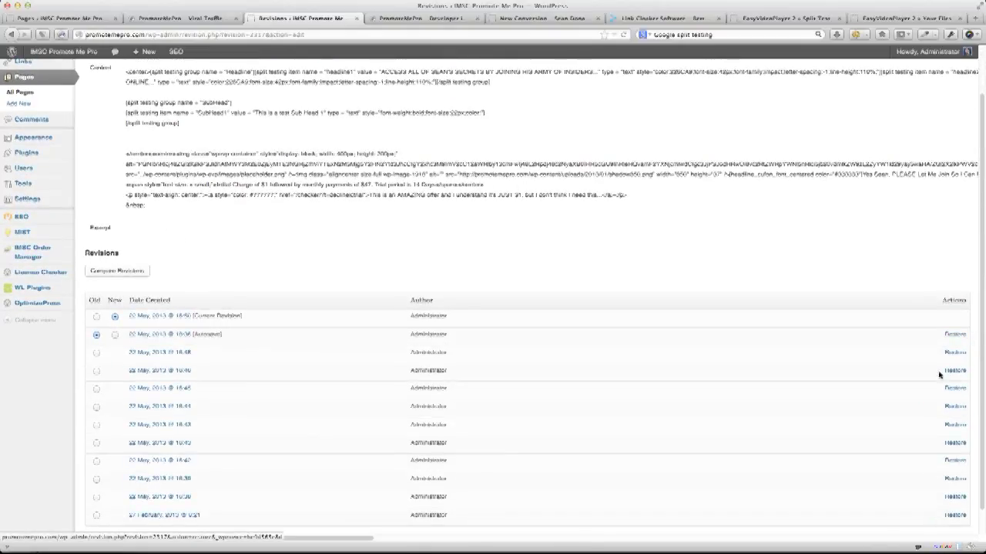
{"action": "left_click", "coordinate": [954, 335]}
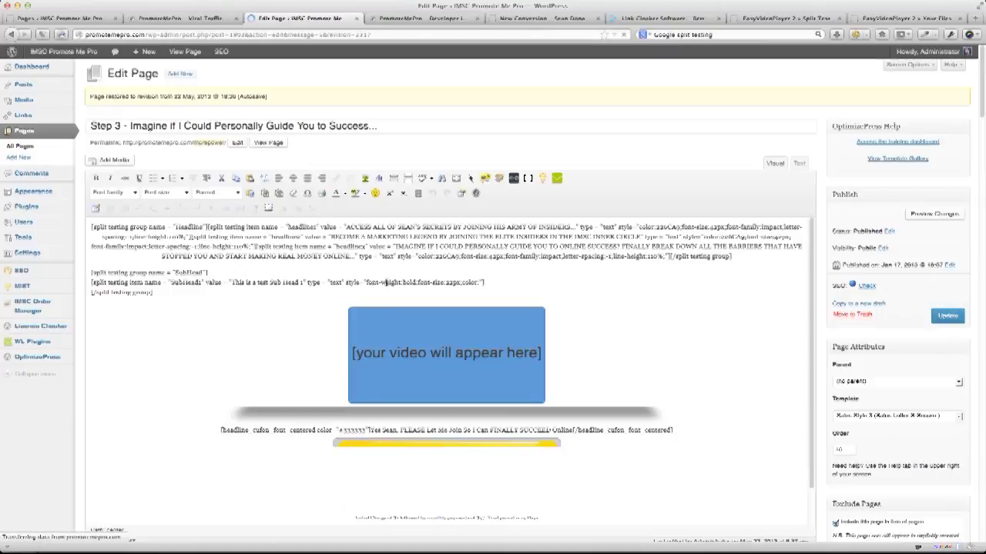
Add the colour #fff to the subHead1 shortcode's style.
{"action": "triple_click", "coordinate": [128, 281]}
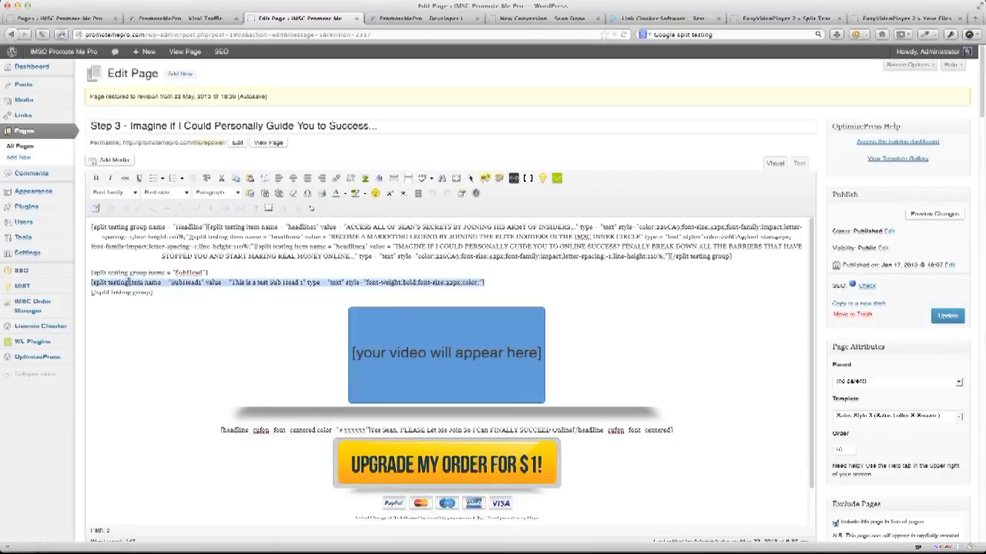
{"action": "left_click", "coordinate": [496, 282]}
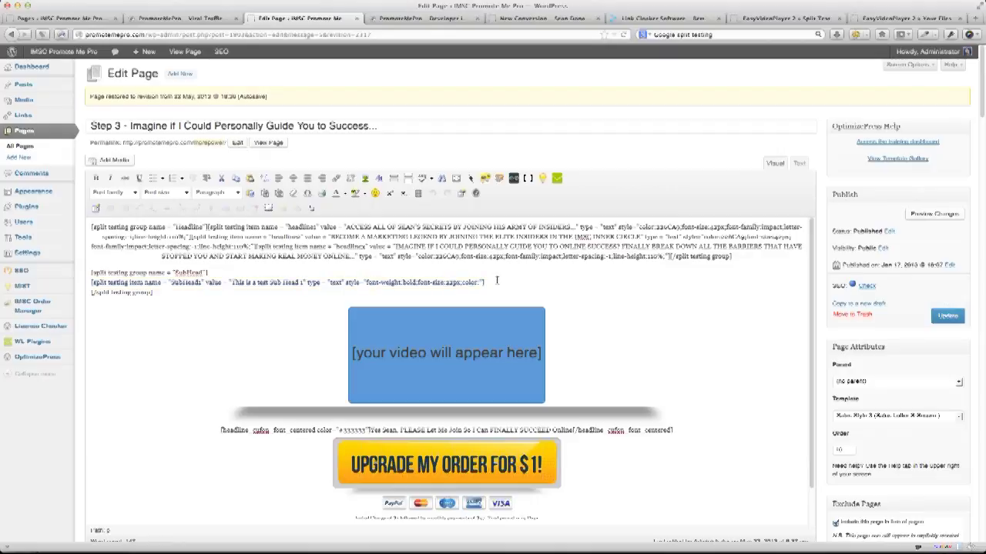
{"action": "key", "text": "Left"}
{"action": "key", "text": "Left"}
{"action": "type", "text": "#fff"}
Paste two duplicates of the subHead1 shortcode line below it.
{"action": "triple_click", "coordinate": [125, 285]}
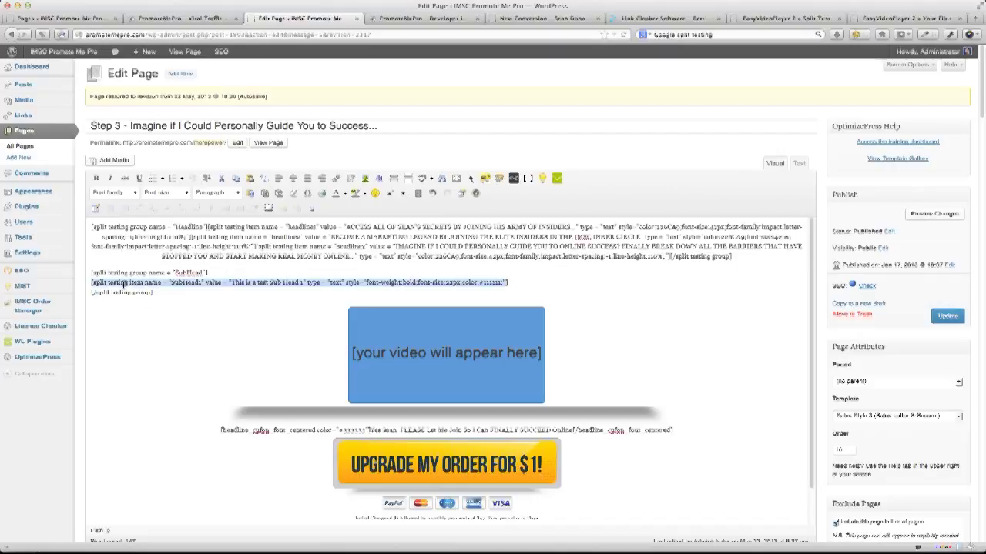
{"action": "left_click", "coordinate": [515, 280]}
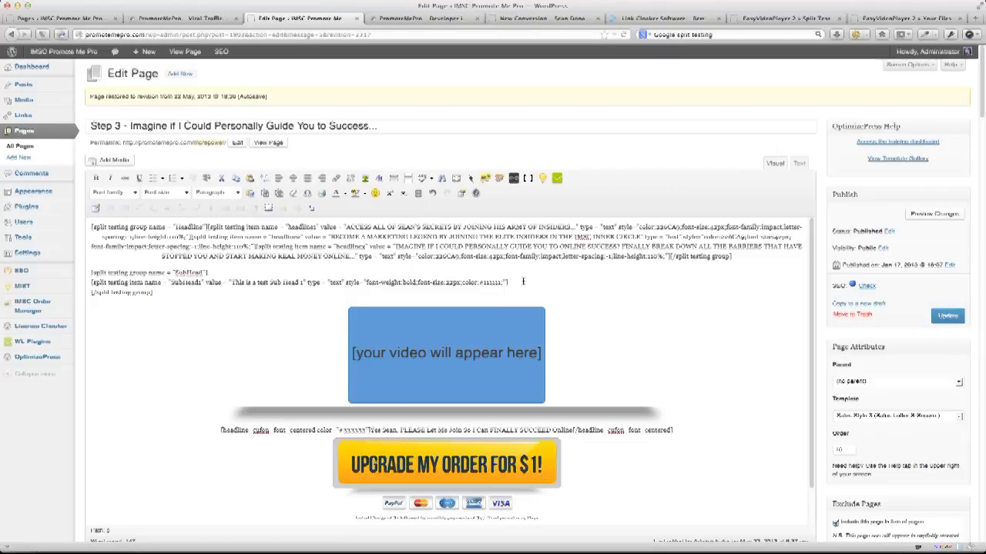
{"action": "key", "text": "Return"}
{"action": "type", "text": "[split testing item name = \"subHead1\" value = \"This is a test Sub Head 1\" type = \"text\" style=\"font-weight:bold;font-size:22px;color:#111111;\"]"}
{"action": "key", "text": "Return"}
{"action": "type", "text": "[split testing item name = \"subHead1\" value = \"This is a test Sub Head 1\" type = \"text\" style=\"font-weight:bold;font-size:22px;color:#111111;\"]"}
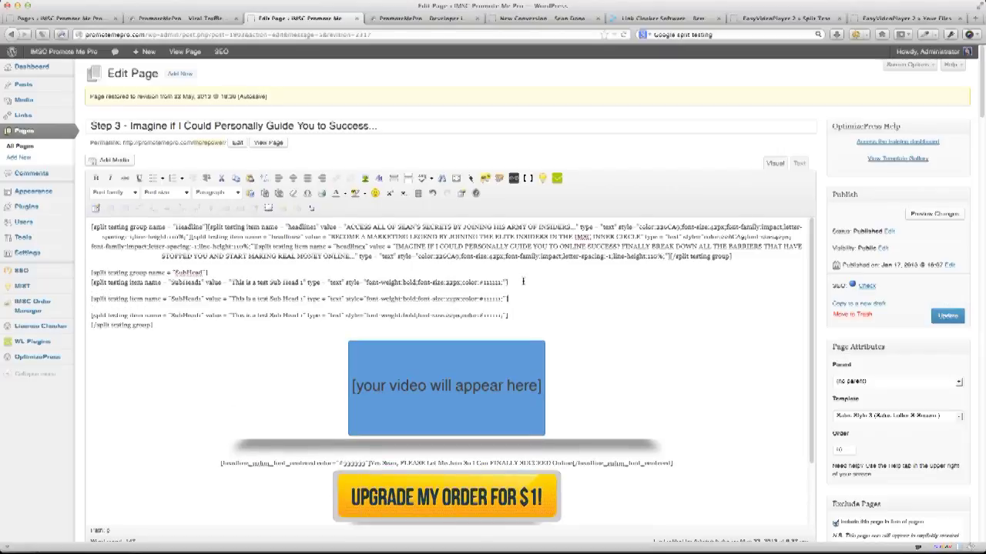
{"action": "key", "text": "Delete"}
{"action": "key", "text": "Delete"}
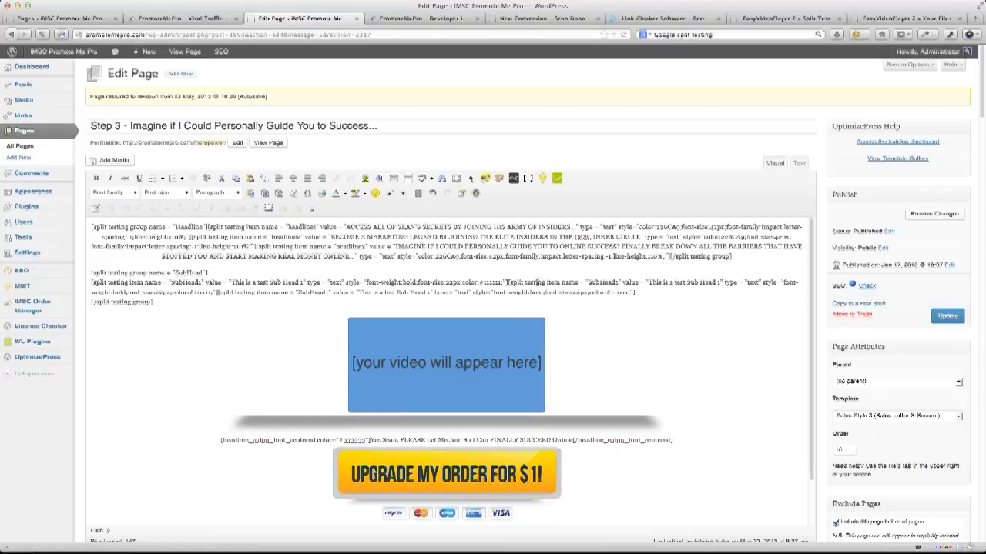
Rename the duplicates subHead2 and subHead3, changing the third value to 'Sub Head 3'.
{"action": "key", "text": "BackSpace"}
{"action": "type", "text": "2"}
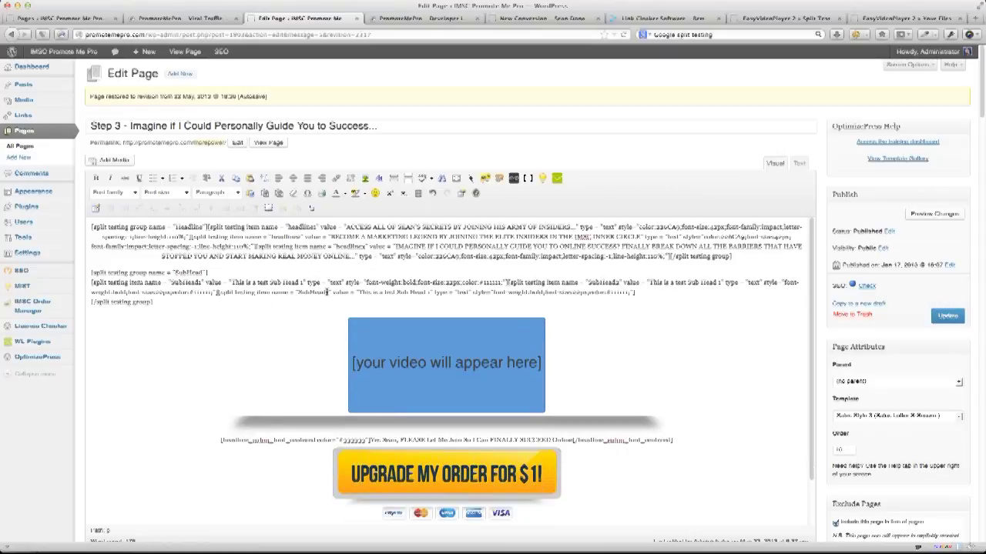
{"action": "key", "text": "BackSpace"}
{"action": "type", "text": "3"}
{"action": "left_click", "coordinate": [428, 292]}
{"action": "key", "text": "BackSpace"}
{"action": "type", "text": "3"}
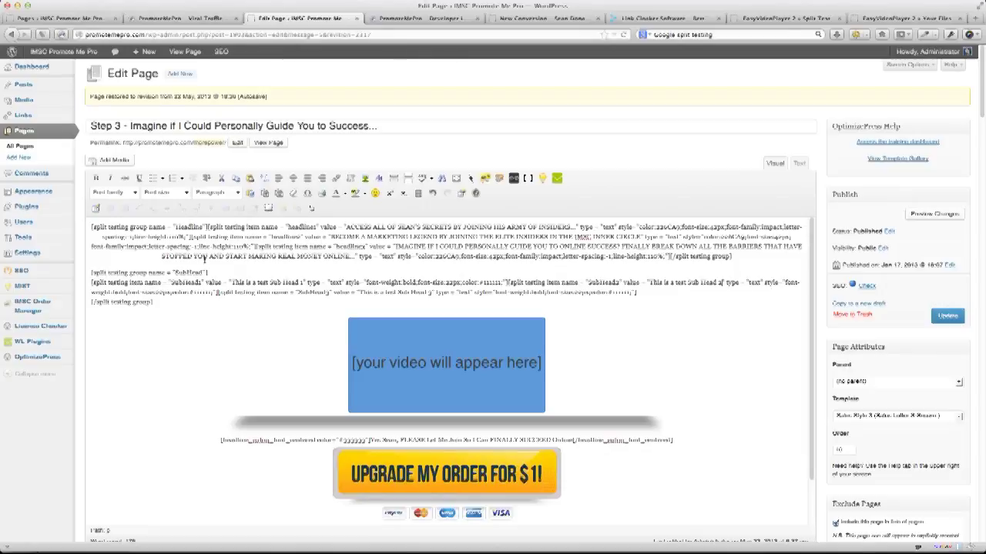
Join the items and closing tag onto the SubHead group's opening line.
{"action": "left_click", "coordinate": [206, 272]}
{"action": "key", "text": "Delete"}
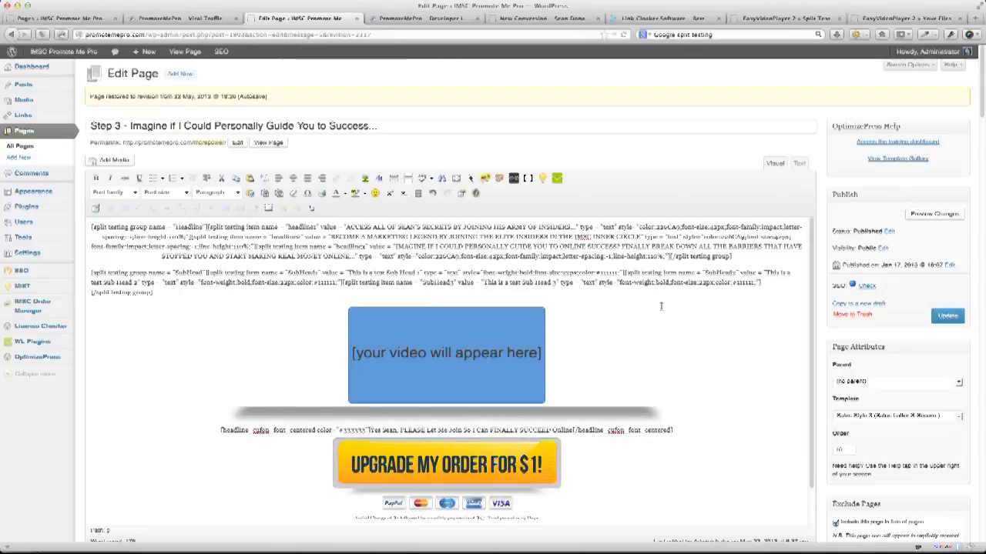
{"action": "left_click", "coordinate": [764, 282]}
{"action": "key", "text": "Delete"}
Update the Step 3 page with the three subhead variants.
{"action": "left_click", "coordinate": [947, 317]}
{"action": "key", "text": "ctrl+a"}
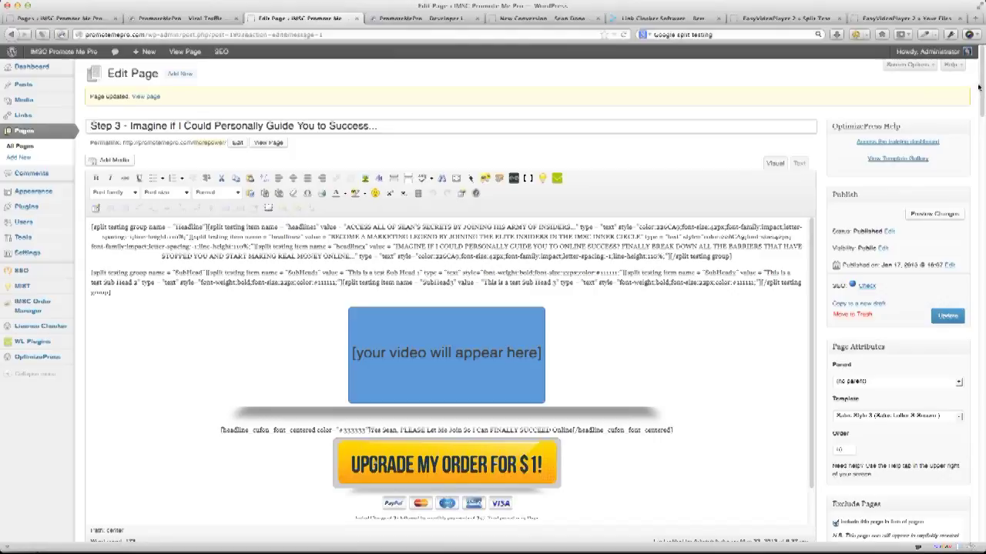
{"action": "left_click_drag", "start_coordinate": [979, 88], "coordinate": [980, 335]}
{"action": "left_click", "coordinate": [980, 370]}
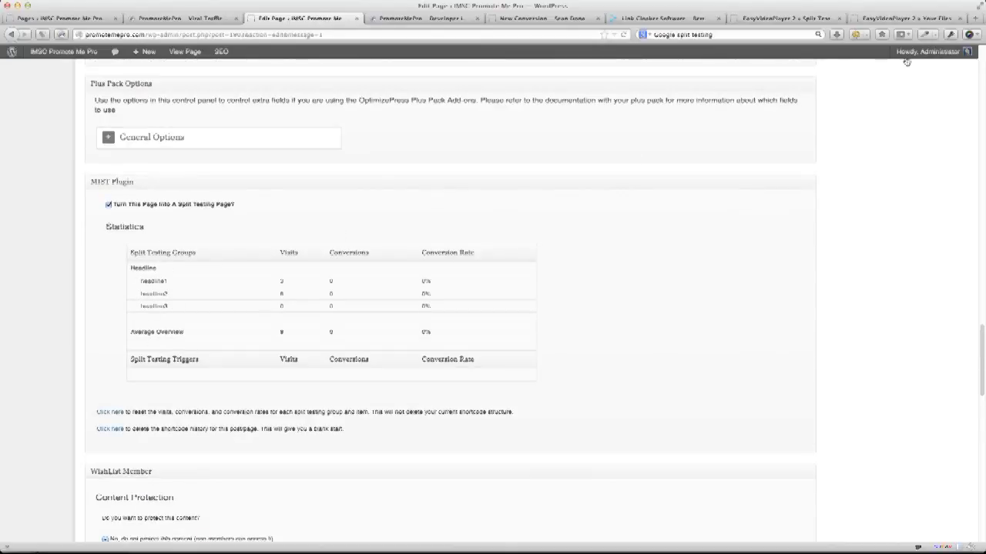
{"action": "left_click", "coordinate": [413, 17]}
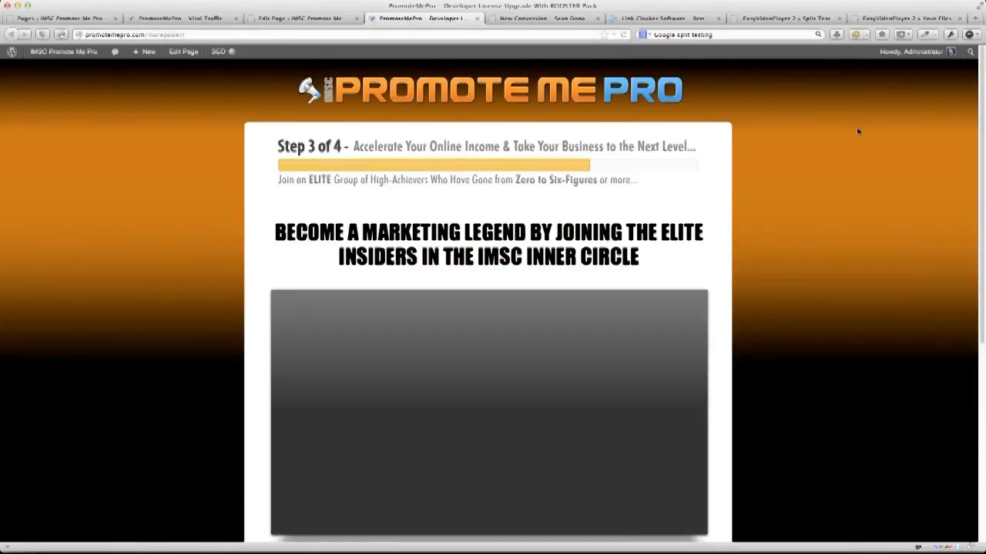
{"action": "key", "text": "super+a"}
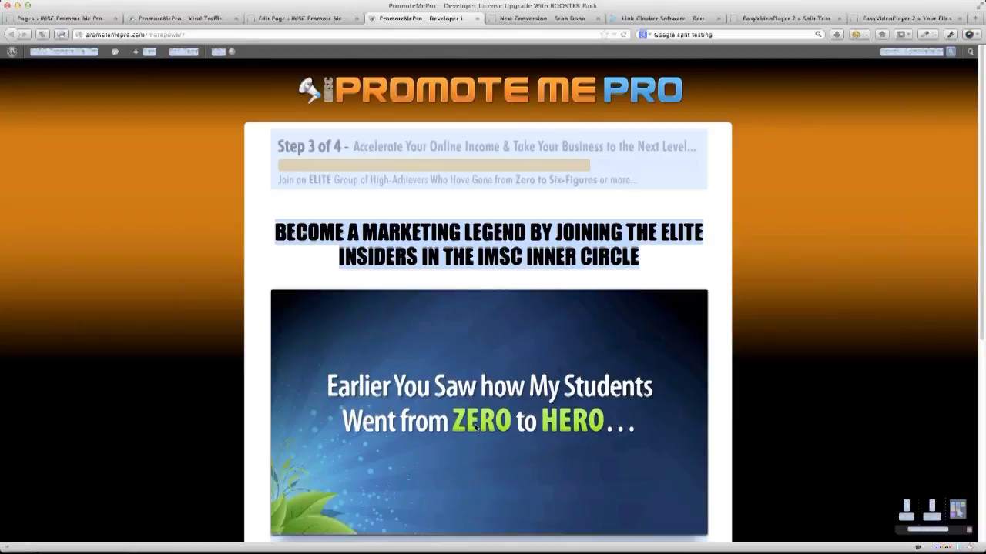
{"action": "left_click", "coordinate": [477, 429]}
{"action": "left_click", "coordinate": [306, 18]}
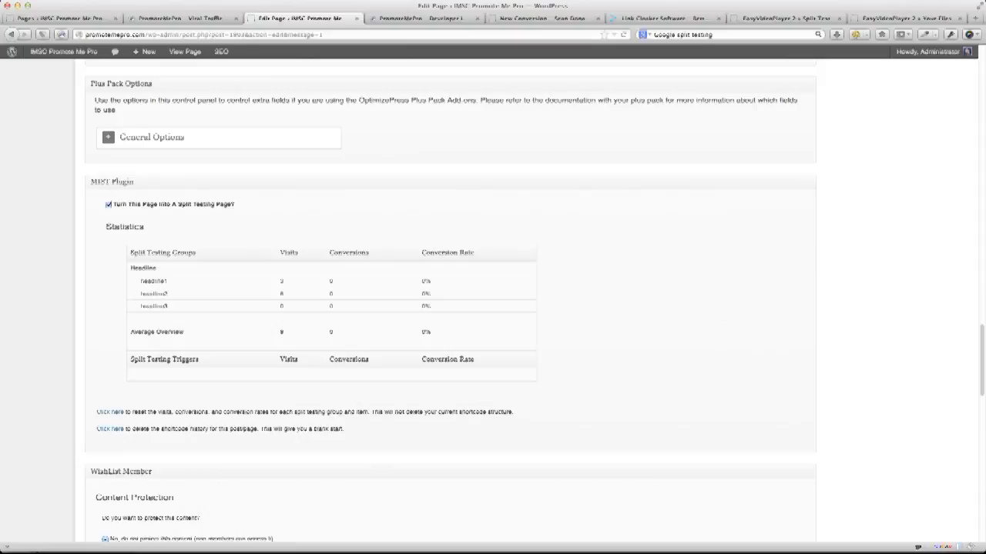
{"action": "scroll", "coordinate": [982, 136], "scroll_direction": "up", "scroll_amount": 15}
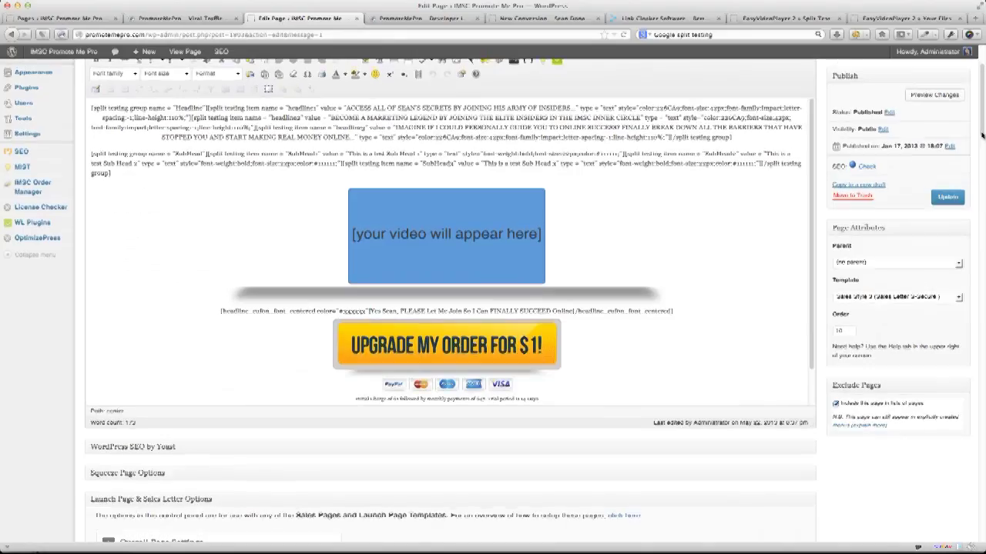
Select the SubHead shortcode paragraph and update the Step 3 page again.
{"action": "scroll", "coordinate": [982, 121], "scroll_direction": "up", "scroll_amount": 2}
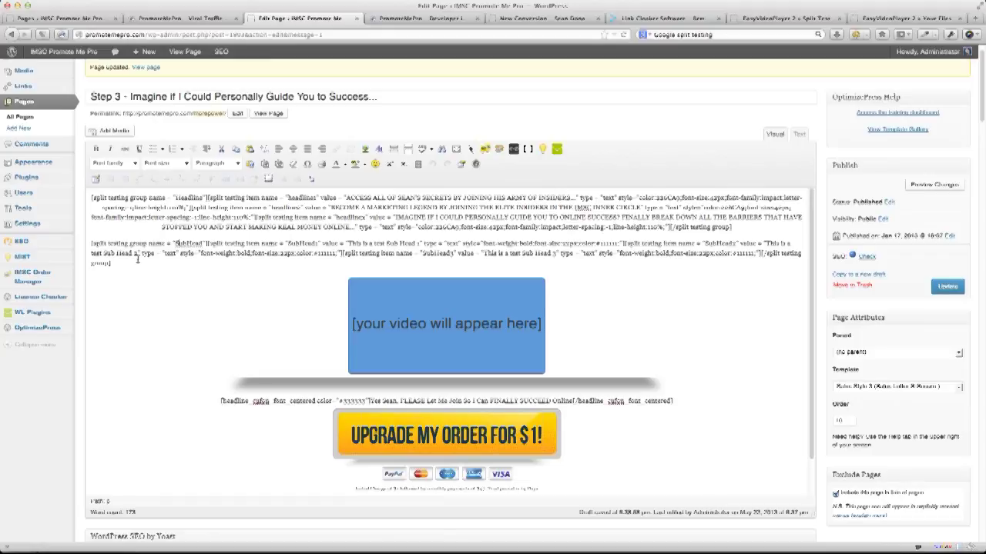
{"action": "left_click_drag", "start_coordinate": [138, 263], "coordinate": [93, 244]}
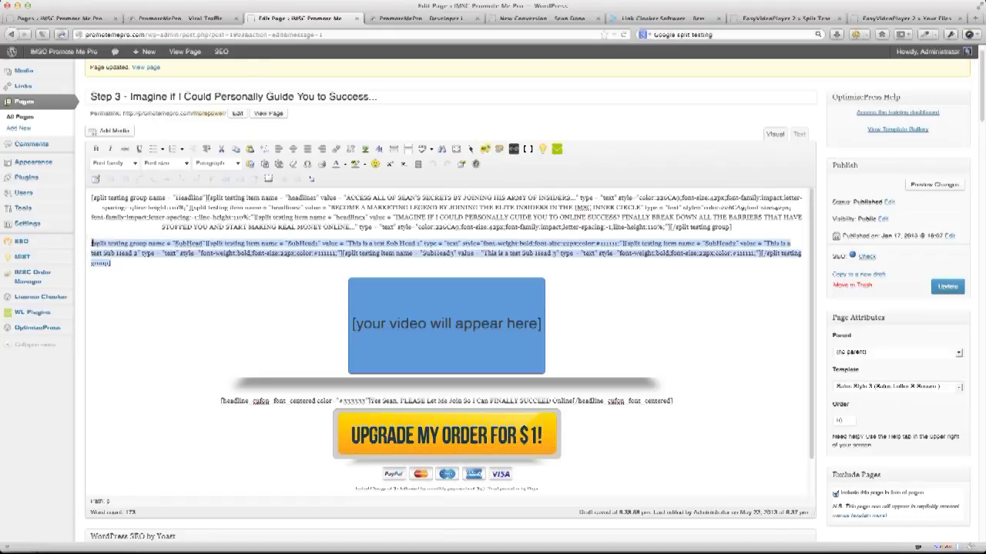
{"action": "left_click", "coordinate": [952, 287]}
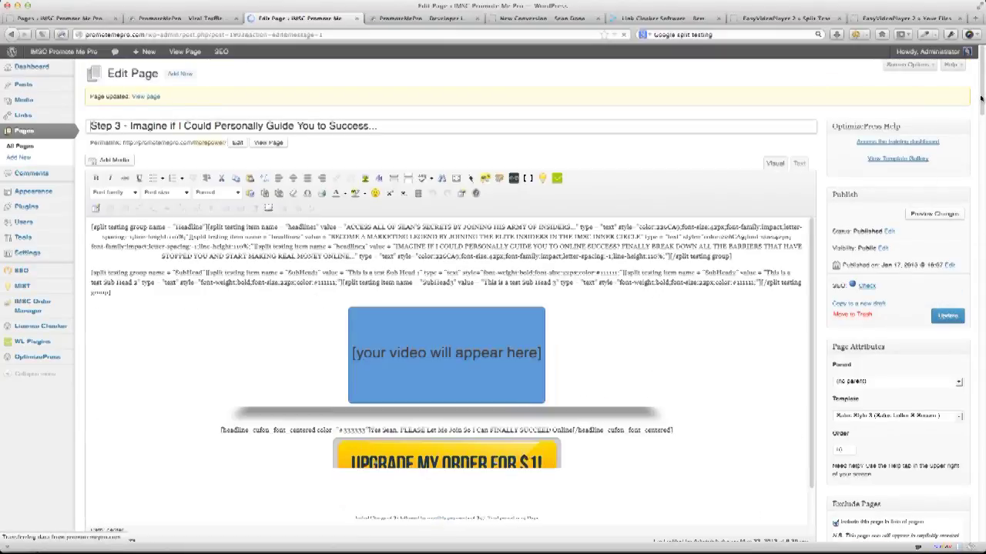
Check that SubHead1–SubHead3 appear in MIST Statistics, then switch to the live sales page.
{"action": "left_click_drag", "start_coordinate": [981, 98], "coordinate": [941, 547]}
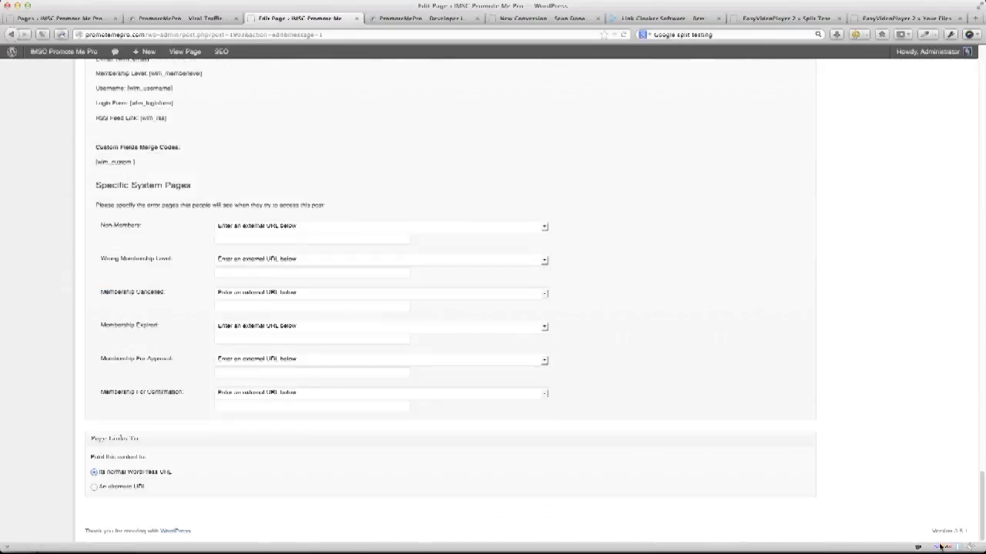
{"action": "scroll", "coordinate": [947, 487], "scroll_direction": "up", "scroll_amount": 20}
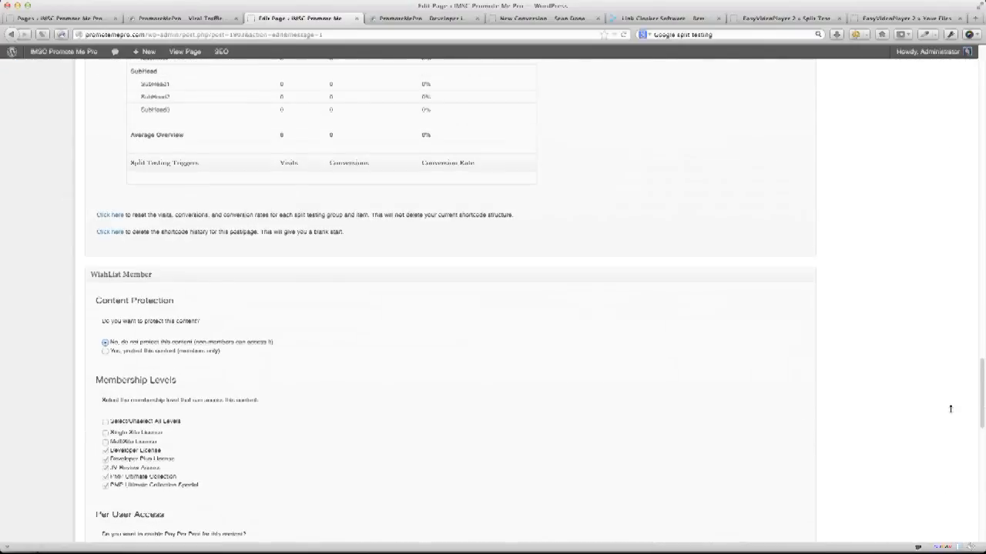
{"action": "scroll", "coordinate": [955, 358], "scroll_direction": "down", "scroll_amount": 2}
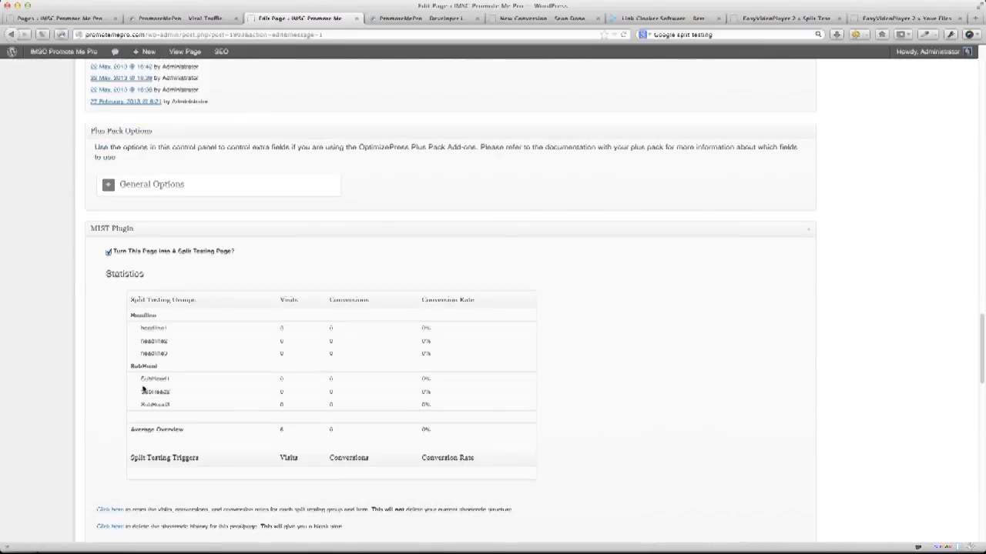
{"action": "left_click_drag", "start_coordinate": [136, 370], "coordinate": [499, 414]}
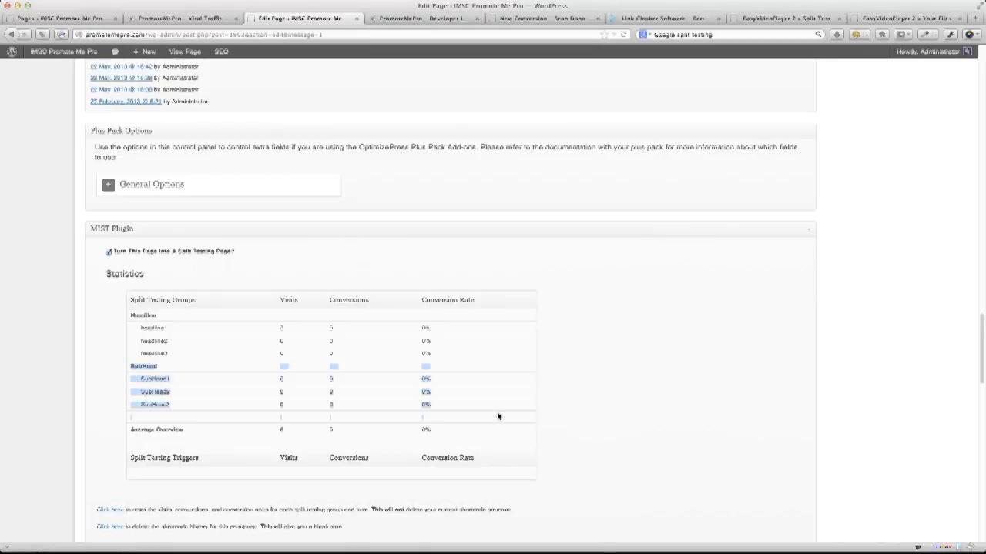
{"action": "left_click", "coordinate": [496, 416]}
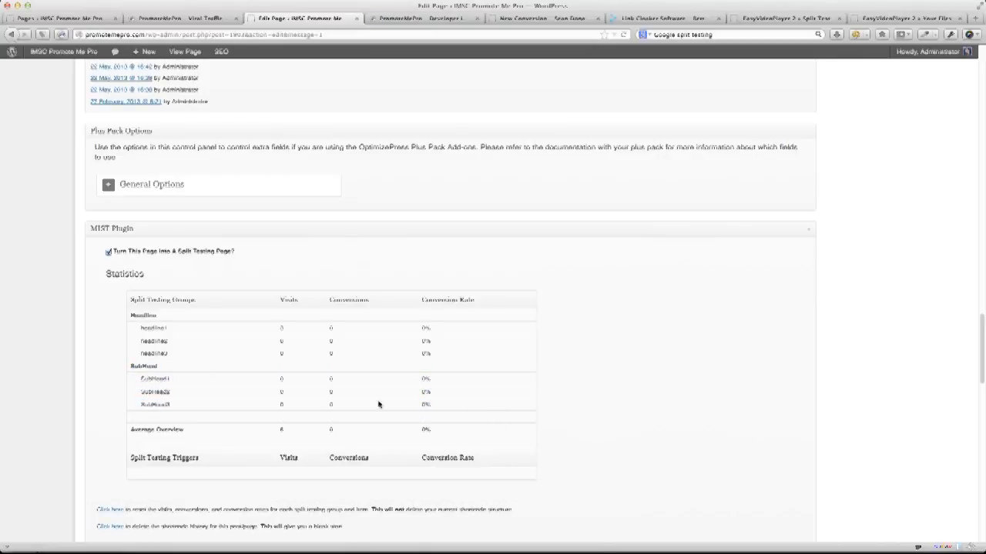
{"action": "left_click", "coordinate": [396, 19]}
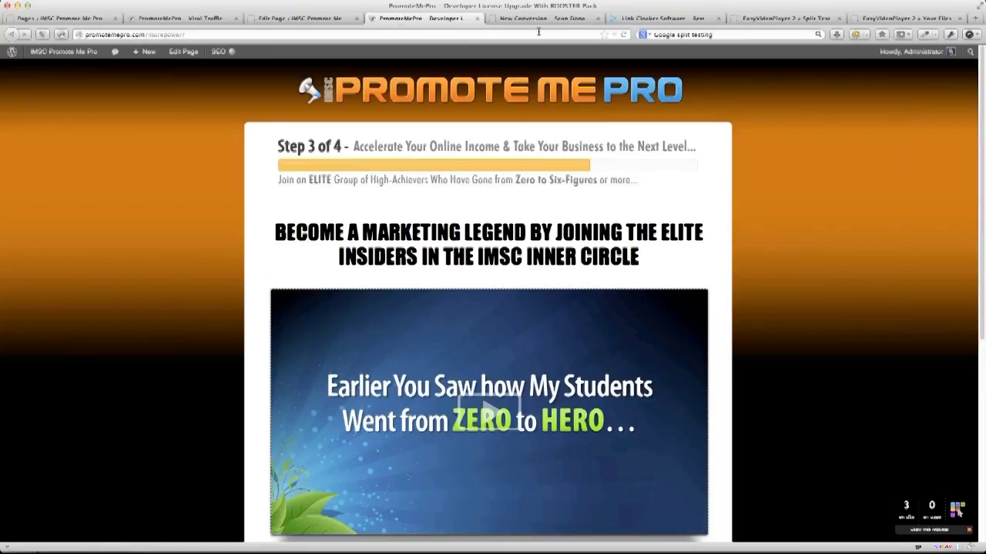
Reload the live upsell page until it serves 'This is a test Sub Head 3'.
{"action": "left_click", "coordinate": [623, 34]}
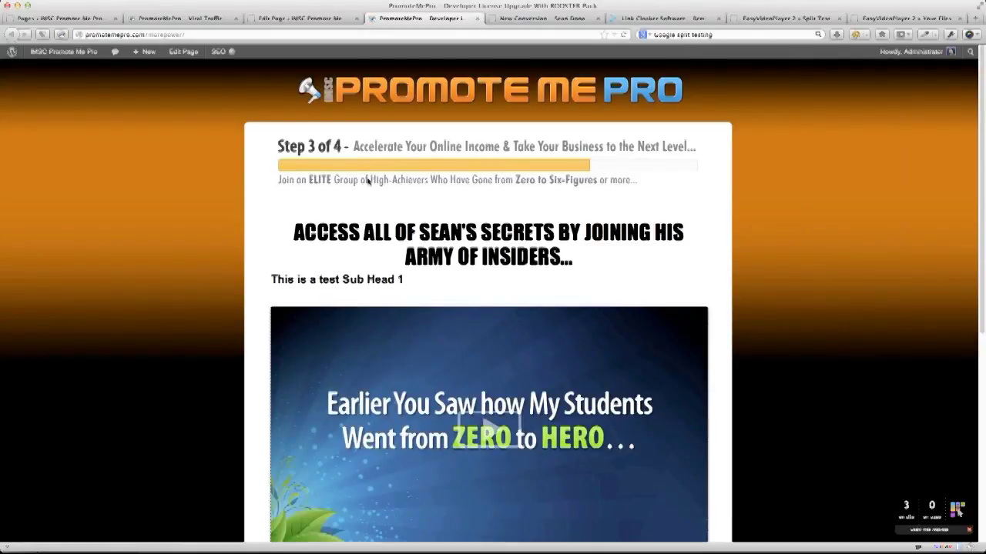
{"action": "left_click_drag", "start_coordinate": [268, 280], "coordinate": [408, 282]}
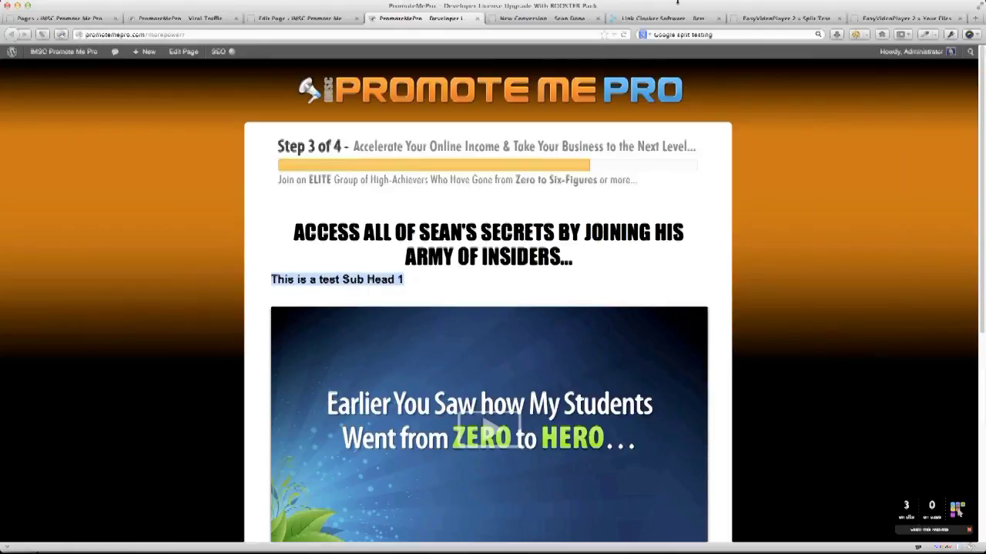
{"action": "left_click", "coordinate": [625, 34]}
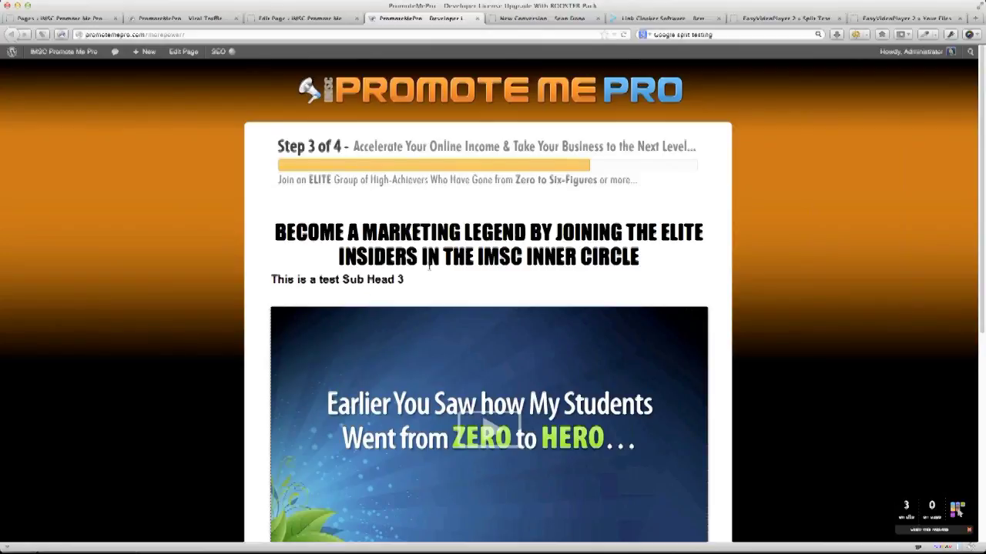
Review the LinkTrackr conversion code, pricing and video split test tabs, then go to Easy Video Player's Your Files.
{"action": "left_click", "coordinate": [579, 20]}
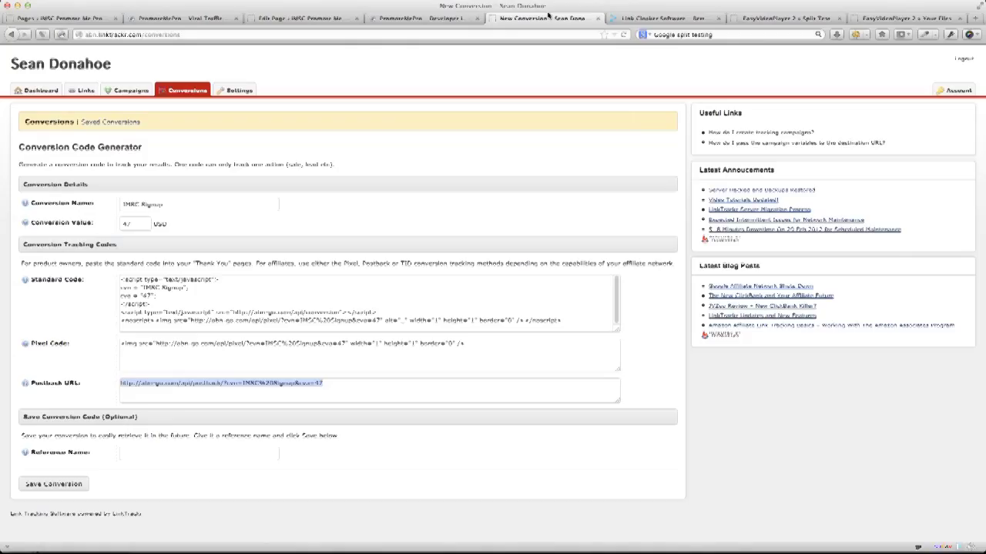
{"action": "left_click", "coordinate": [636, 19]}
{"action": "left_click", "coordinate": [747, 19]}
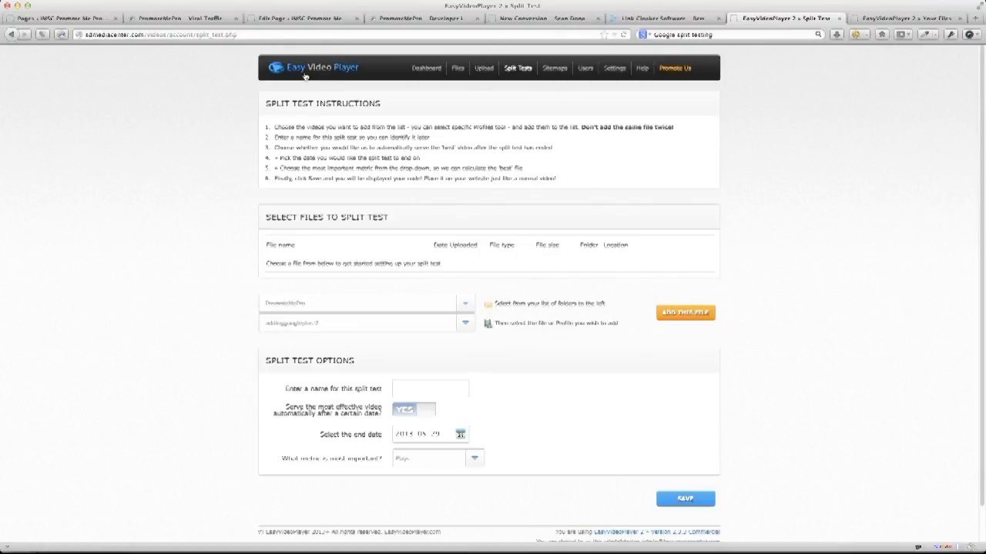
{"action": "left_click", "coordinate": [392, 20]}
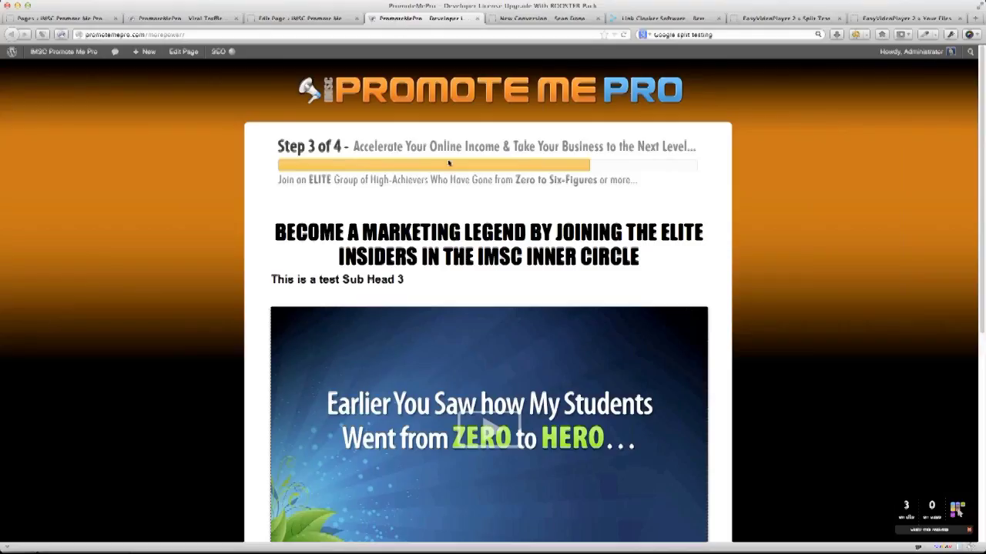
{"action": "left_click", "coordinate": [677, 23]}
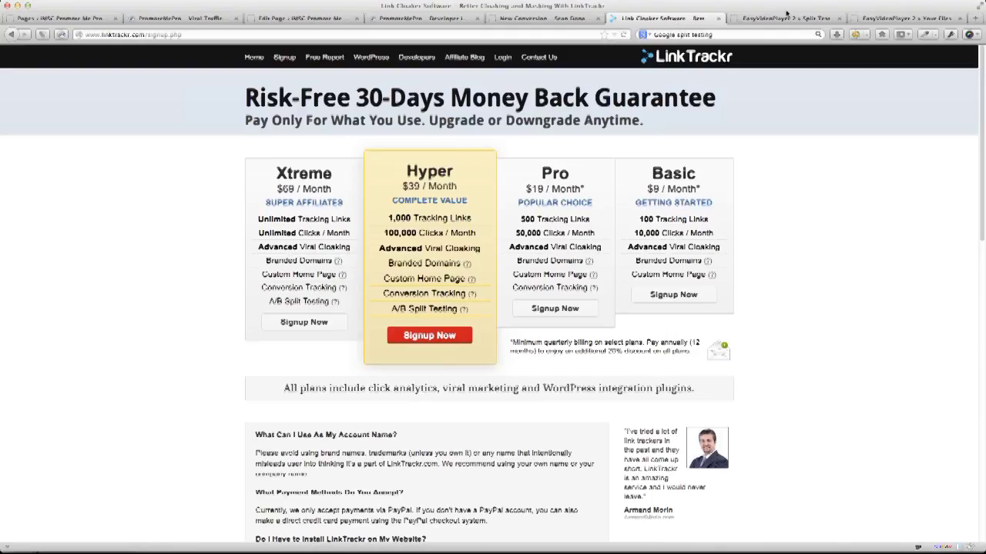
{"action": "left_click", "coordinate": [786, 17]}
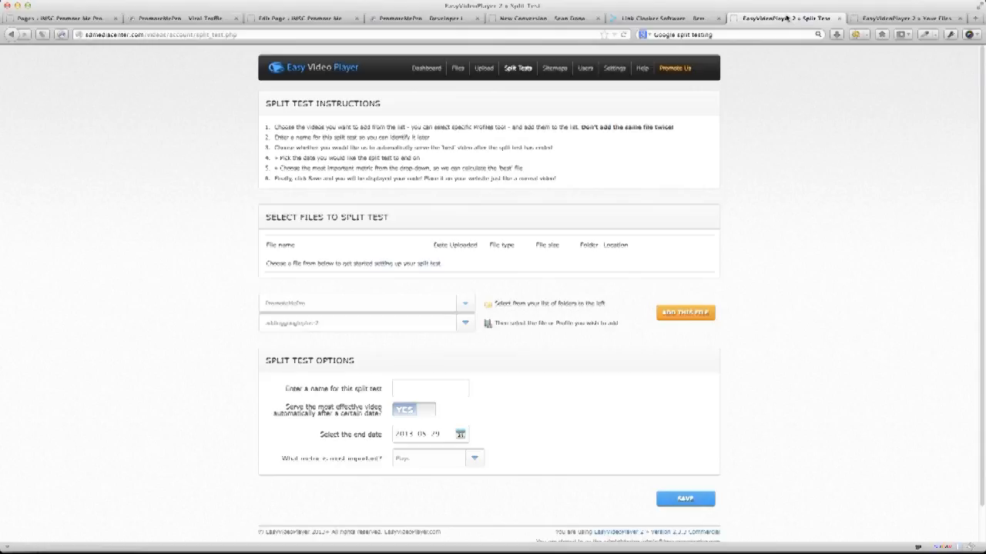
{"action": "left_click", "coordinate": [905, 17]}
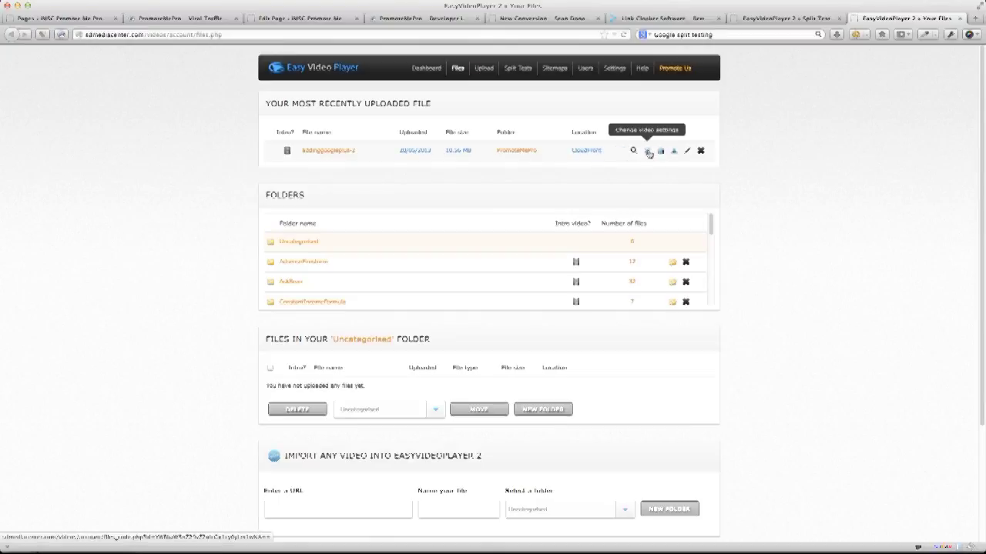
Open the uploaded video's settings and sign in with the saved admin username.
{"action": "left_click", "coordinate": [648, 151]}
{"action": "left_click", "coordinate": [497, 184]}
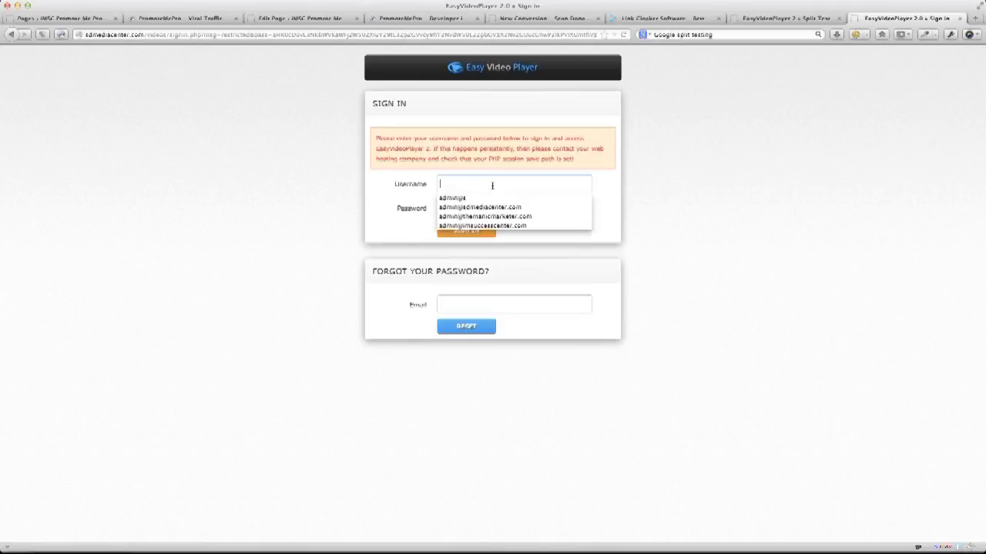
{"action": "left_click", "coordinate": [482, 226]}
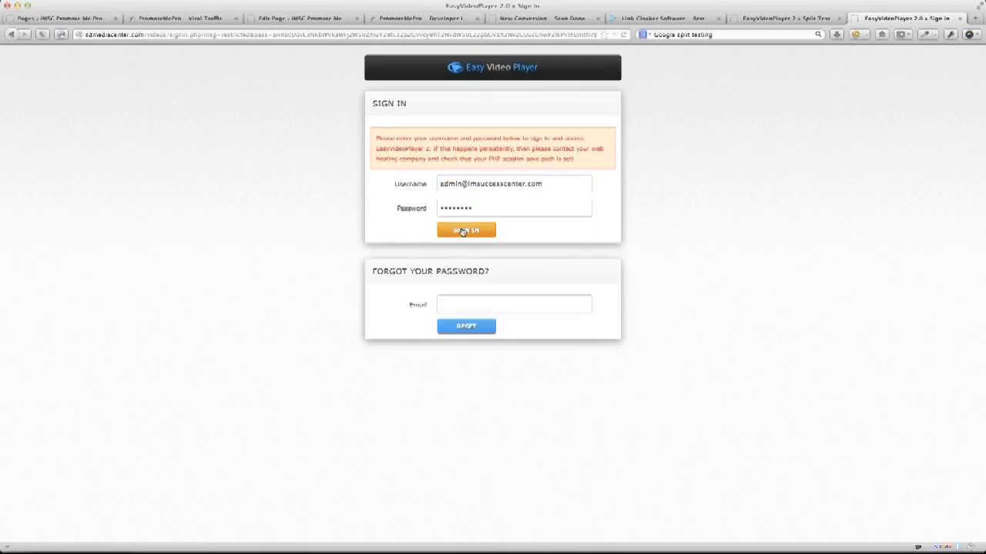
{"action": "left_click", "coordinate": [478, 230]}
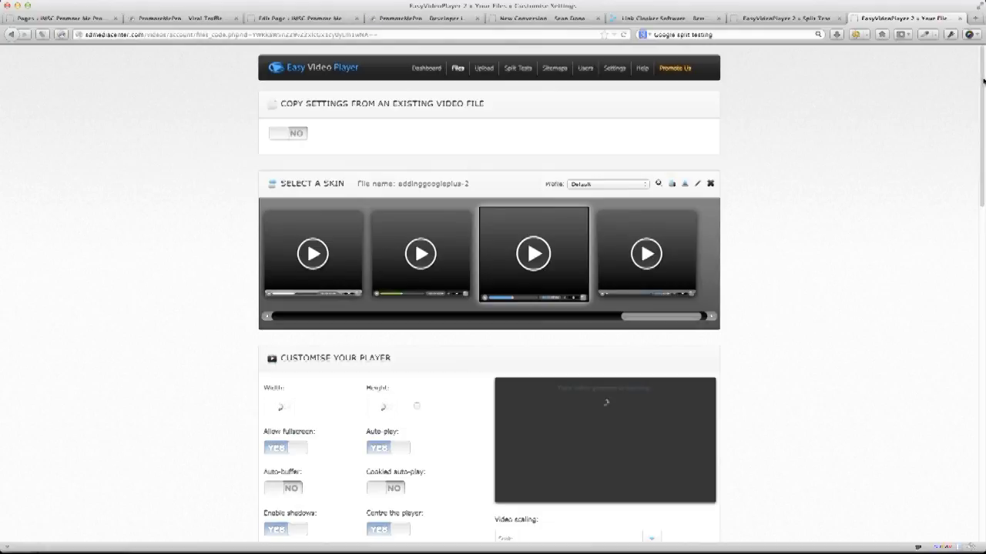
Tick 'Yes, I want to track sales', dismiss the warning, and save the video settings.
{"action": "left_click_drag", "start_coordinate": [983, 80], "coordinate": [940, 410]}
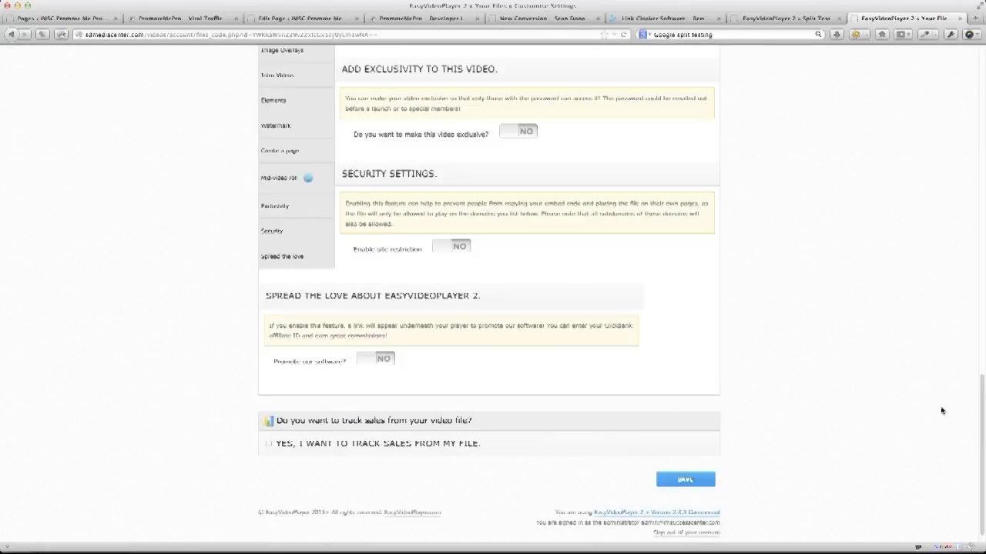
{"action": "scroll", "coordinate": [940, 410], "scroll_direction": "down", "scroll_amount": 1}
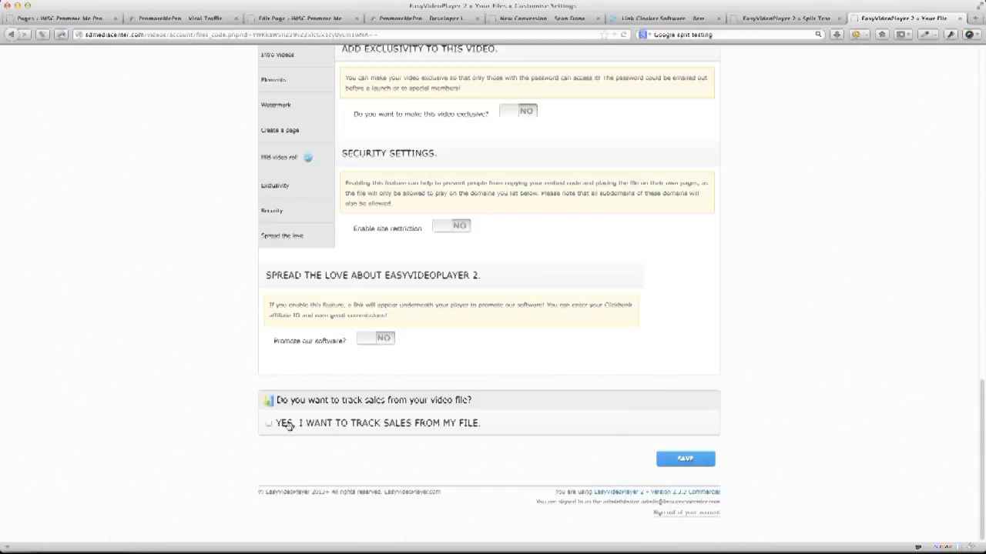
{"action": "left_click", "coordinate": [269, 424]}
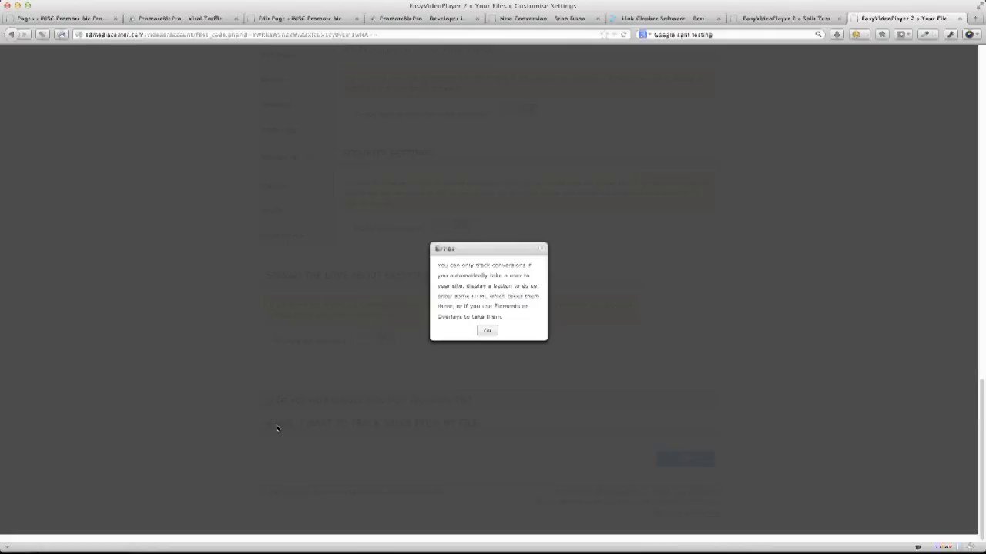
{"action": "left_click", "coordinate": [486, 332]}
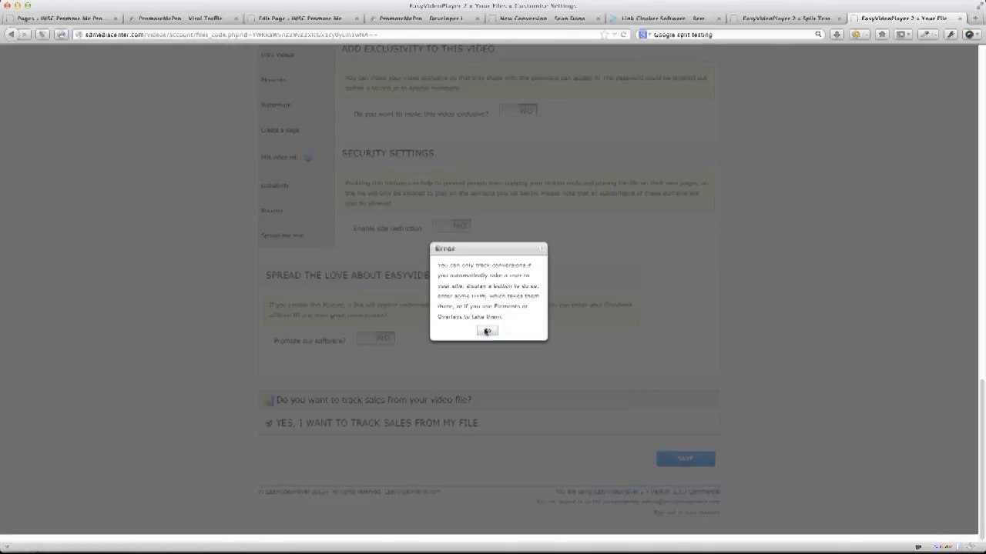
{"action": "left_click", "coordinate": [486, 332]}
{"action": "left_click", "coordinate": [683, 459]}
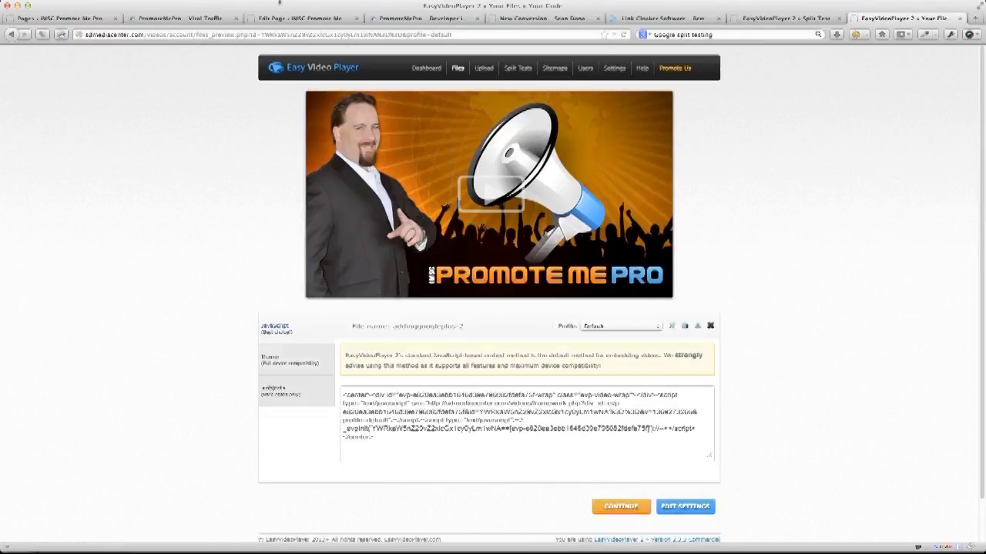
Return to the customise settings page, copy its address, and open a new Safari window.
{"action": "left_click", "coordinate": [9, 35]}
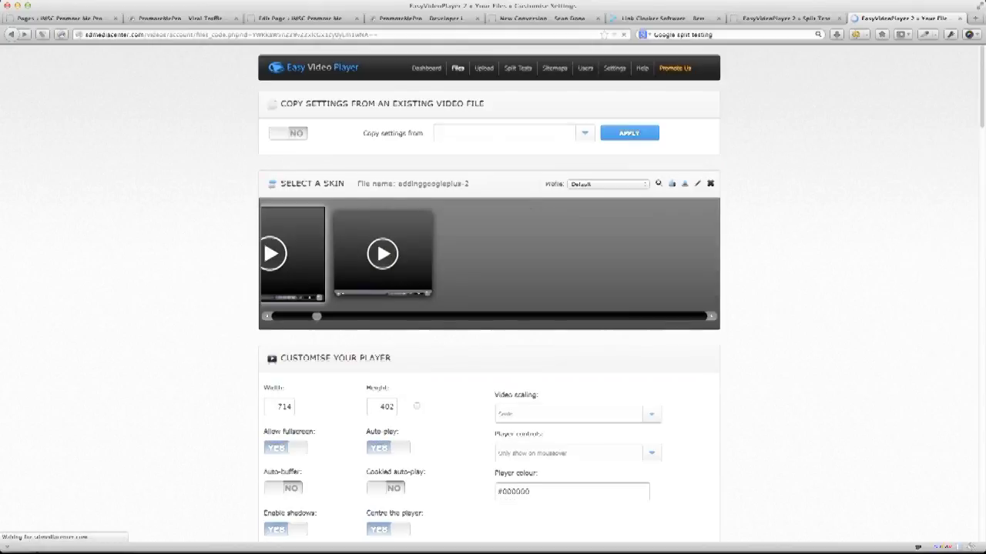
{"action": "left_click", "coordinate": [343, 36]}
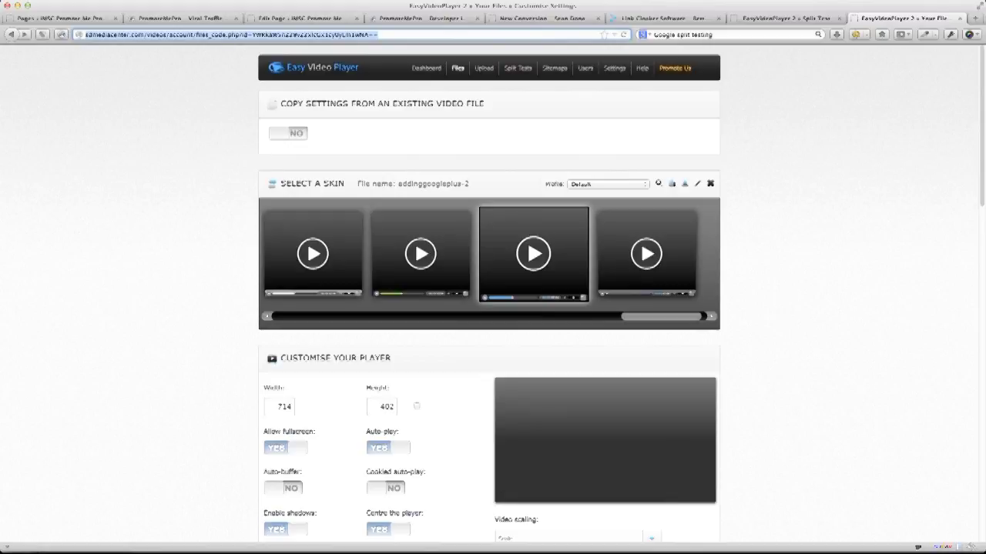
{"action": "key", "text": "super+Tab"}
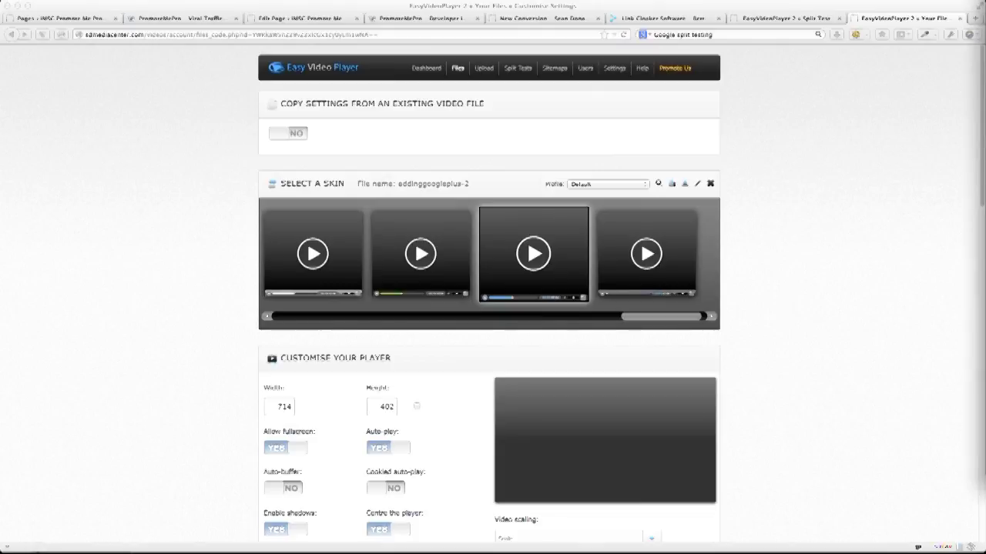
{"action": "key", "text": "super+n"}
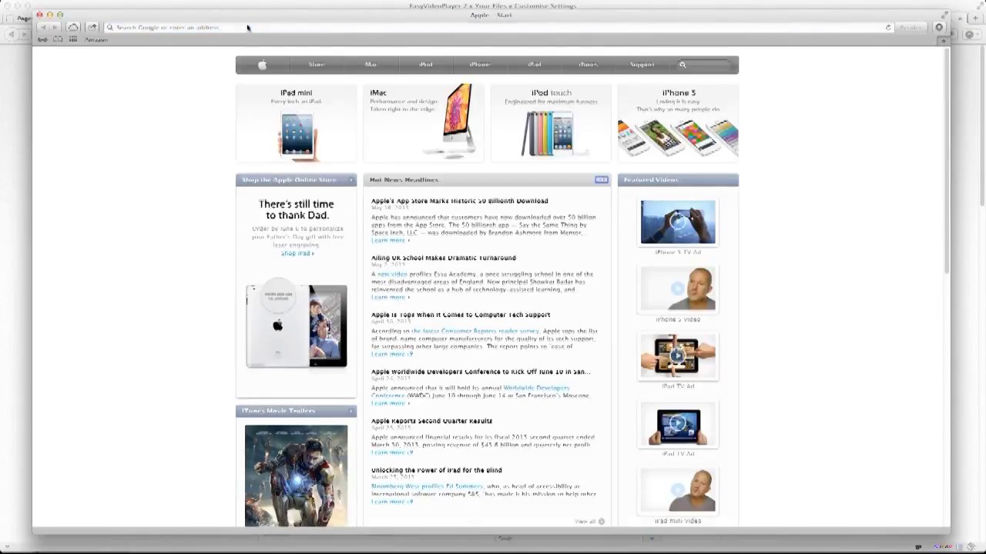
Paste the copied settings address into the new window, edit its end, and load it.
{"action": "key", "text": "super+v"}
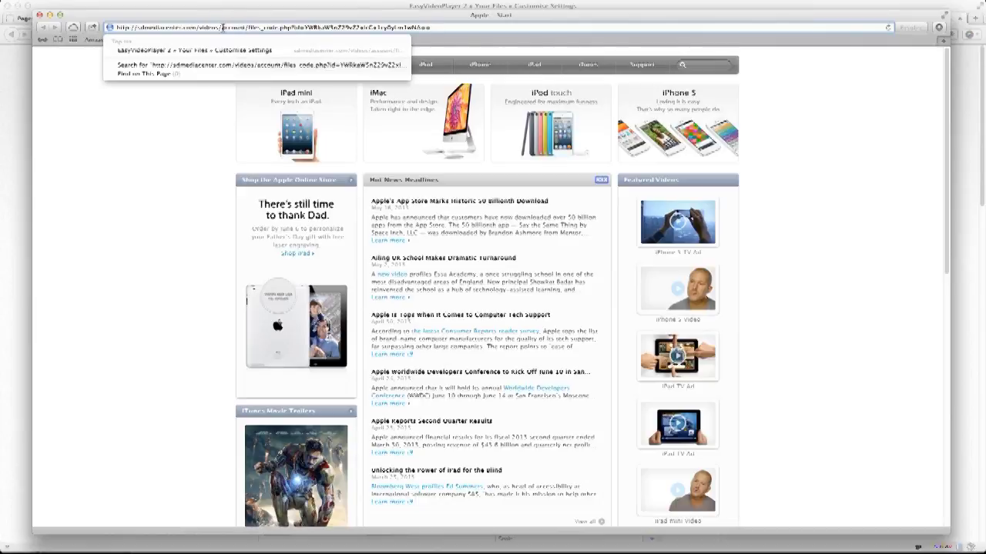
{"action": "left_click_drag", "start_coordinate": [220, 28], "coordinate": [463, 33]}
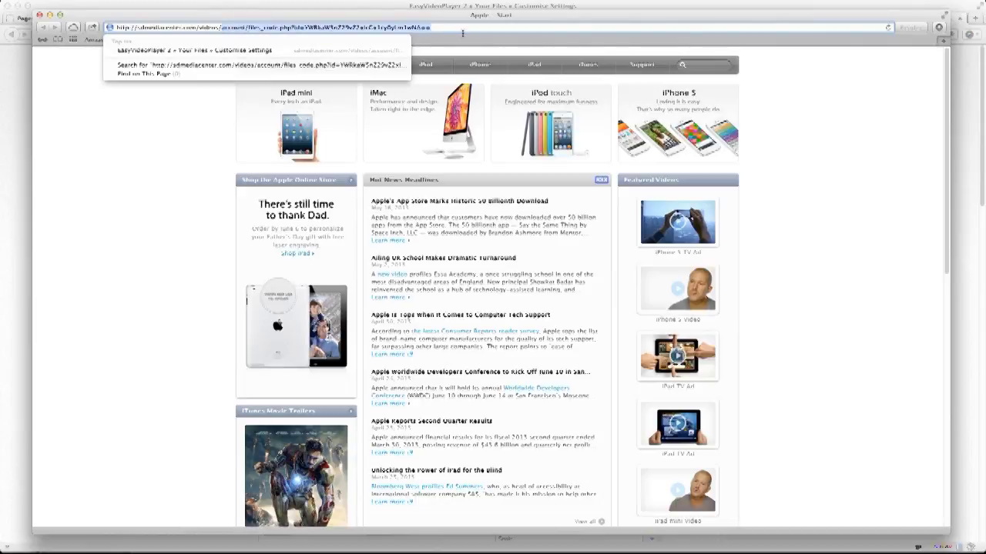
{"action": "key", "text": "Return"}
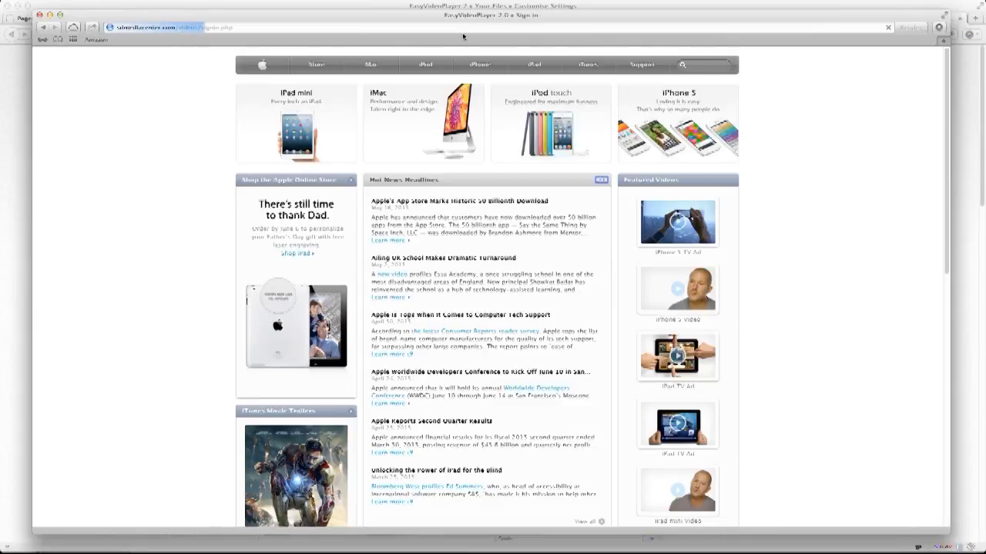
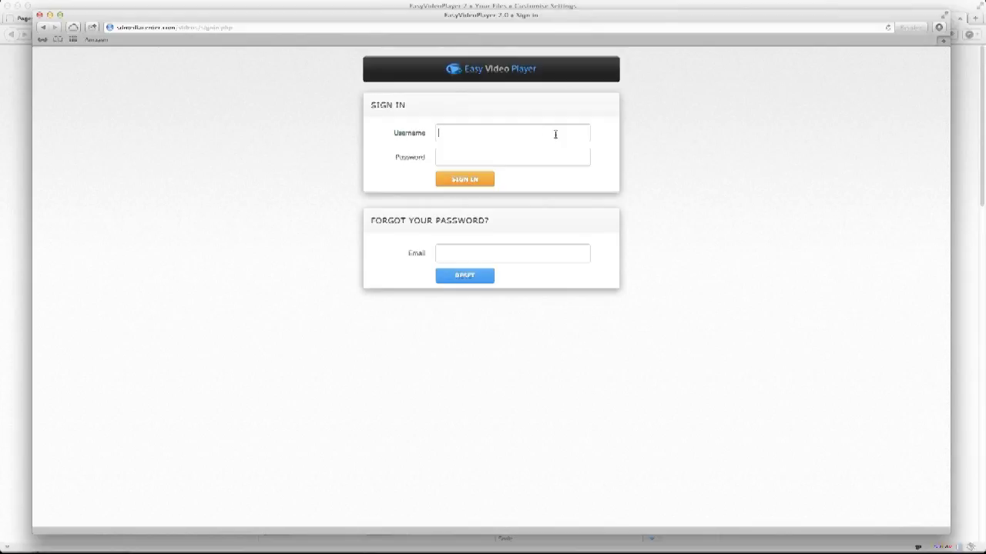
Log in with the admin username and password to reach the stats dashboard.
{"action": "key", "text": "Tab"}
{"action": "type", "text": "********"}
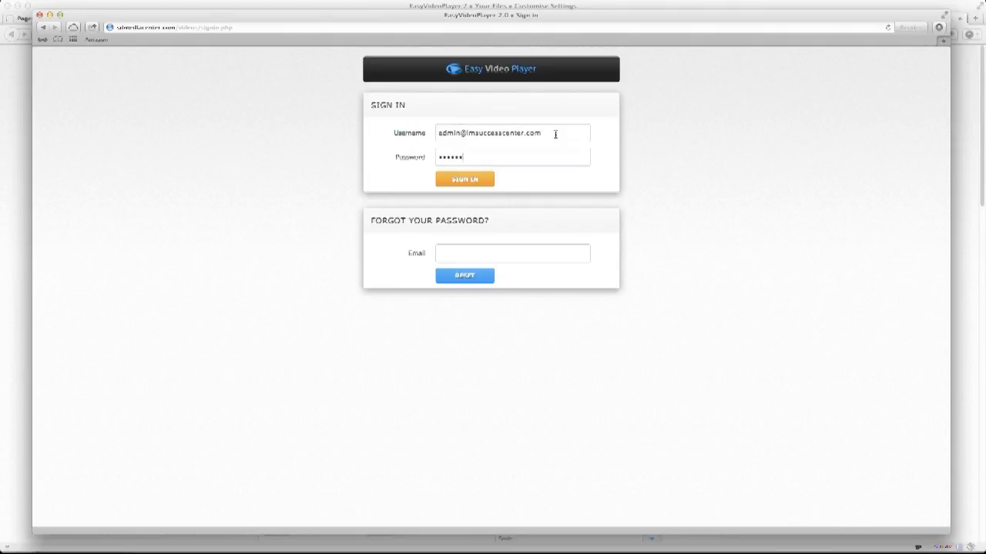
{"action": "key", "text": "Return"}
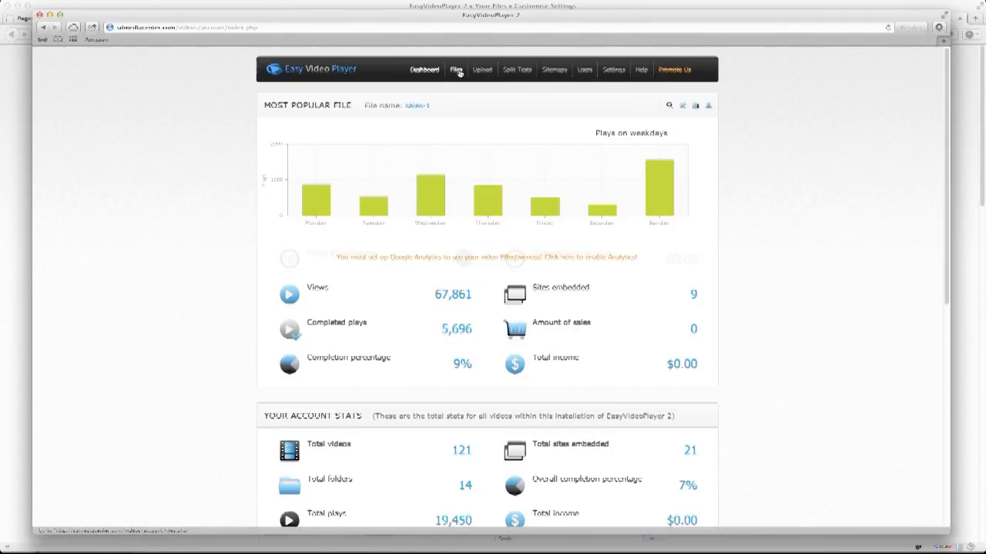
From Files, open the Customise Settings of the most recently uploaded video.
{"action": "left_click", "coordinate": [459, 70]}
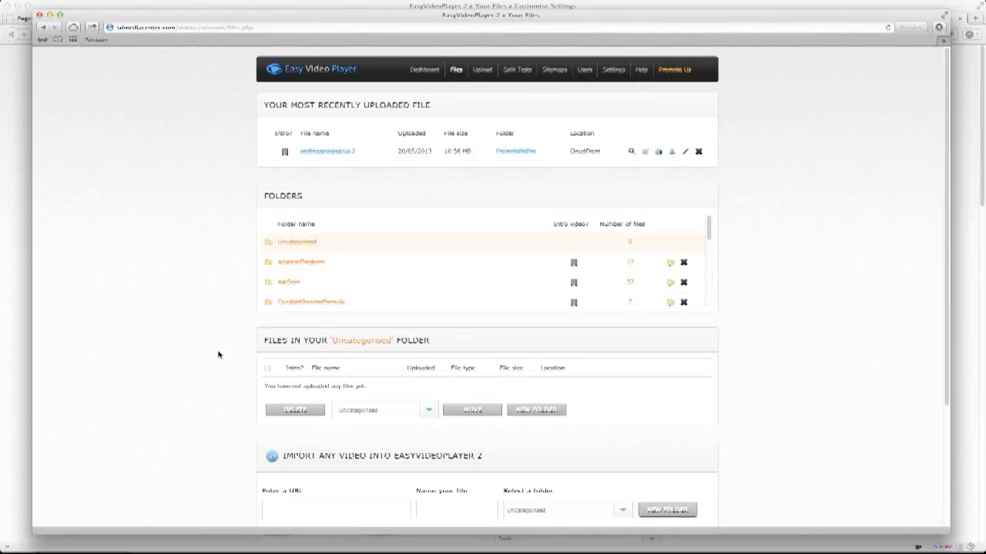
{"action": "scroll", "coordinate": [218, 354], "scroll_direction": "down", "scroll_amount": 3}
{"action": "scroll", "coordinate": [216, 350], "scroll_direction": "up", "scroll_amount": 3}
{"action": "left_click", "coordinate": [646, 153]}
{"action": "left_click", "coordinate": [646, 152]}
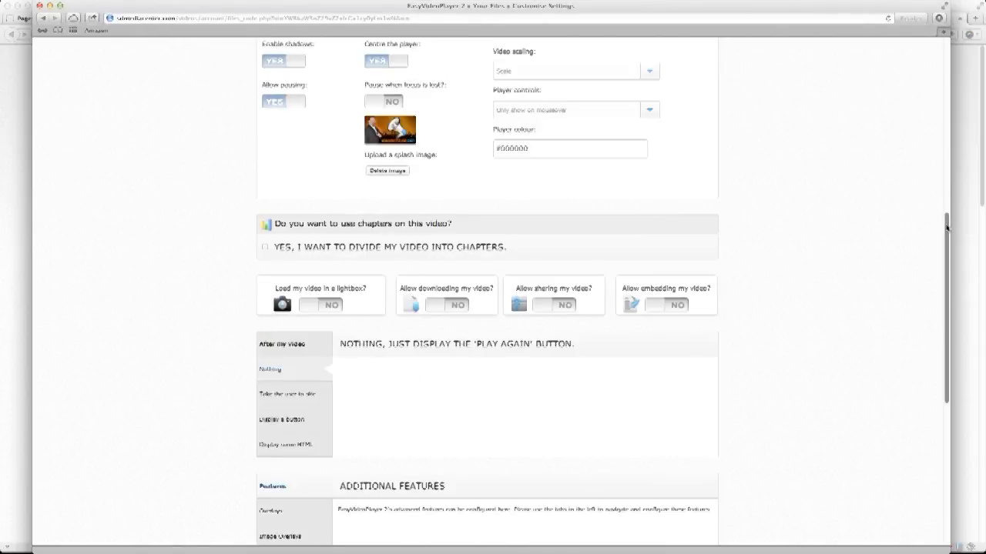
Tick 'Yes, I want to track sales', dismiss the conversion error, and save addinggoogleplus-2's settings.
{"action": "left_click_drag", "start_coordinate": [946, 225], "coordinate": [953, 377]}
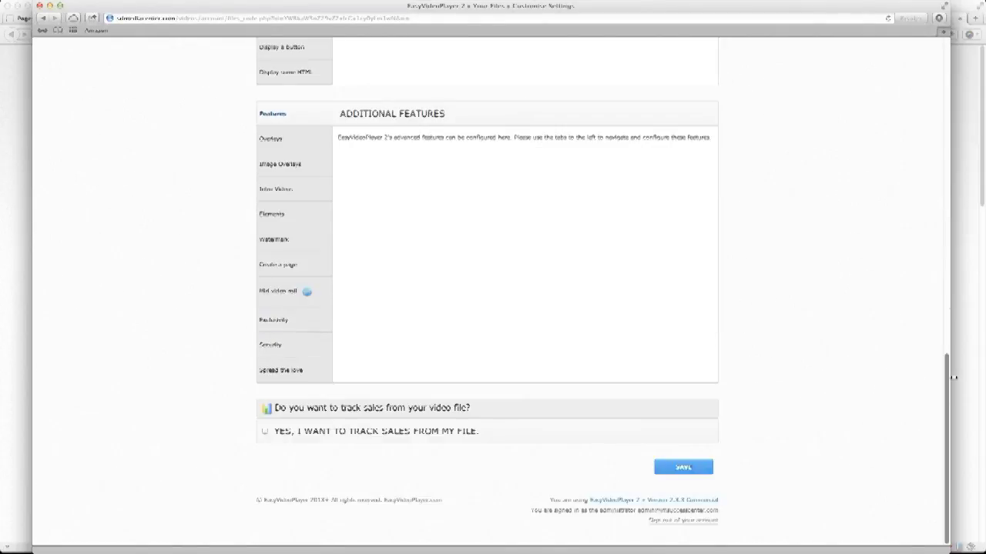
{"action": "left_click", "coordinate": [264, 432]}
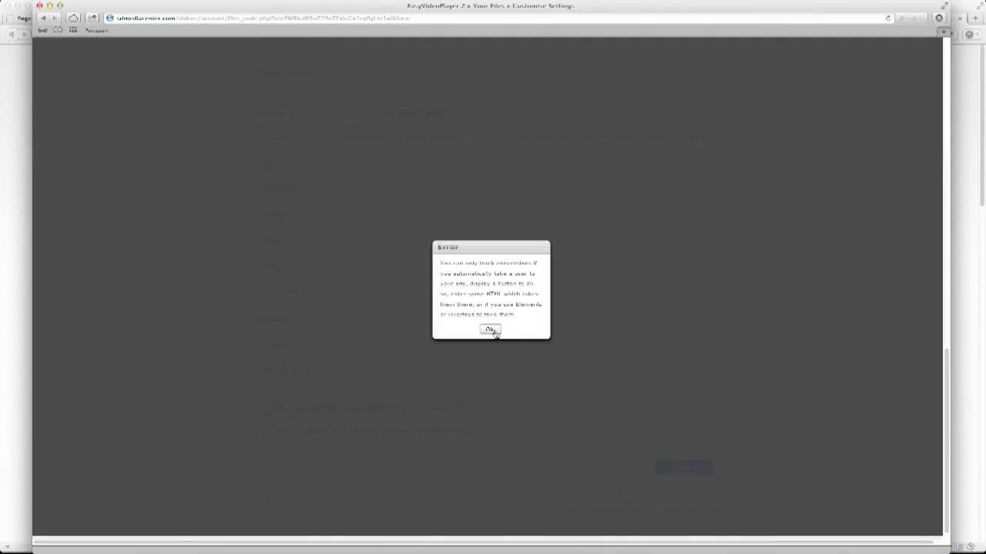
{"action": "left_click", "coordinate": [490, 330]}
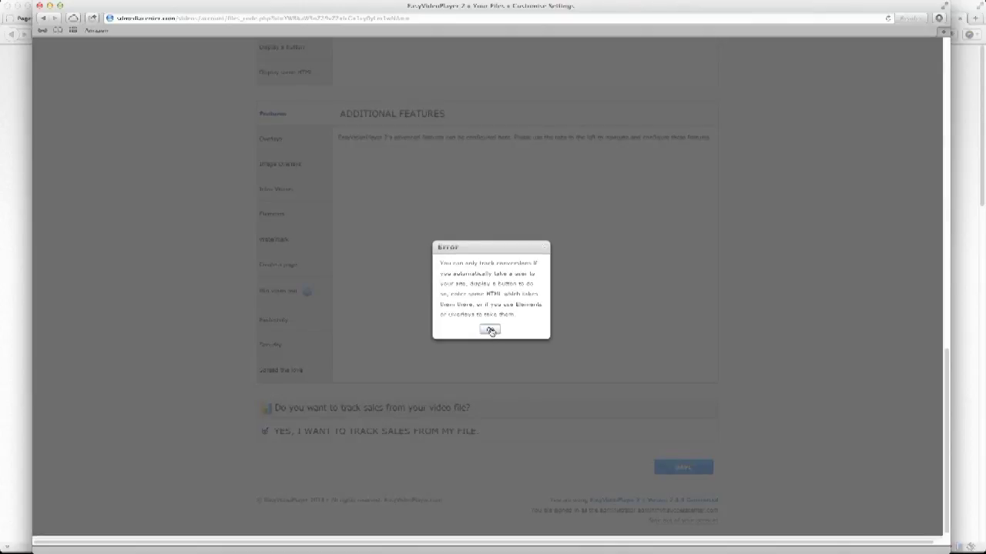
{"action": "left_click", "coordinate": [490, 330]}
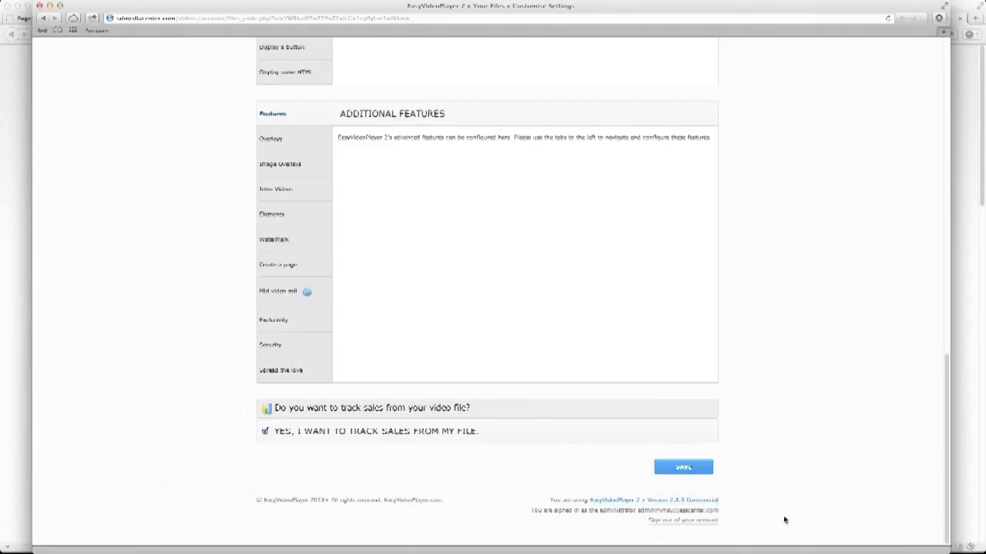
{"action": "left_click", "coordinate": [692, 471]}
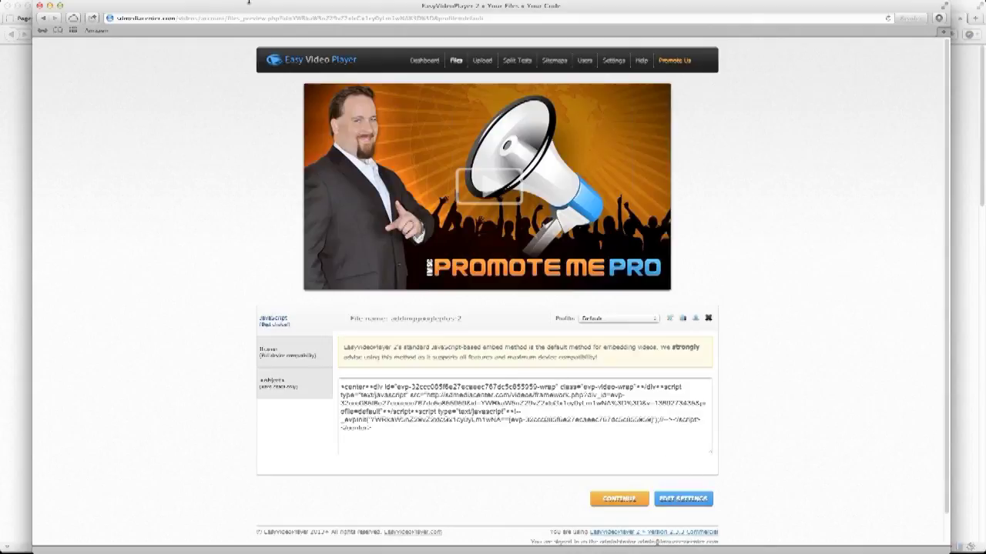
Go back to the video's settings, re-tick sales tracking and dismiss the error again.
{"action": "left_click", "coordinate": [44, 21]}
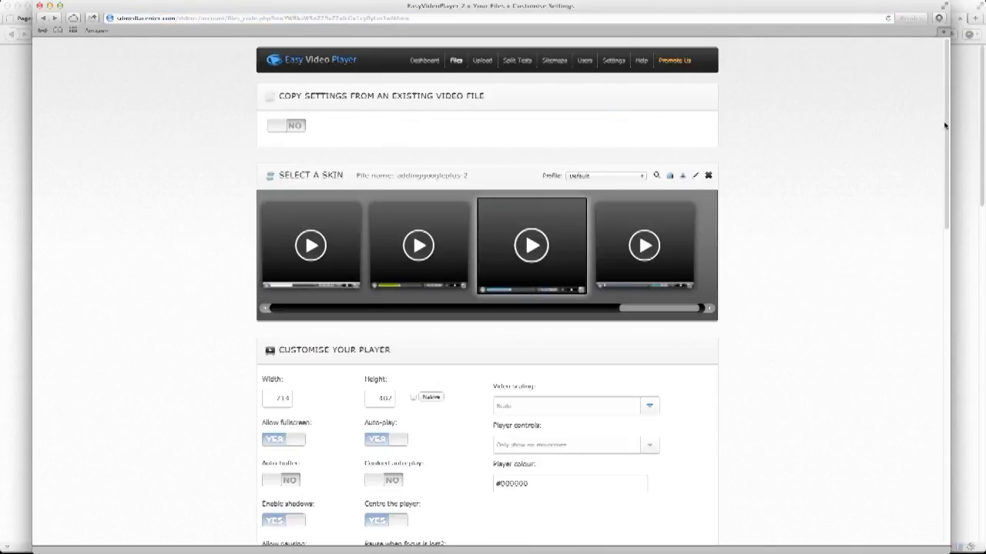
{"action": "left_click_drag", "start_coordinate": [945, 125], "coordinate": [939, 471]}
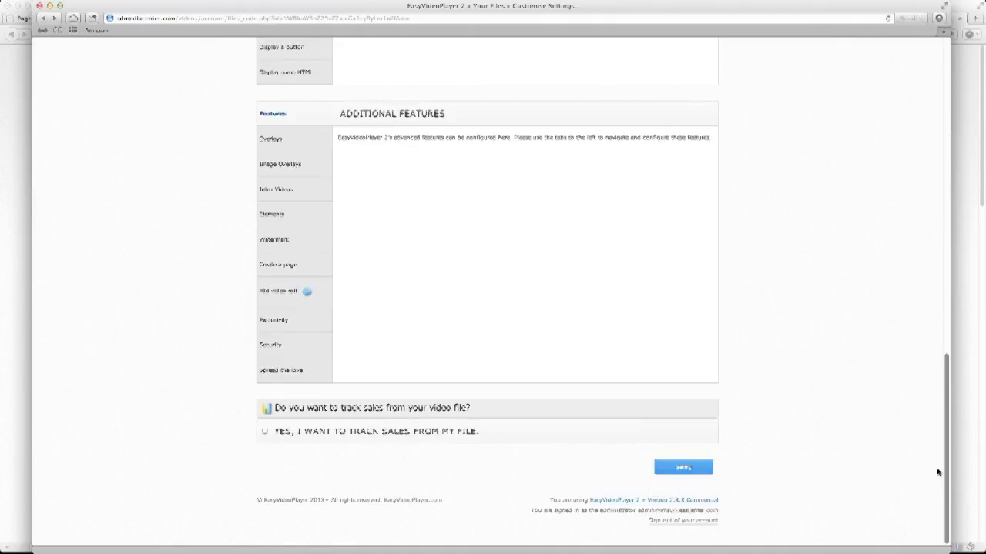
{"action": "left_click", "coordinate": [264, 432]}
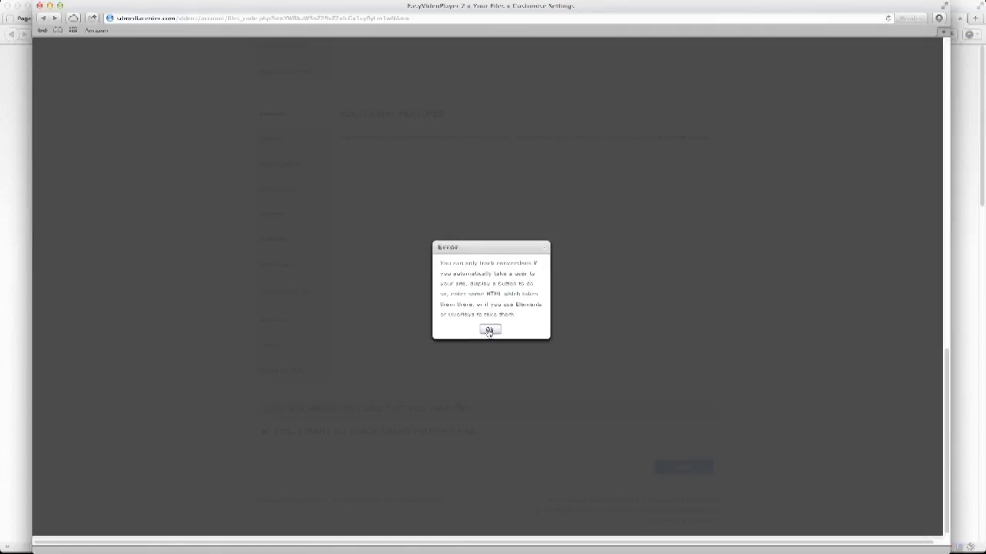
{"action": "left_click", "coordinate": [490, 330]}
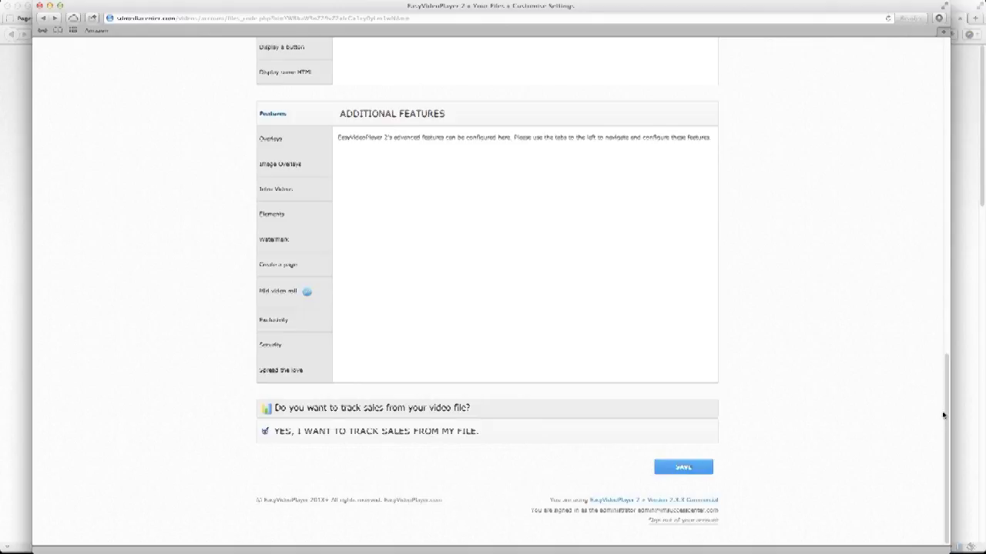
Choose 'Display a button' to a site as the after-video action.
{"action": "left_click_drag", "start_coordinate": [944, 415], "coordinate": [821, 179]}
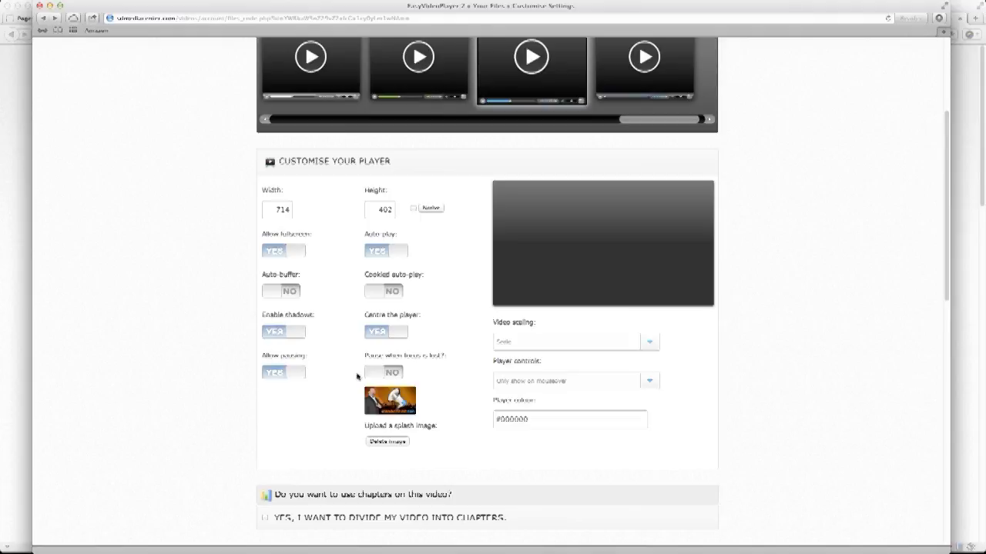
{"action": "scroll", "coordinate": [175, 502], "scroll_direction": "down", "scroll_amount": 1}
{"action": "scroll", "coordinate": [175, 502], "scroll_direction": "down", "scroll_amount": 10}
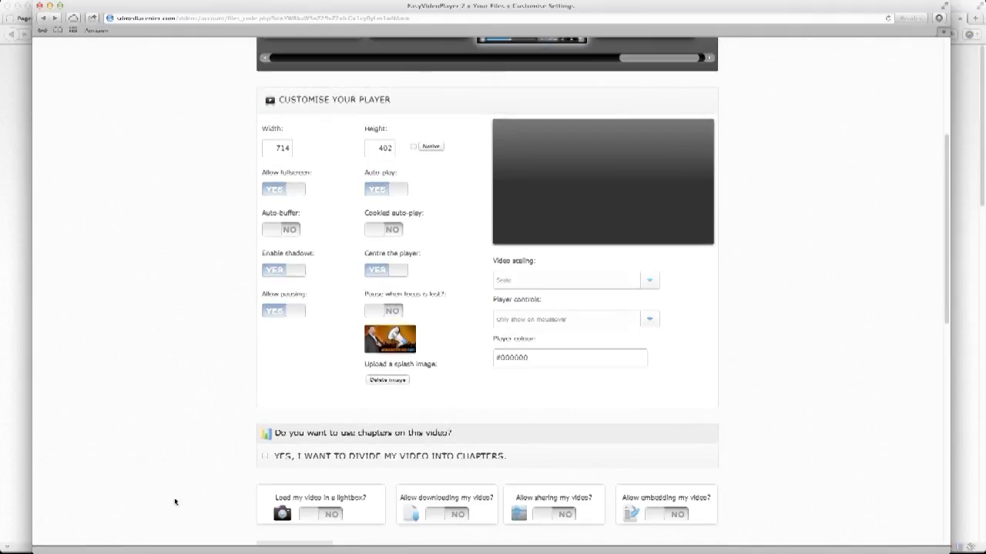
{"action": "scroll", "coordinate": [173, 497], "scroll_direction": "down", "scroll_amount": 2}
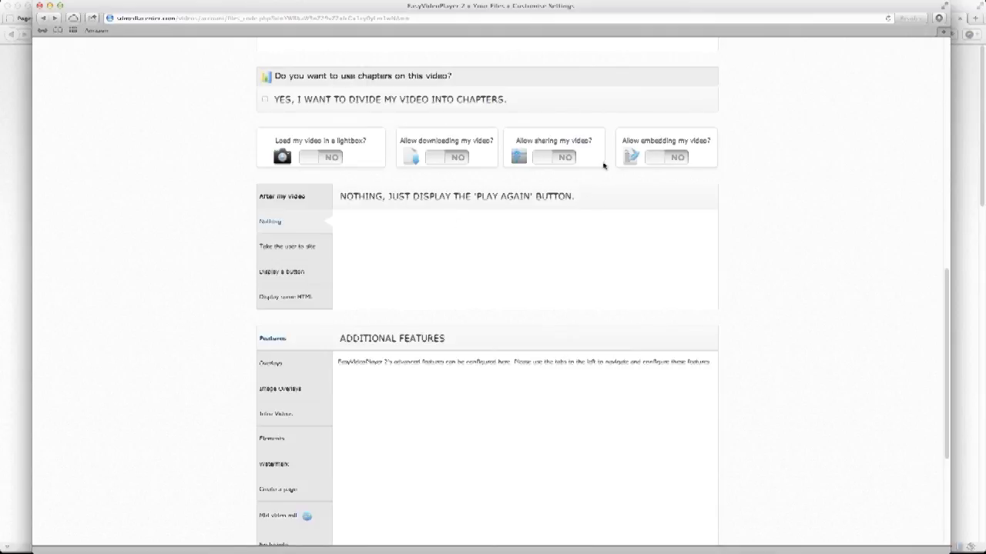
{"action": "scroll", "coordinate": [190, 359], "scroll_direction": "down", "scroll_amount": 1}
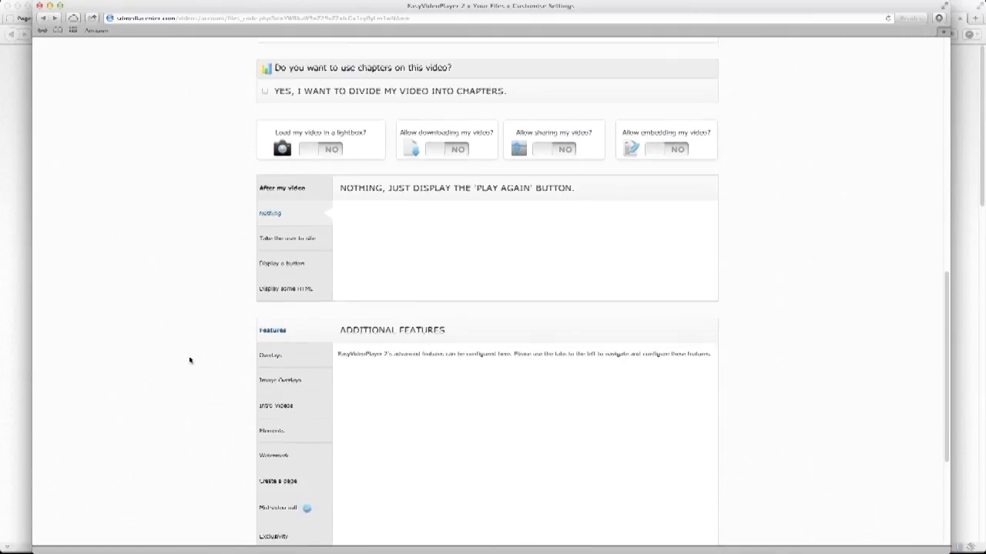
{"action": "scroll", "coordinate": [189, 359], "scroll_direction": "down", "scroll_amount": 1}
{"action": "left_click", "coordinate": [294, 254]}
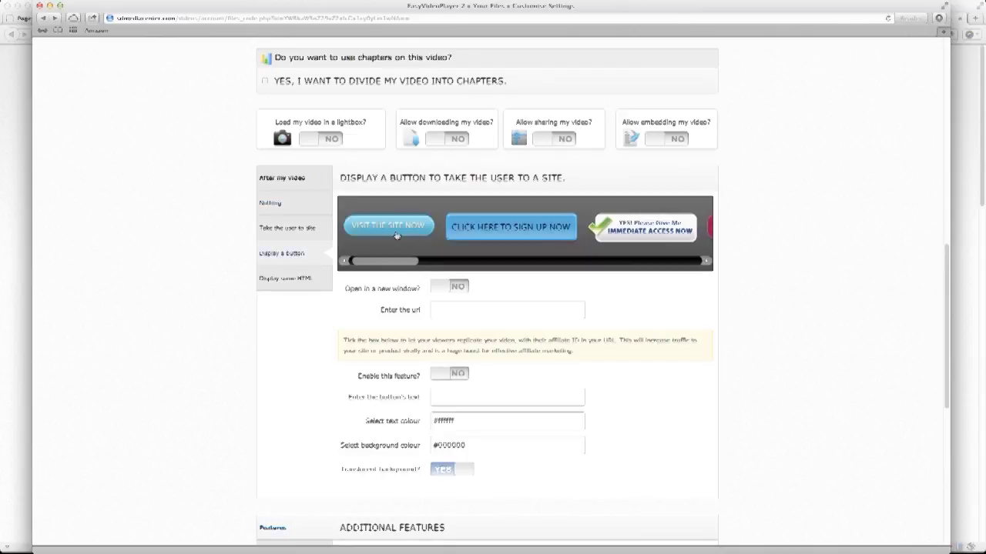
Use the Click Here to Sign Up Now button for lmsuccesscenter.com in a new window and save.
{"action": "left_click", "coordinate": [486, 231]}
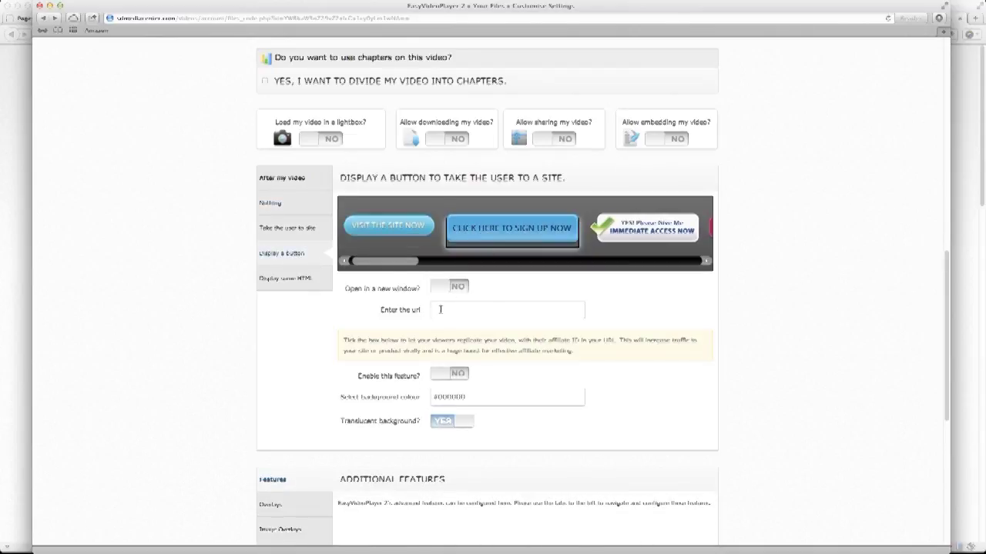
{"action": "left_click", "coordinate": [457, 288]}
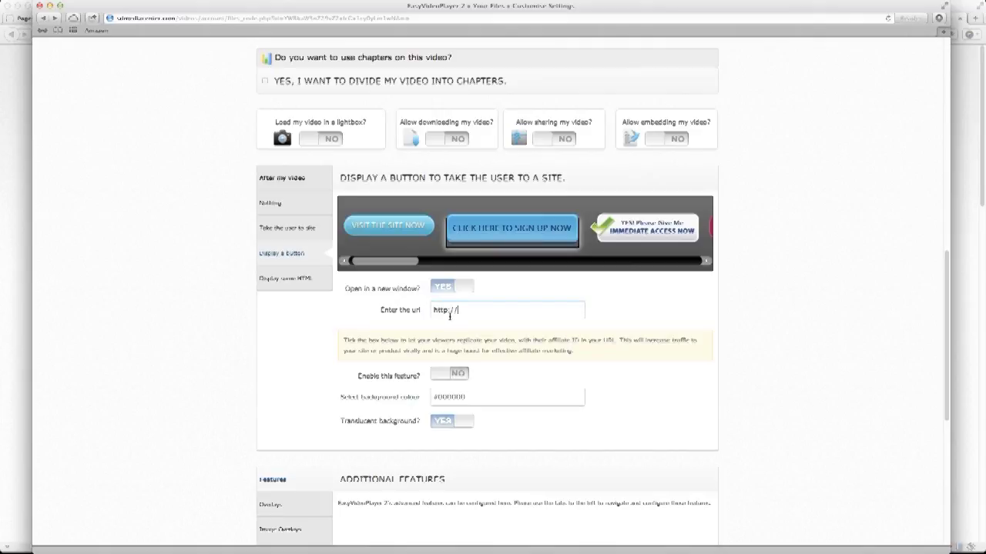
{"action": "type", "text": "lmsuccesscenter.com"}
{"action": "left_click", "coordinate": [469, 378]}
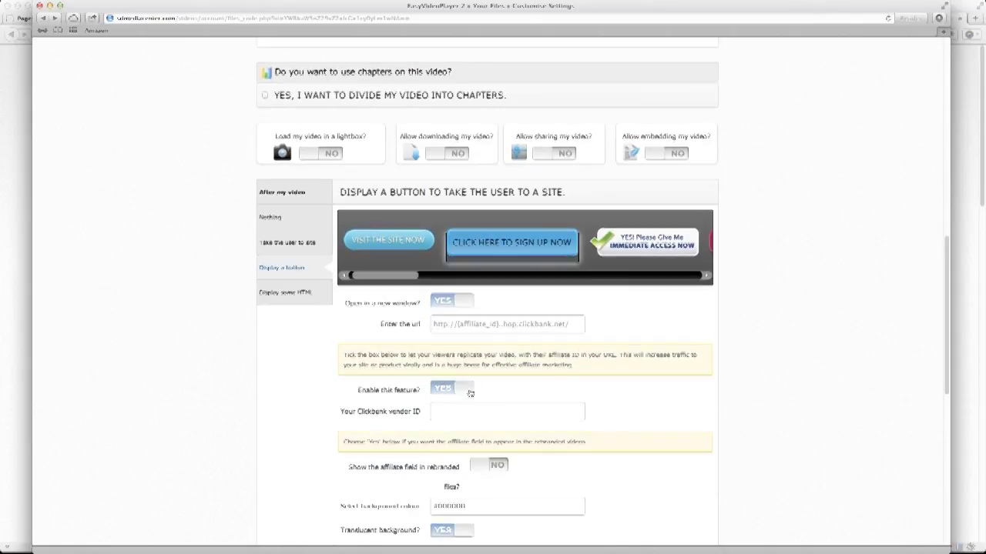
{"action": "left_click", "coordinate": [437, 377]}
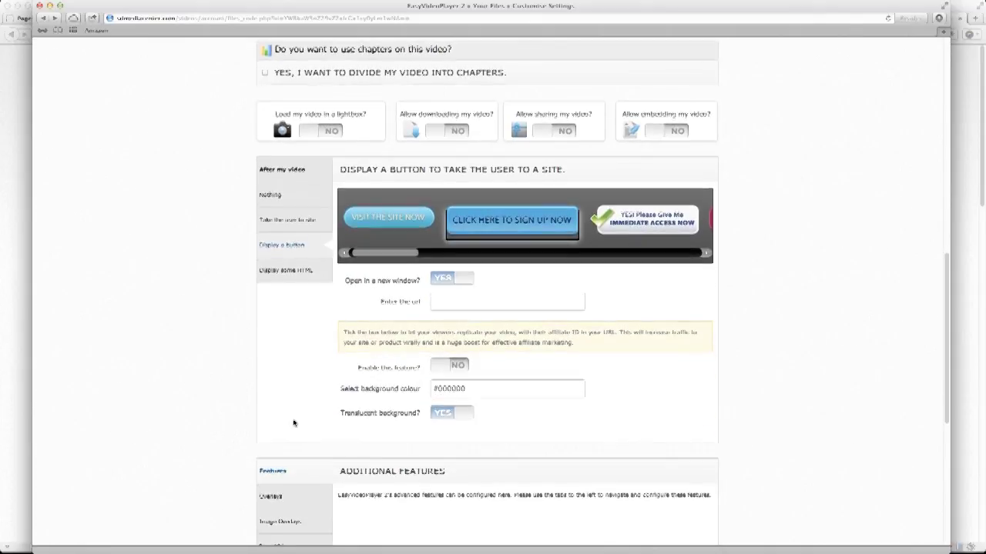
{"action": "scroll", "coordinate": [293, 422], "scroll_direction": "down", "scroll_amount": 1}
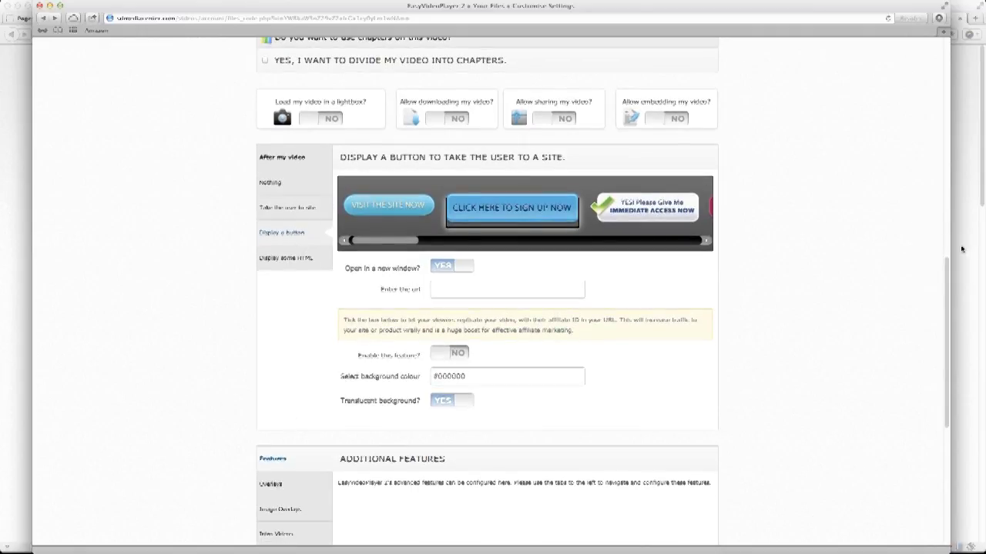
{"action": "left_click_drag", "start_coordinate": [947, 275], "coordinate": [934, 480]}
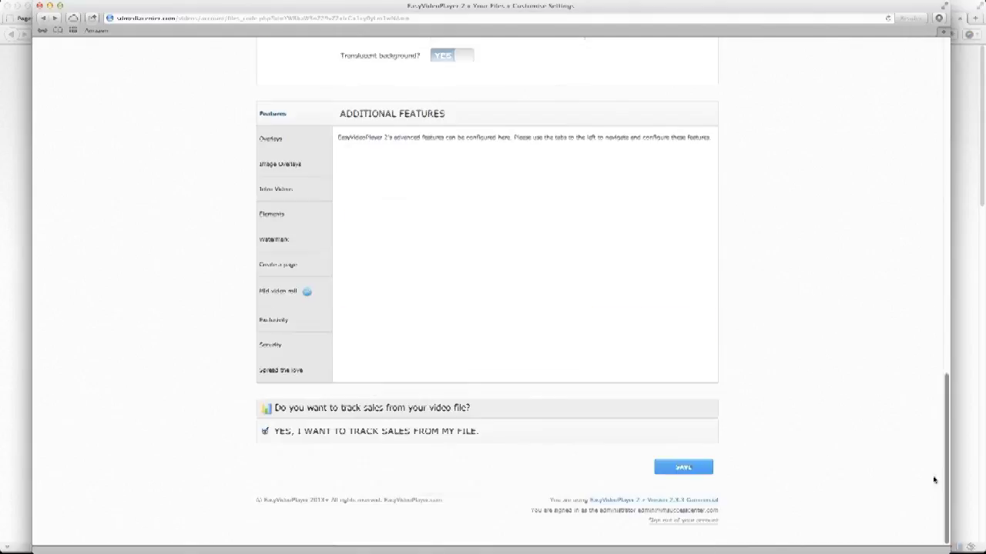
{"action": "left_click", "coordinate": [684, 468]}
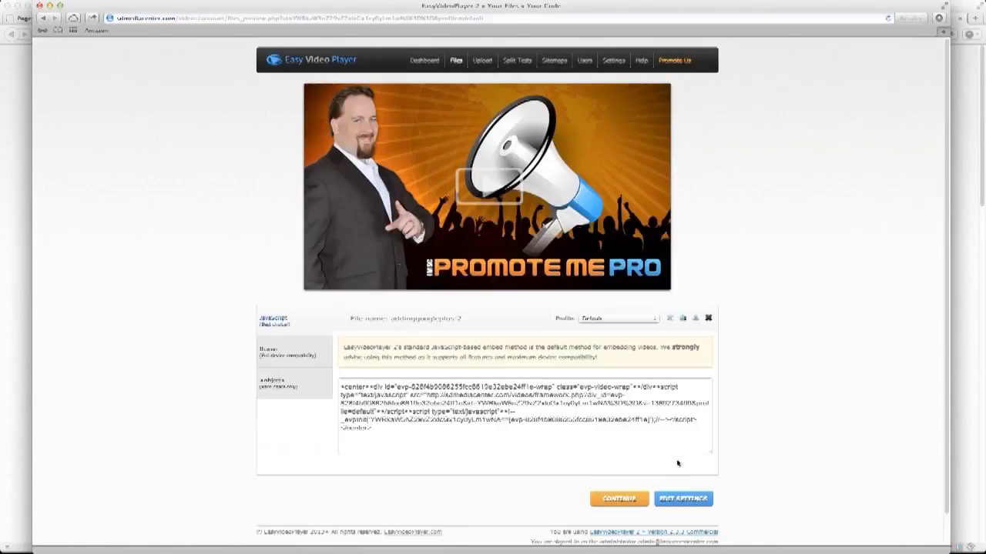
Return to the video's settings and turn on sales tracking.
{"action": "left_click", "coordinate": [435, 412]}
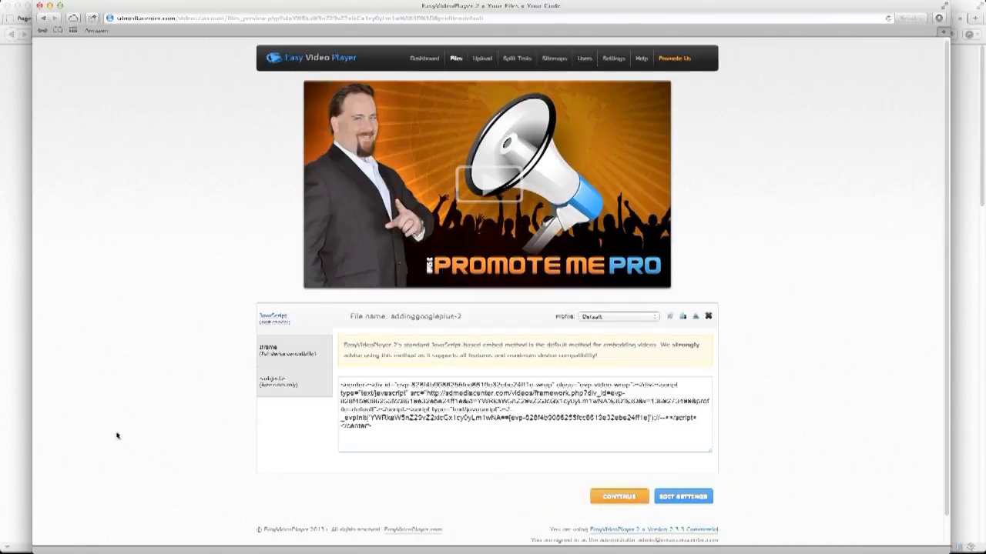
{"action": "scroll", "coordinate": [116, 434], "scroll_direction": "down", "scroll_amount": 1}
{"action": "left_click", "coordinate": [46, 19]}
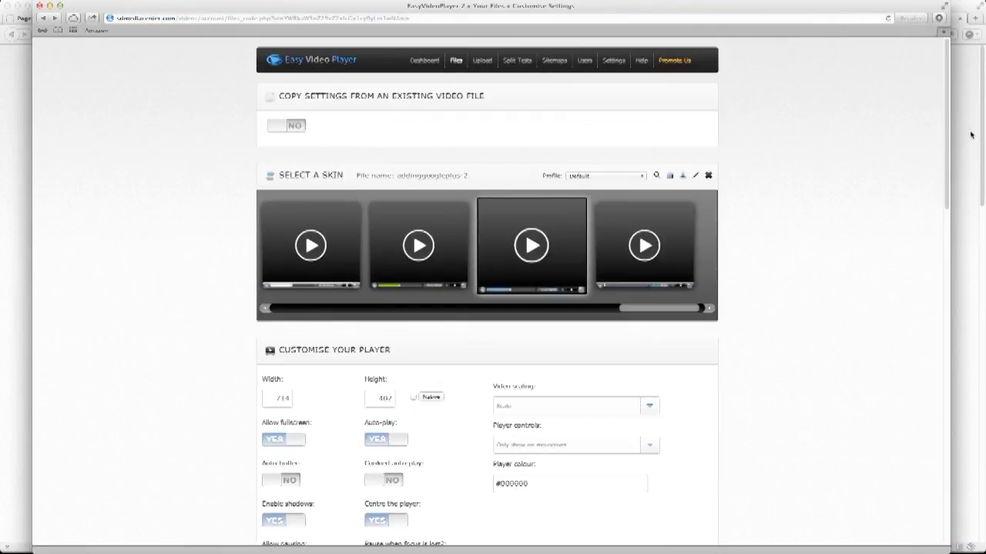
{"action": "left_click_drag", "start_coordinate": [946, 137], "coordinate": [927, 508]}
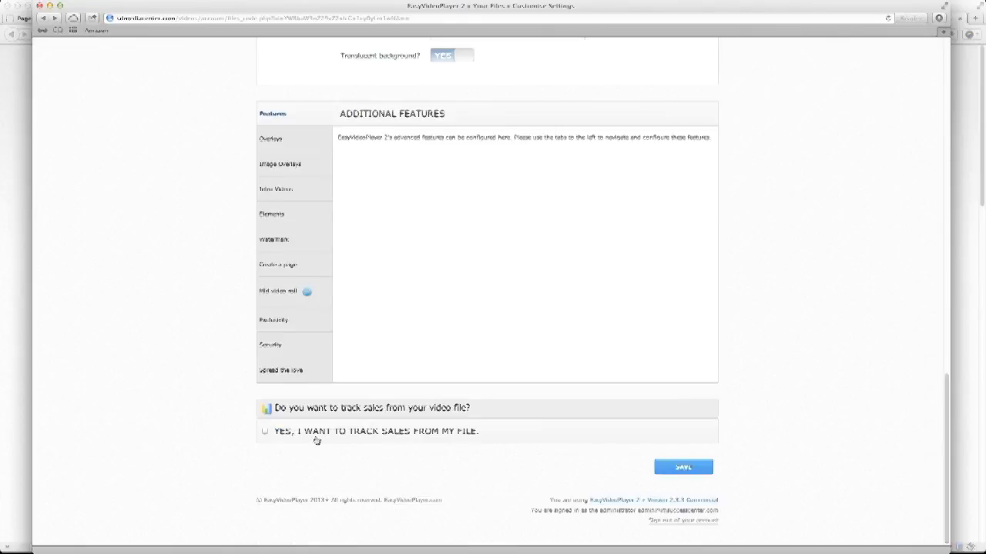
{"action": "left_click", "coordinate": [264, 432]}
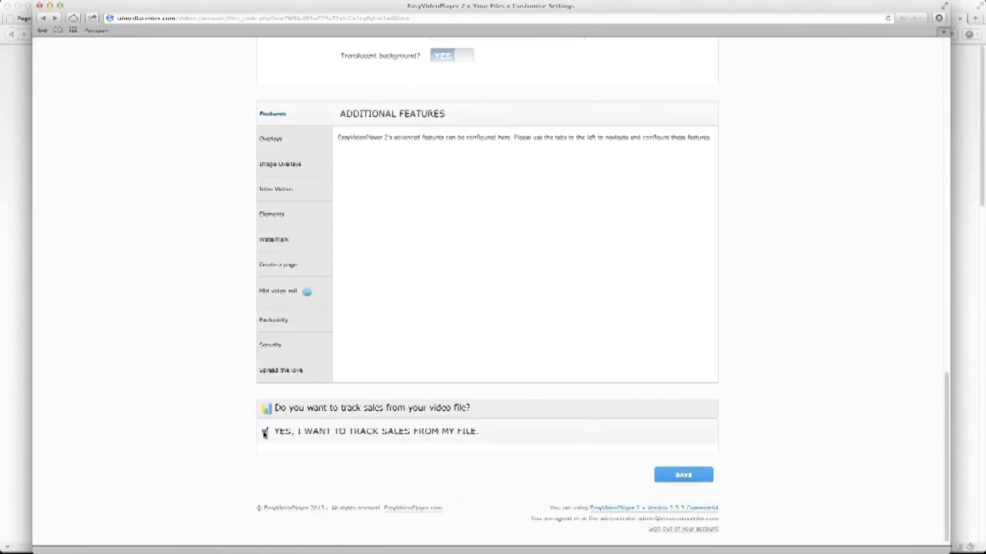
{"action": "left_click", "coordinate": [264, 433]}
Enter Inner Circle as the tracked product with price 47.
{"action": "scroll", "coordinate": [196, 465], "scroll_direction": "down", "scroll_amount": 2}
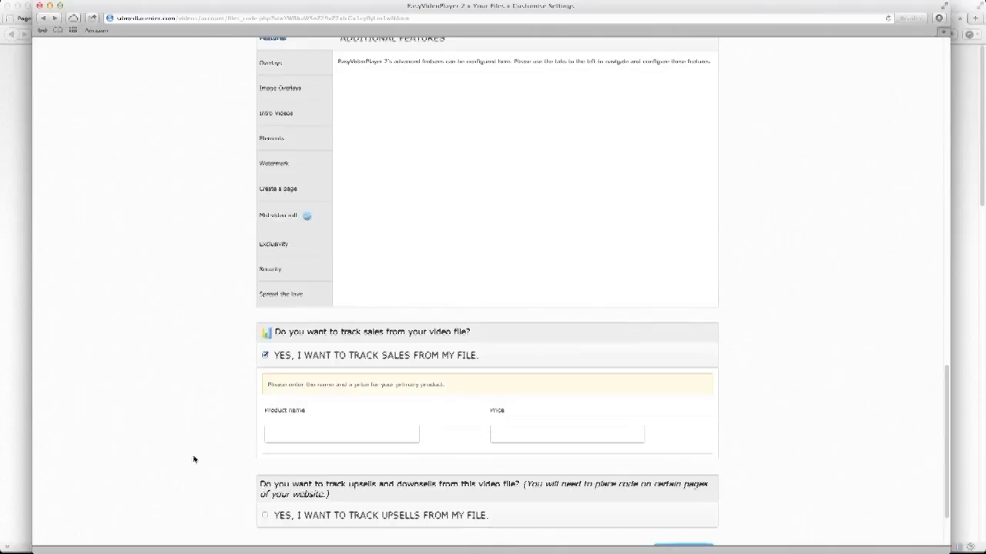
{"action": "left_click", "coordinate": [319, 435]}
{"action": "scroll", "coordinate": [253, 447], "scroll_direction": "down", "scroll_amount": 2}
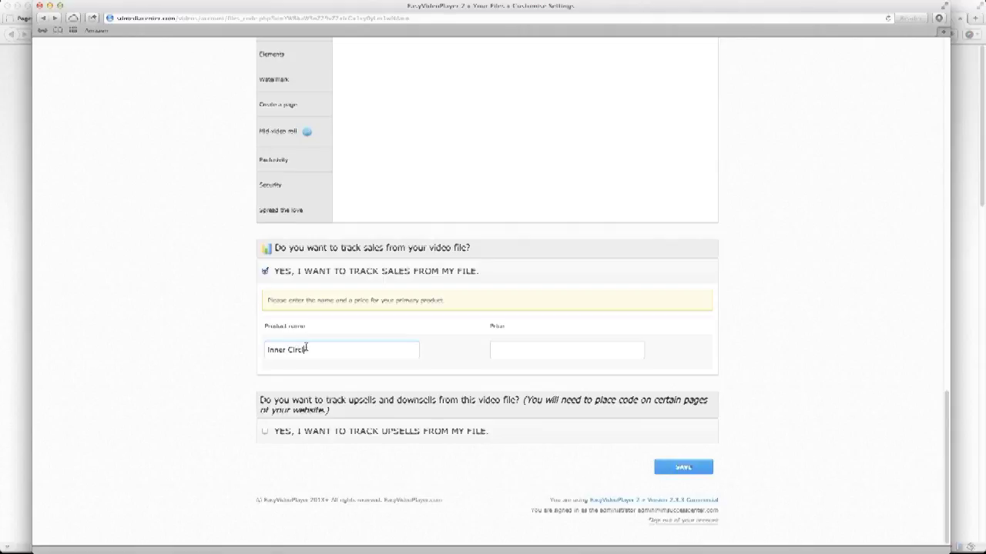
{"action": "key", "text": "Tab"}
Turn on upsell tracking and add Elite Program at 97.
{"action": "left_click", "coordinate": [265, 432]}
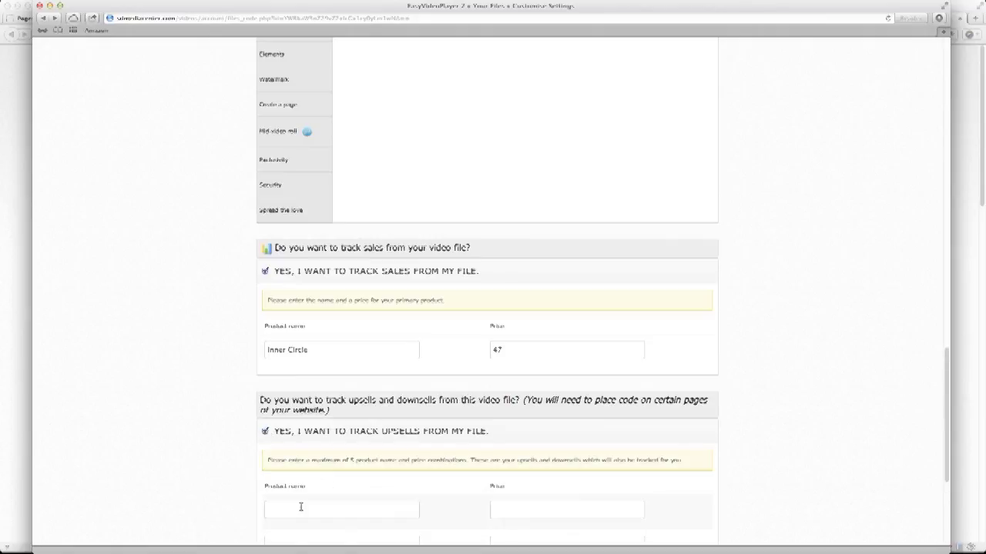
{"action": "scroll", "coordinate": [328, 506], "scroll_direction": "down", "scroll_amount": 3}
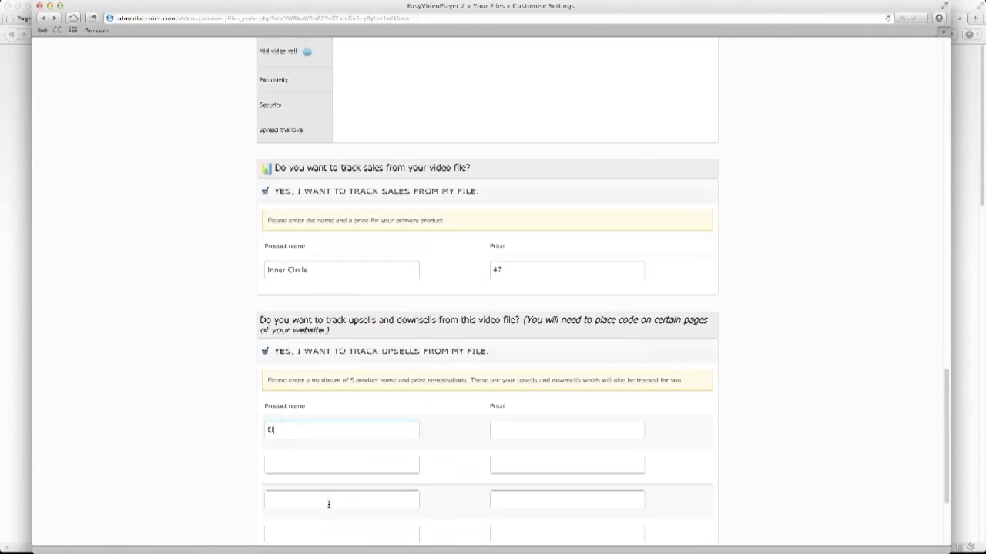
{"action": "key", "text": "Tab"}
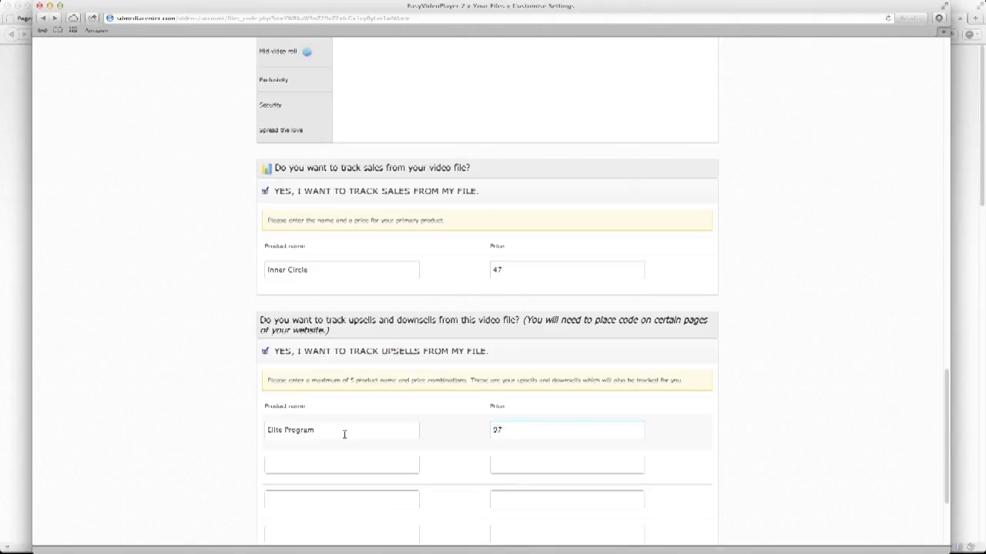
{"action": "scroll", "coordinate": [352, 407], "scroll_direction": "down", "scroll_amount": 6}
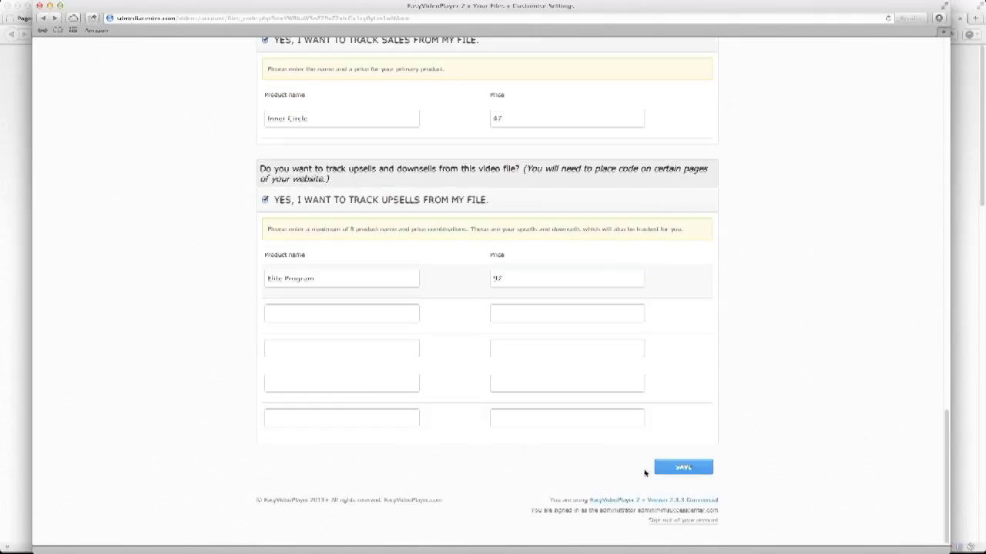
Save the tracking settings and review the Inner Circle and Elite Program conversion codes.
{"action": "left_click", "coordinate": [683, 467]}
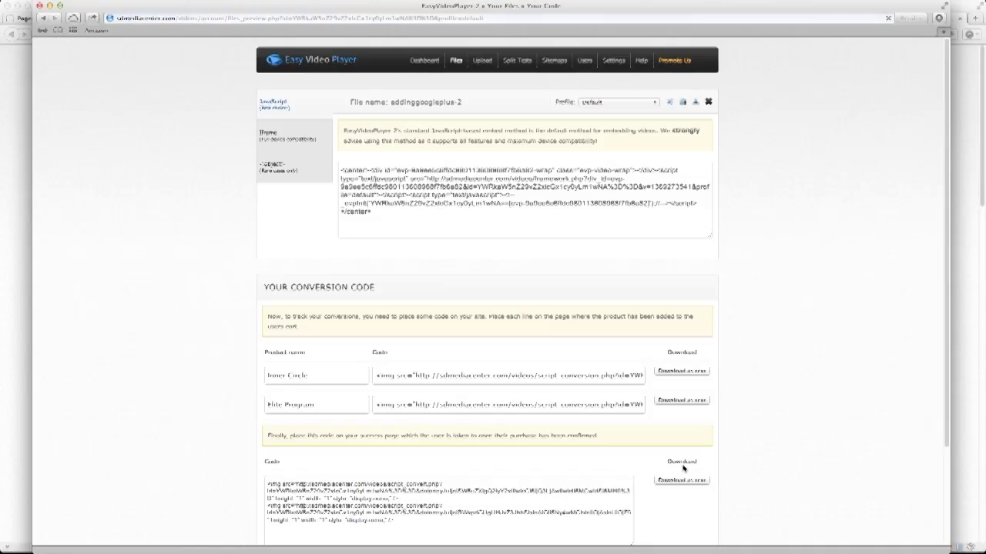
{"action": "scroll", "coordinate": [199, 432], "scroll_direction": "down", "scroll_amount": 5}
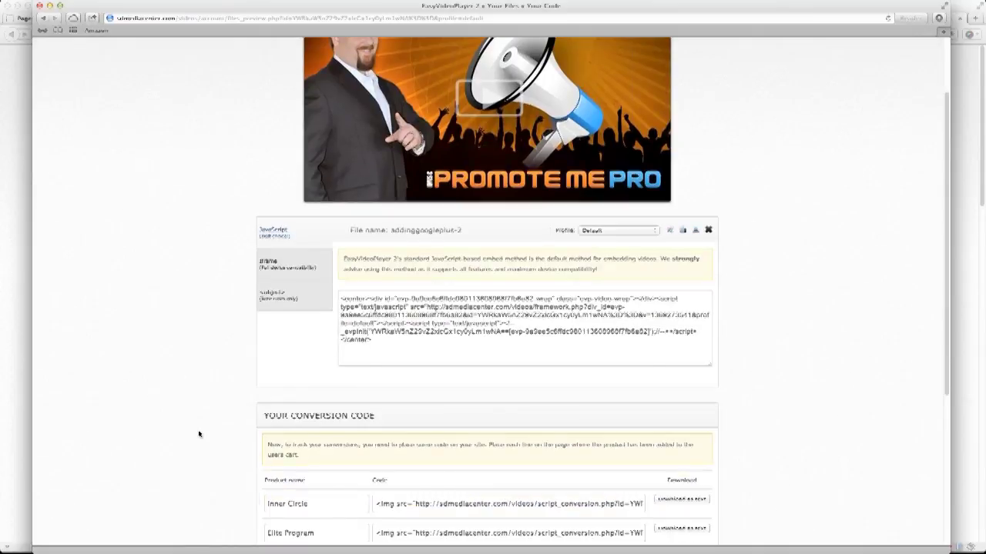
{"action": "left_click_drag", "start_coordinate": [574, 277], "coordinate": [661, 280]}
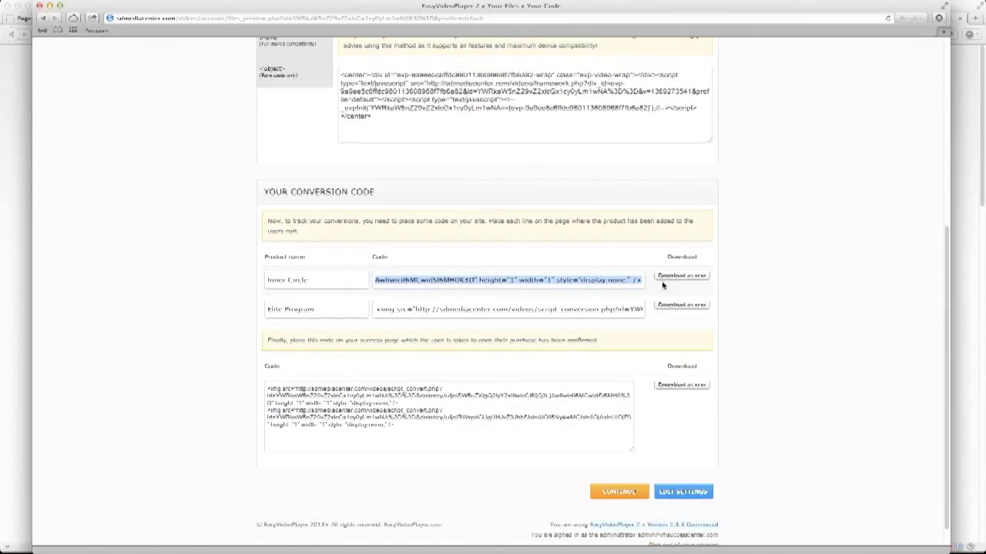
{"action": "left_click", "coordinate": [746, 299]}
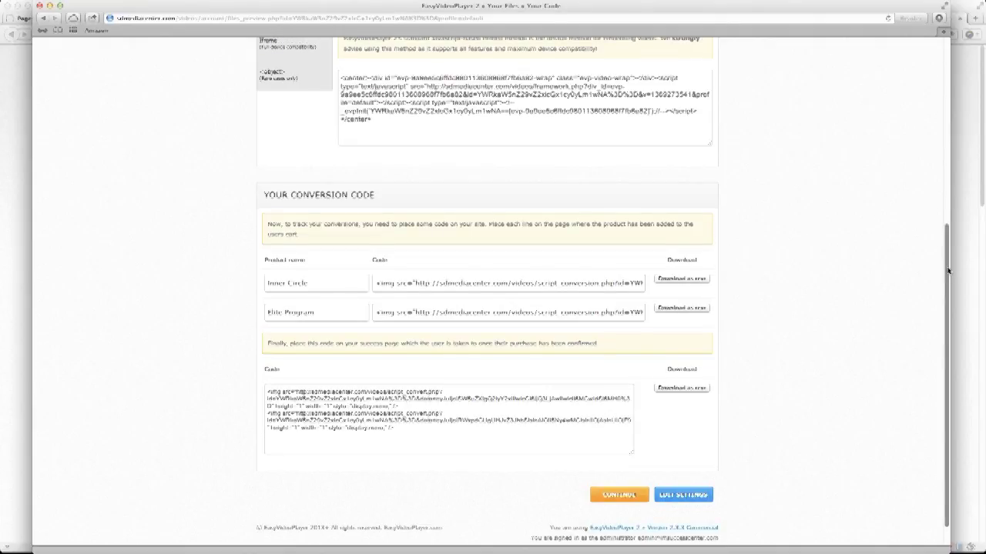
{"action": "left_click_drag", "start_coordinate": [947, 277], "coordinate": [947, 118]}
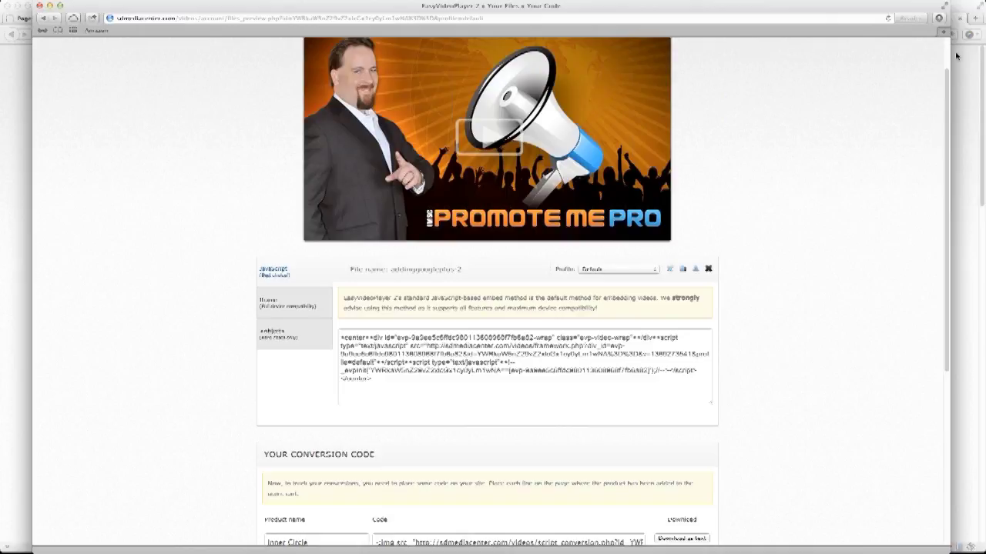
{"action": "scroll", "coordinate": [952, 57], "scroll_direction": "up", "scroll_amount": 2}
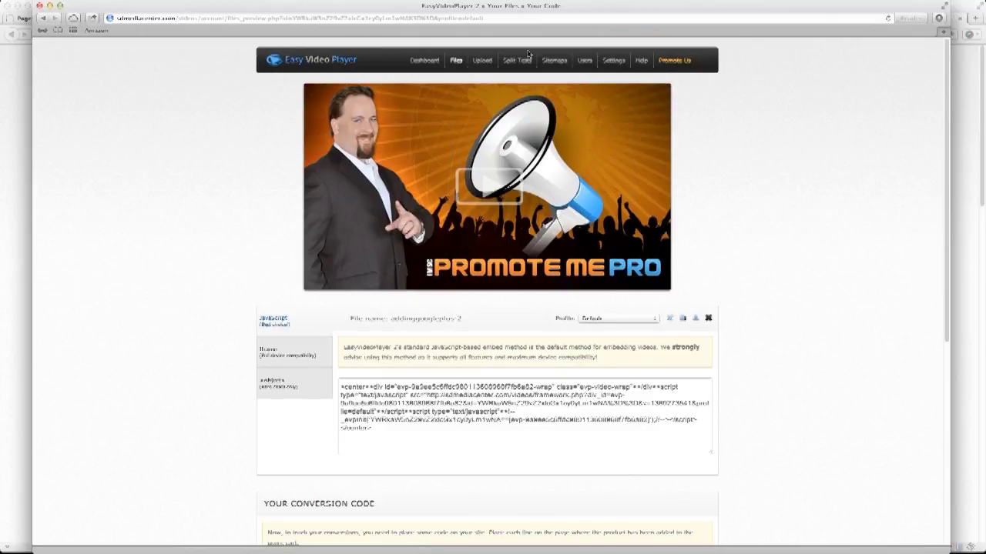
Go to Split Tests and create a new split test.
{"action": "left_click", "coordinate": [527, 58]}
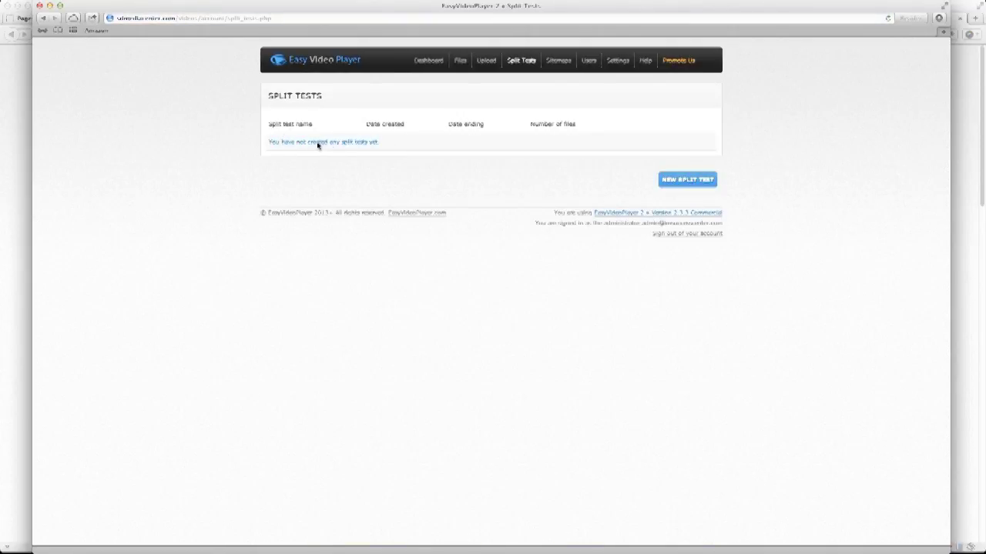
{"action": "left_click", "coordinate": [693, 184]}
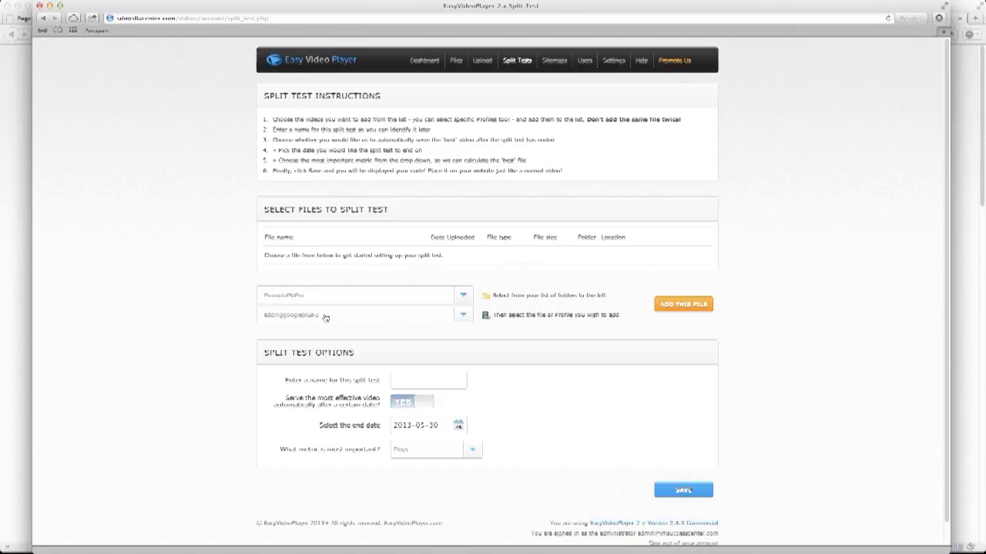
Add addinggoogleplus-2, pmp-membershipdemo1-1 and socialposts-1 to the split test.
{"action": "left_click", "coordinate": [675, 308]}
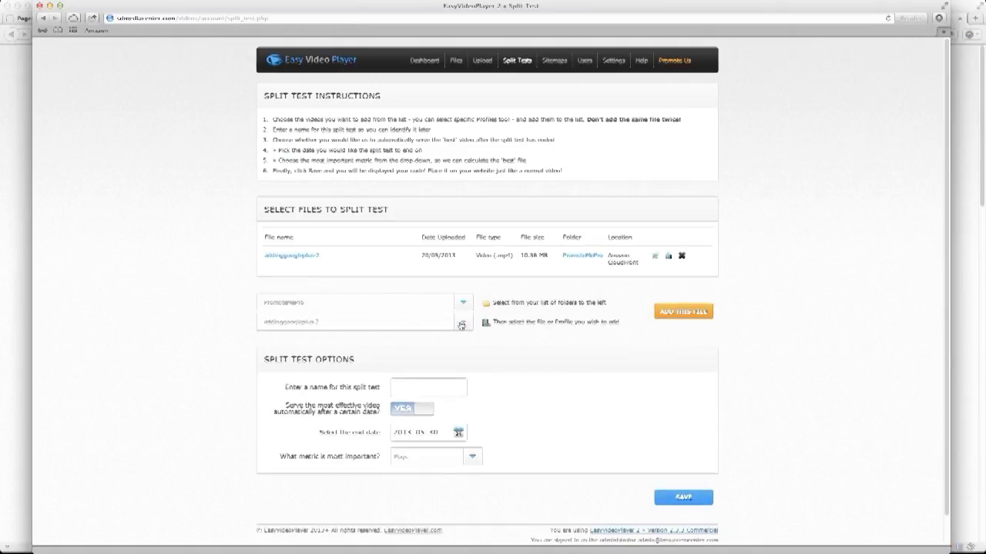
{"action": "left_click", "coordinate": [461, 325]}
{"action": "left_click", "coordinate": [318, 349]}
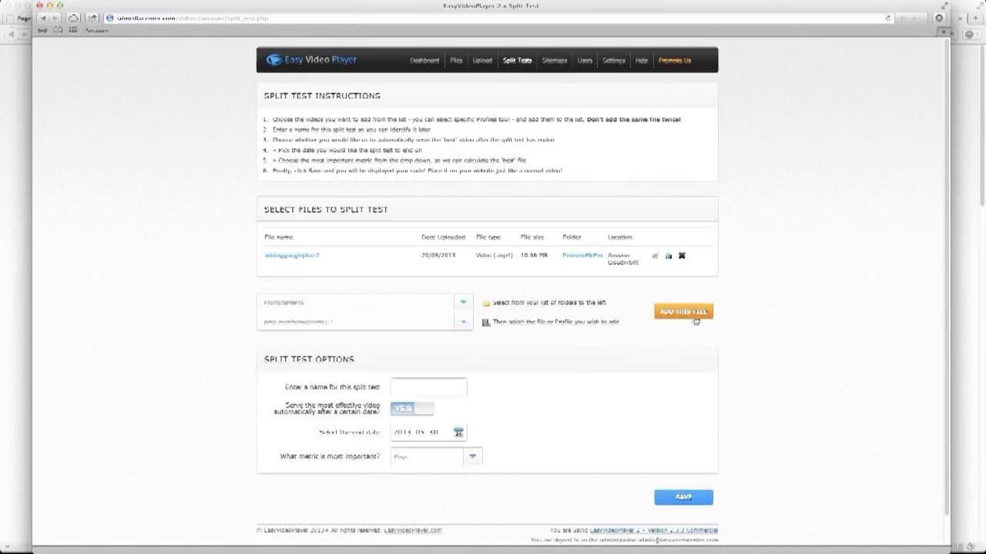
{"action": "left_click", "coordinate": [695, 319]}
{"action": "left_click", "coordinate": [462, 347]}
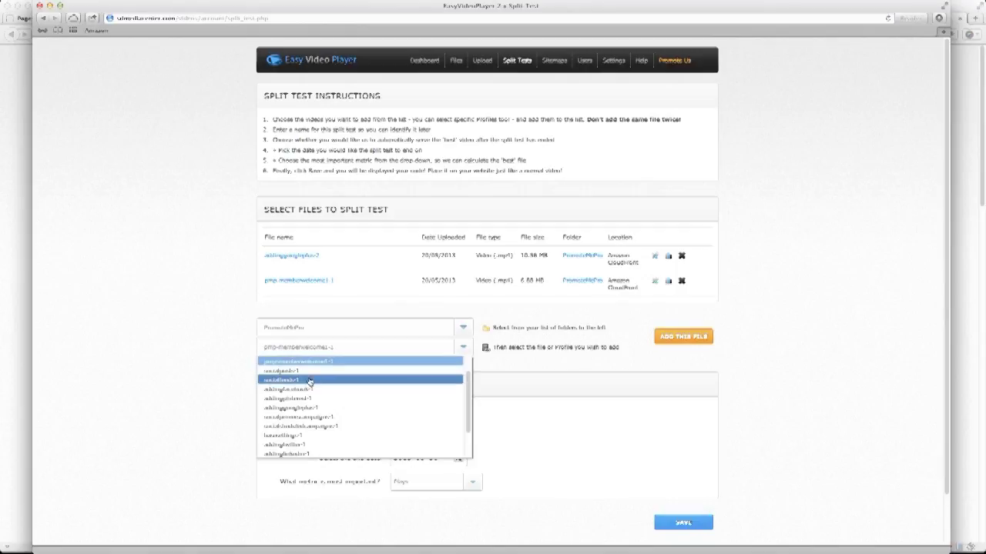
{"action": "left_click", "coordinate": [304, 370]}
{"action": "left_click", "coordinate": [684, 339]}
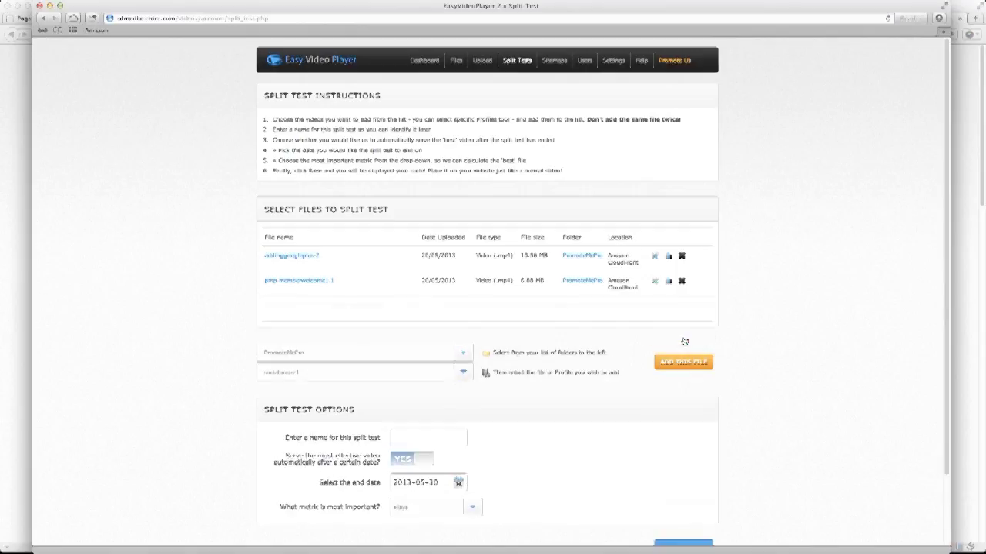
{"action": "scroll", "coordinate": [673, 366], "scroll_direction": "down", "scroll_amount": 3}
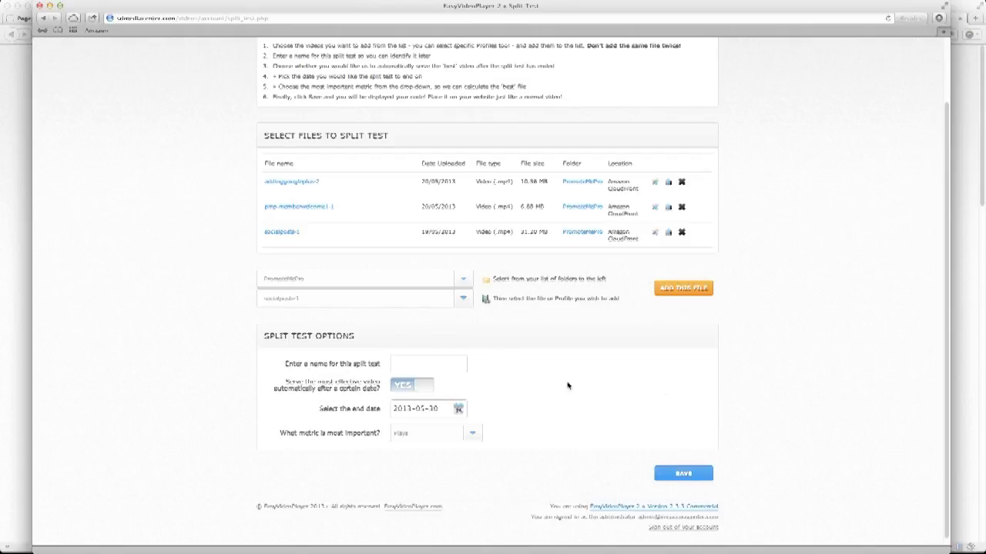
Enter 'IMSC Inner Circle Test' as the split test name.
{"action": "left_click", "coordinate": [456, 361]}
{"action": "type", "text": "IMSC Inner Circle Test"}
{"action": "left_click_drag", "start_coordinate": [283, 382], "coordinate": [374, 386]}
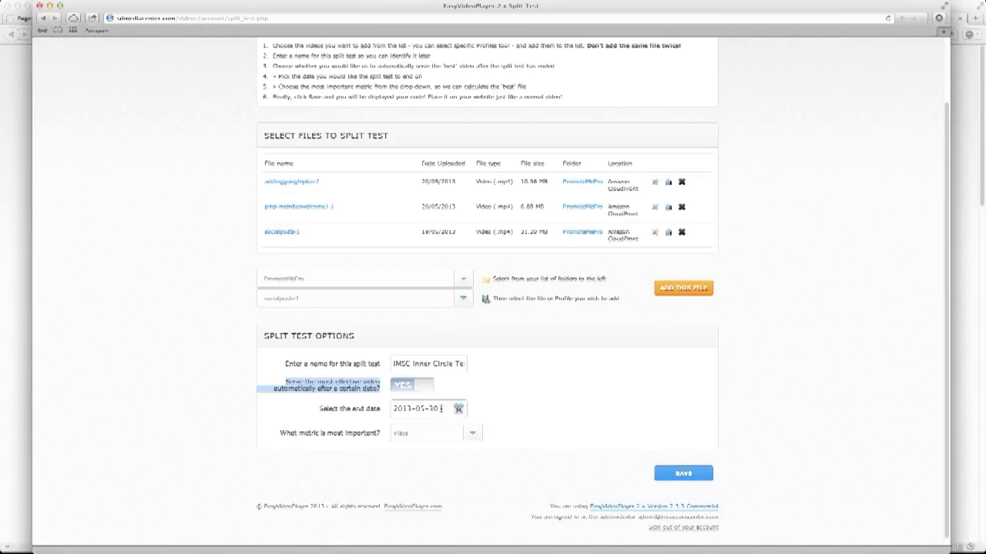
{"action": "left_click", "coordinate": [305, 450]}
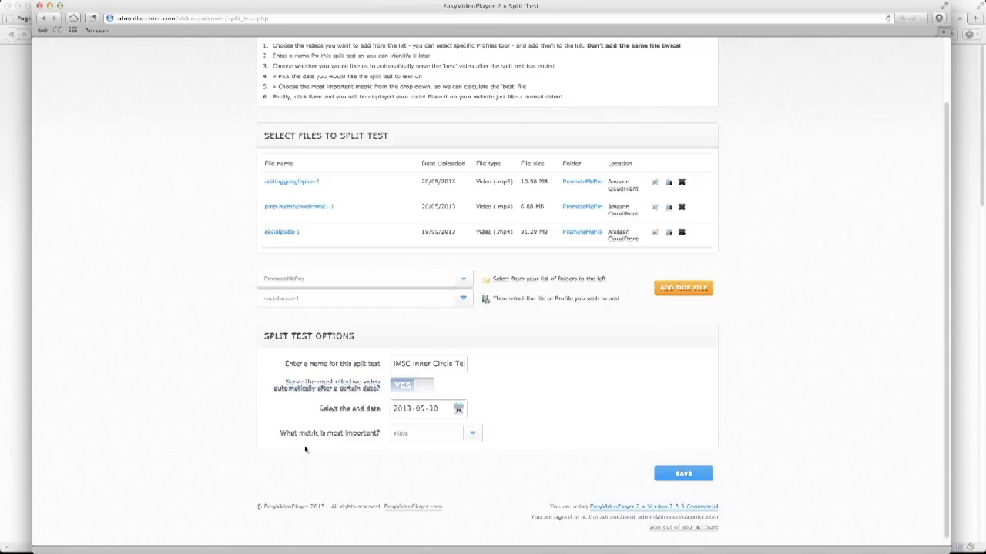
{"action": "left_click", "coordinate": [473, 436]}
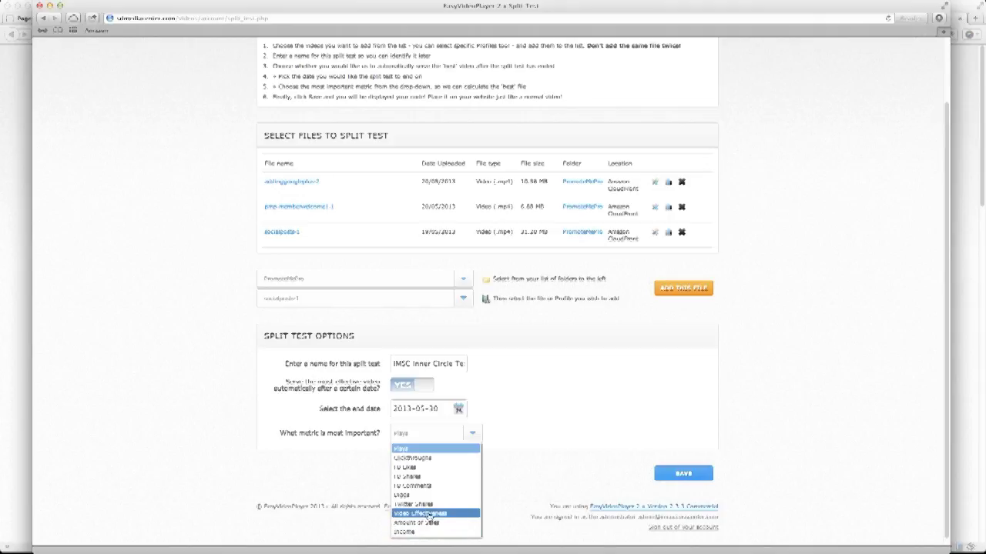
{"action": "left_click", "coordinate": [505, 483]}
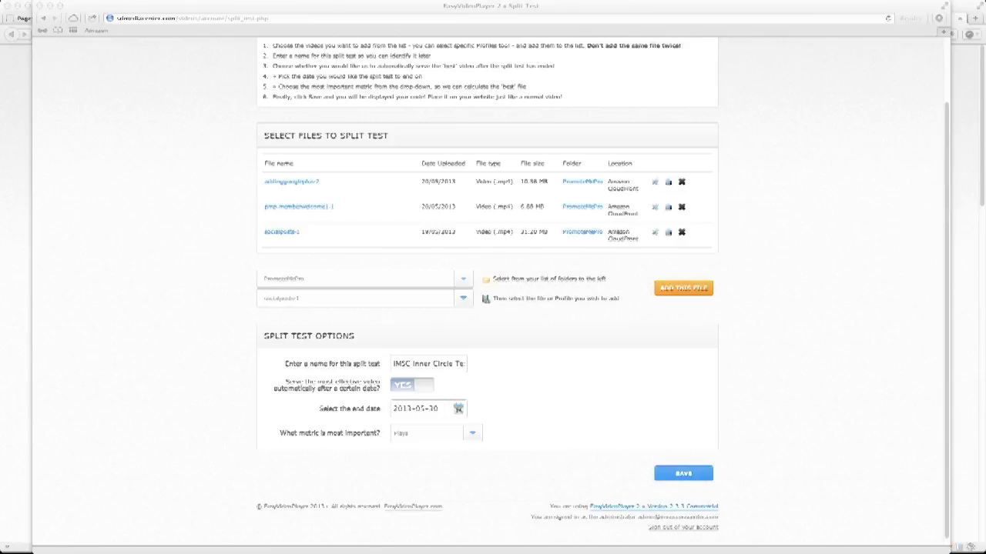
Close the Firefox split test windows through Mission Control to reach the editor's blank document.
{"action": "key", "text": "ctrl+Up"}
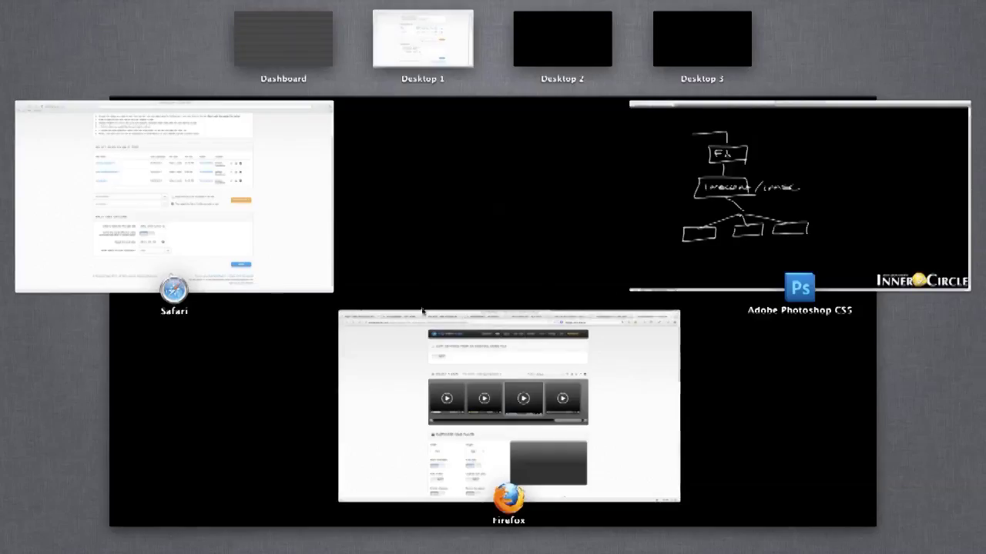
{"action": "left_click", "coordinate": [583, 316]}
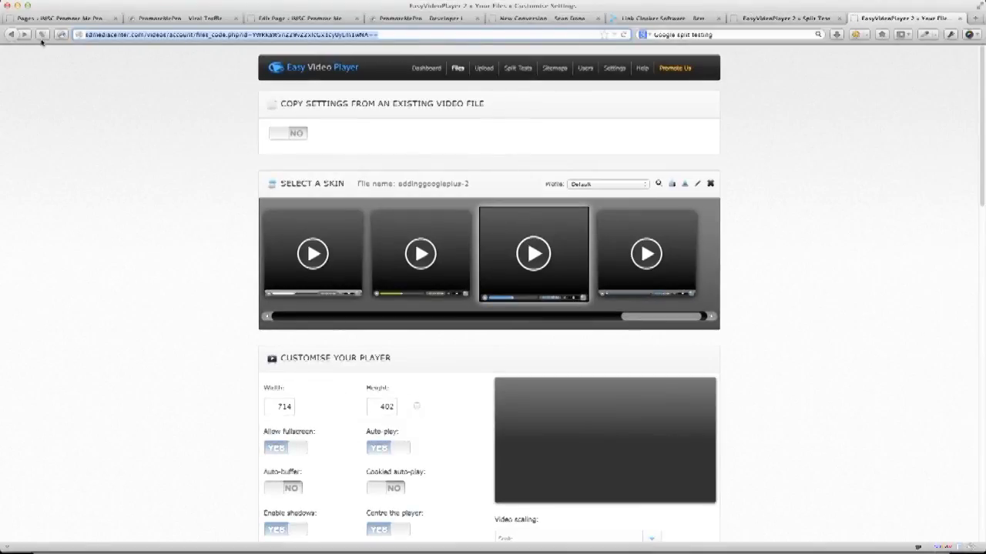
{"action": "left_click", "coordinate": [7, 6]}
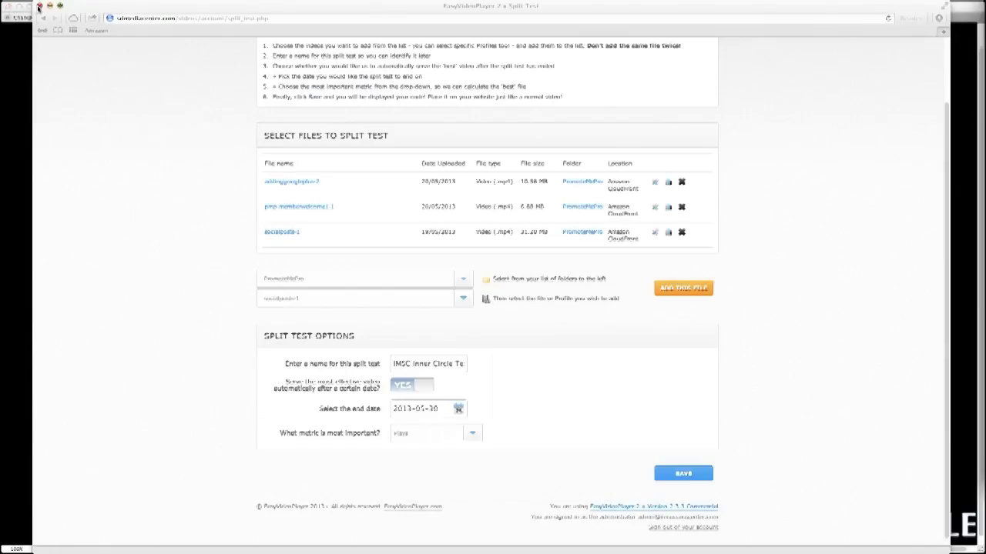
{"action": "left_click", "coordinate": [38, 6]}
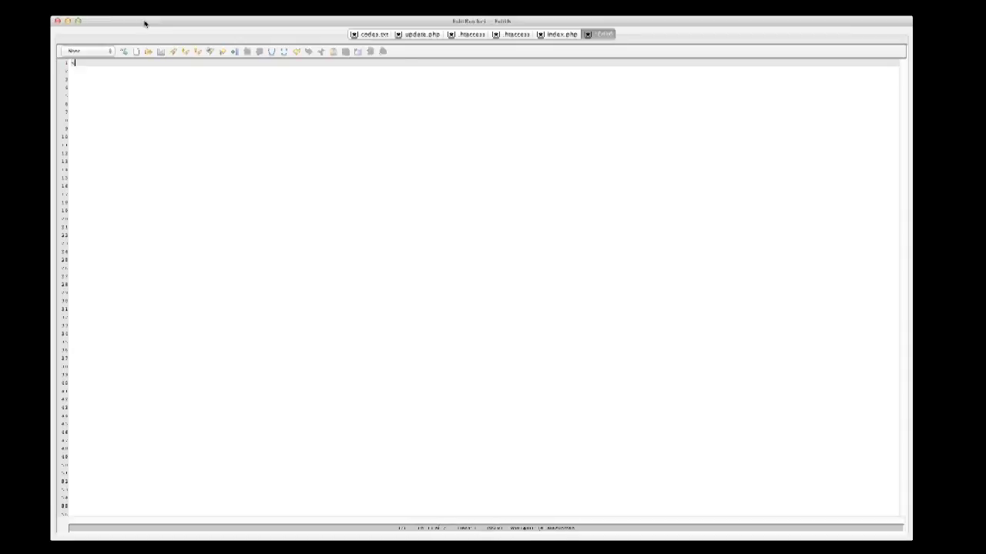
{"action": "type", "text": "<?php"}
{"action": "key", "text": "Return"}
{"action": "key", "text": "Return"}
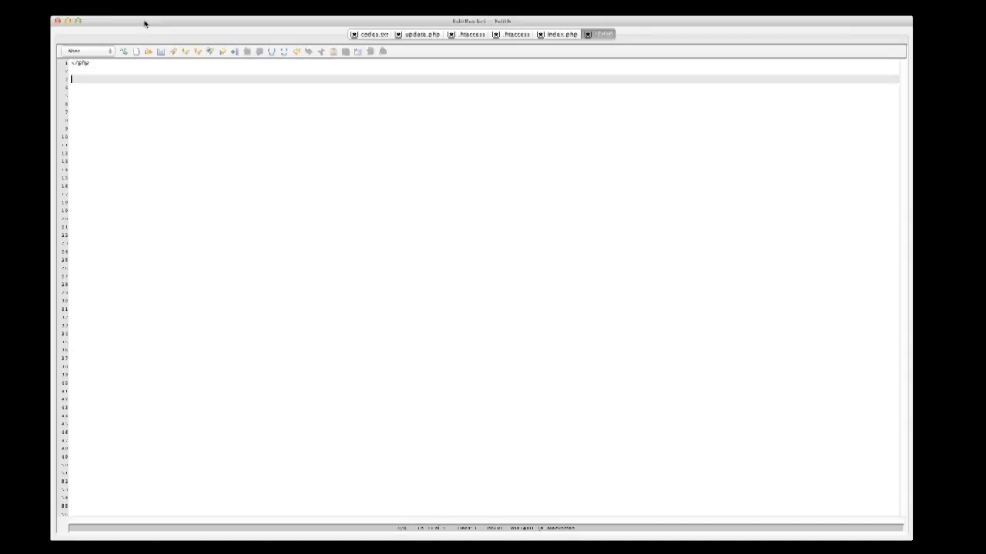
{"action": "type", "text": "$links_"}
{"action": "type", "text": "array("}
{"action": "key", "text": "Return"}
{"action": "key", "text": "Return"}
{"action": "key", "text": "Return"}
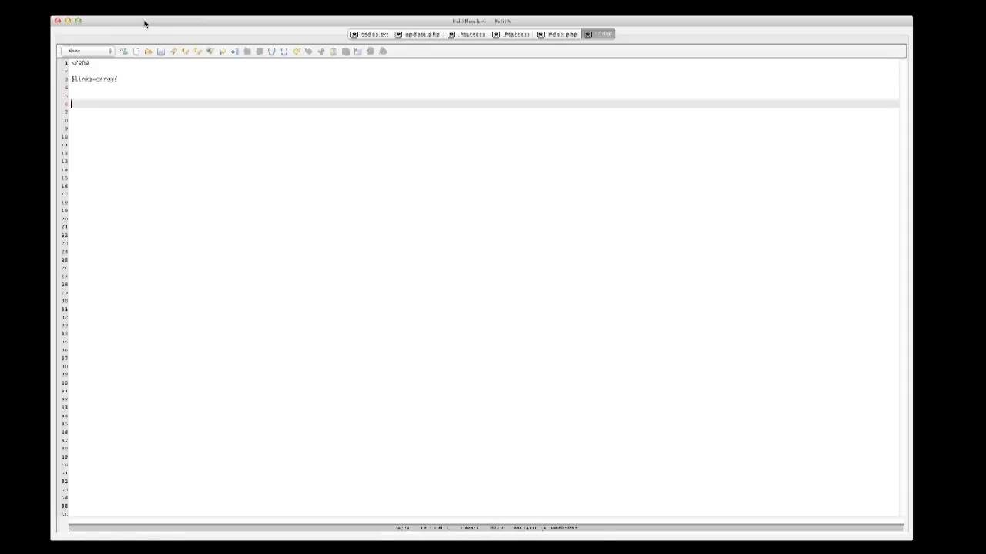
{"action": "type", "text": ");"}
{"action": "key", "text": "Return"}
{"action": "key", "text": "Return"}
{"action": "key", "text": "Up"}
{"action": "key", "text": "Up"}
{"action": "key", "text": "Up"}
{"action": "key", "text": "Up"}
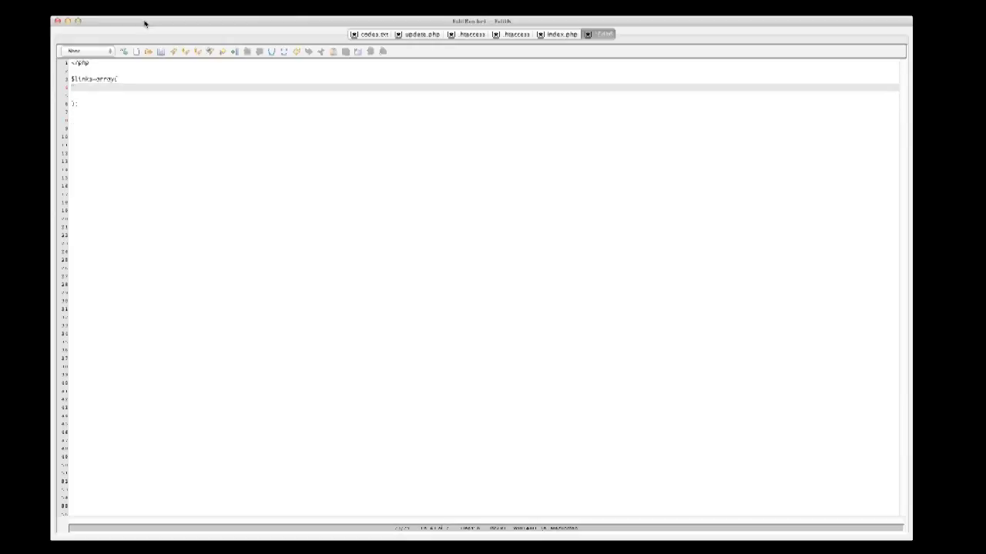
{"action": "type", "text": "'http://sites"}
{"action": "type", "text": ".com',"}
{"action": "key", "text": "Return"}
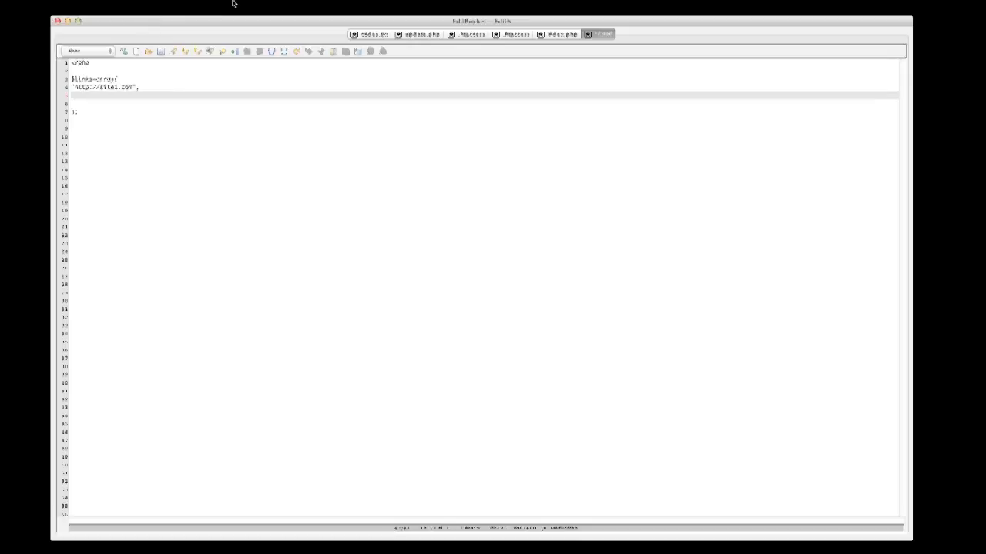
Duplicate the site1.com link line four times and remove the extra blank line.
{"action": "left_click_drag", "start_coordinate": [141, 87], "coordinate": [36, 85]}
{"action": "key", "text": "super+c"}
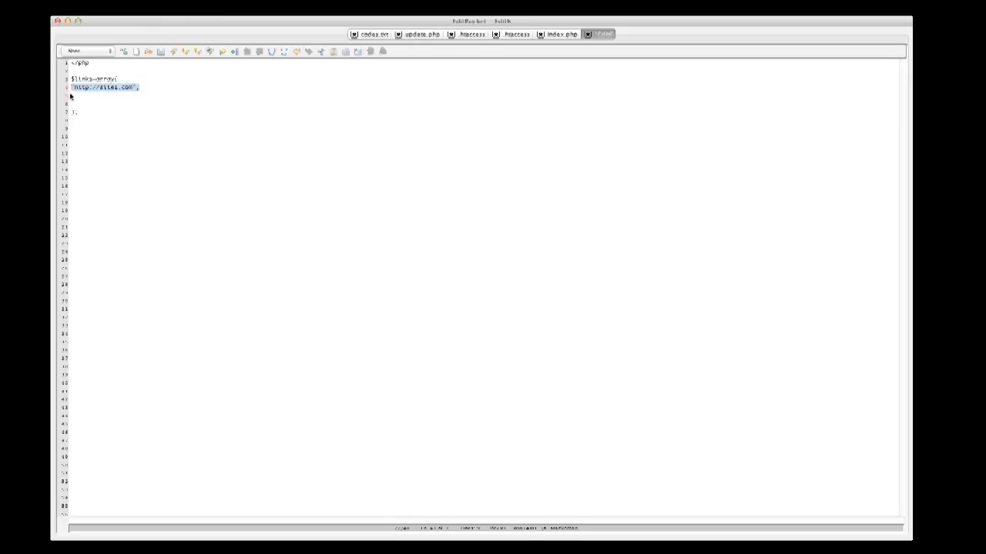
{"action": "left_click", "coordinate": [71, 95]}
{"action": "key", "text": "super+v"}
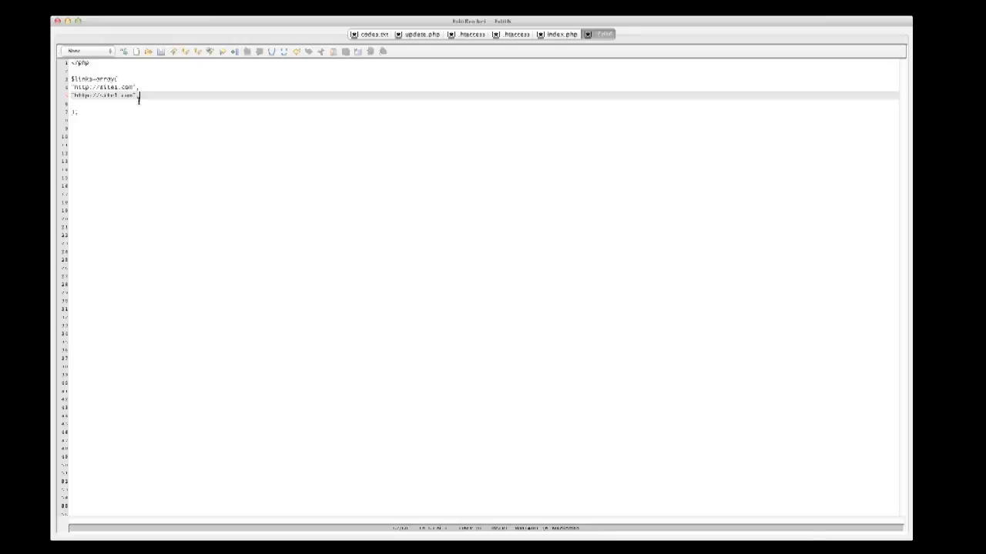
{"action": "key", "text": "Return"}
{"action": "key", "text": "ctrl+v"}
{"action": "key", "text": "Return"}
{"action": "key", "text": "ctrl+v"}
{"action": "key", "text": "Return"}
{"action": "key", "text": "ctrl+v"}
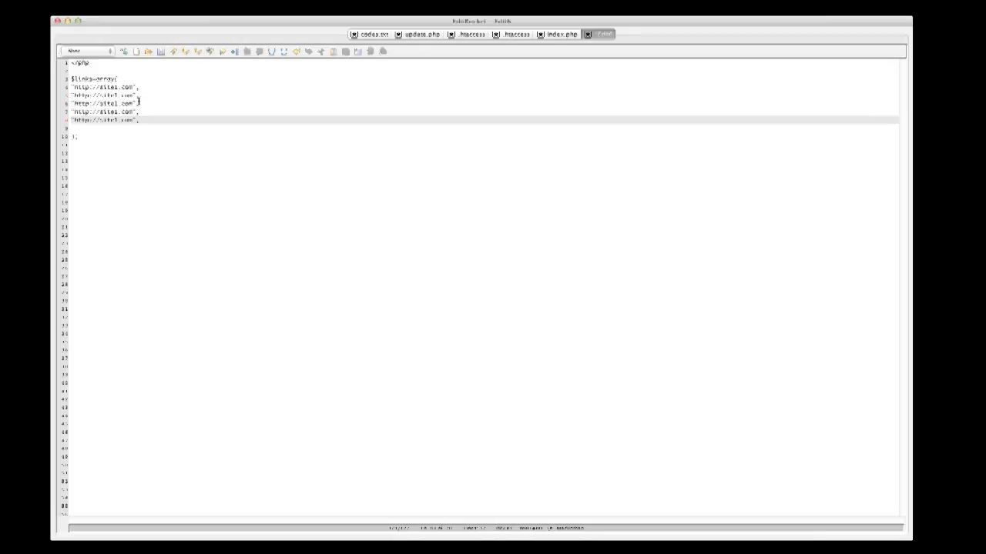
{"action": "key", "text": "Down"}
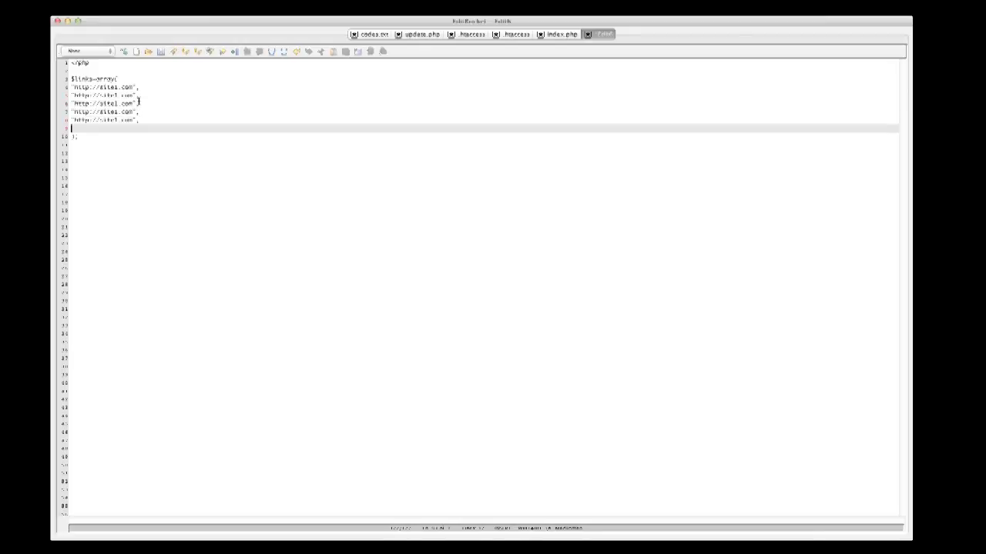
{"action": "key", "text": "BackSpace"}
{"action": "key", "text": "Up"}
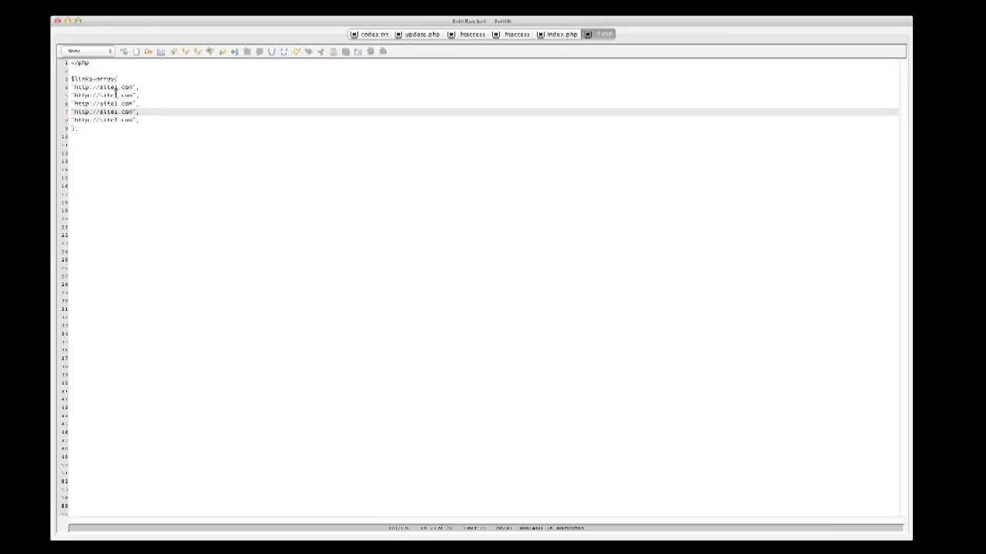
Change the copied links' digits to make site2.com, site3.com, site4.com and site5.com.
{"action": "left_click", "coordinate": [117, 95]}
{"action": "key", "text": "BackSpace"}
{"action": "type", "text": "2"}
{"action": "left_click", "coordinate": [116, 104]}
{"action": "key", "text": "BackSpace"}
{"action": "type", "text": "3"}
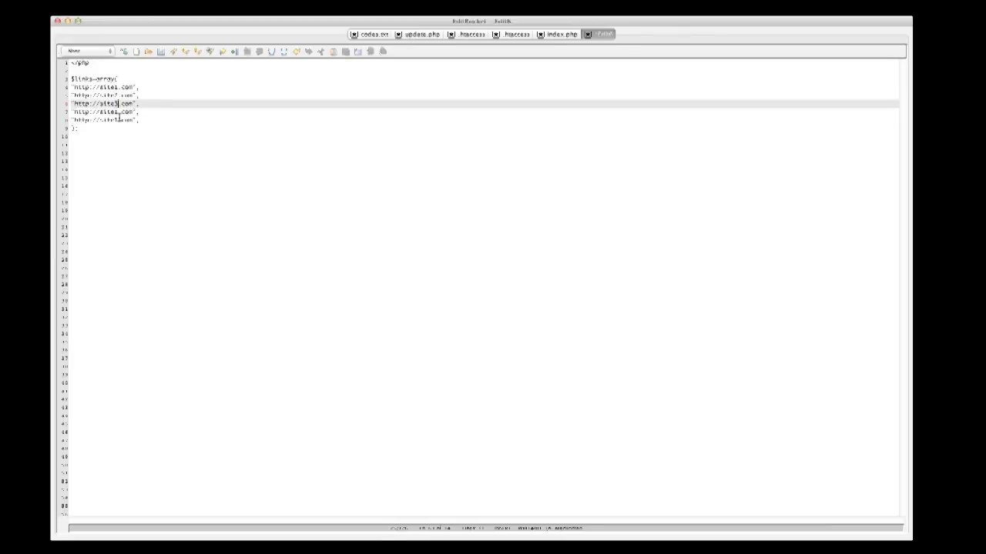
{"action": "left_click", "coordinate": [116, 112]}
{"action": "key", "text": "BackSpace"}
{"action": "type", "text": "4"}
{"action": "left_click", "coordinate": [116, 120]}
{"action": "key", "text": "BackSpace"}
{"action": "type", "text": "5"}
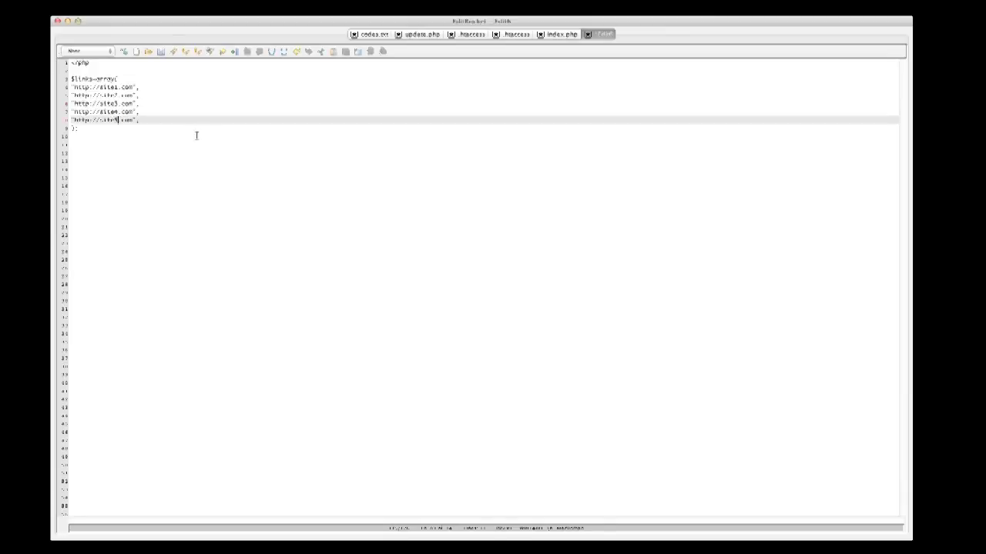
{"action": "left_click", "coordinate": [94, 129]}
Add shuffle($links); and an array_pop($links) line below the array.
{"action": "key", "text": "Return"}
{"action": "key", "text": "Return"}
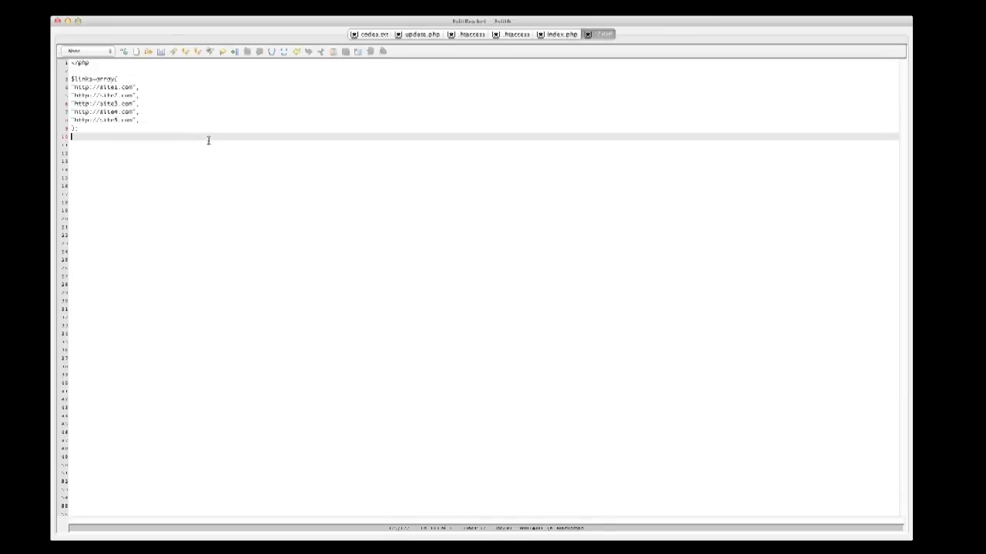
{"action": "type", "text": "$"}
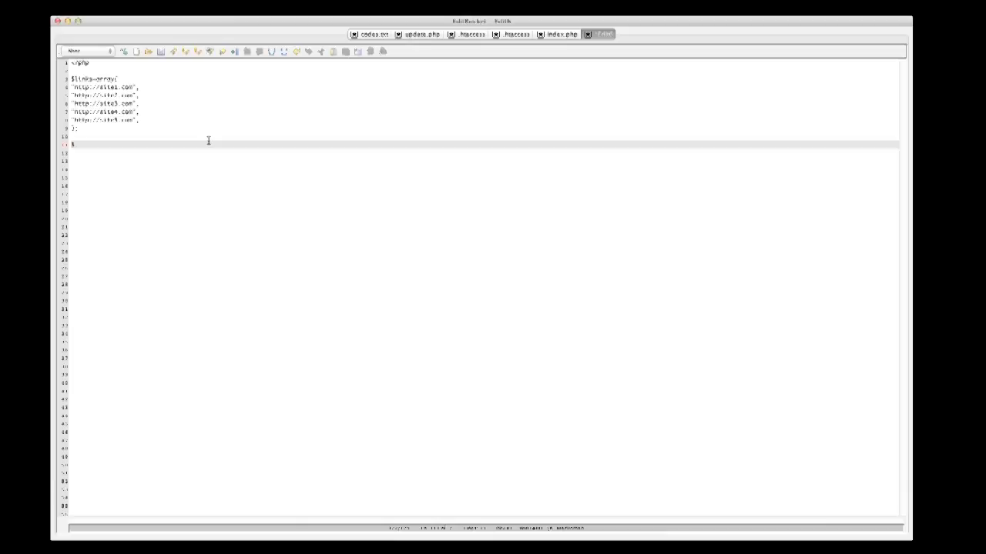
{"action": "type", "text": "shuffle($links);"}
{"action": "key", "text": "Return"}
{"action": "key", "text": "Return"}
{"action": "key", "text": "BackSpace"}
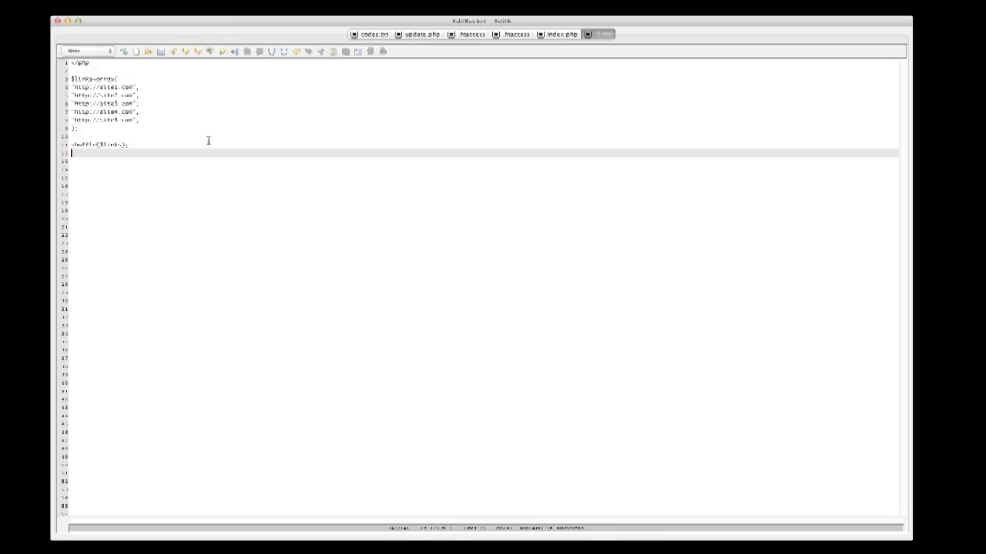
{"action": "type", "text": "$lin"}
{"action": "type", "text": "k"}
{"action": "type", "text": "s"}
{"action": "type", "text": "=array"}
{"action": "type", "text": "_pop($"}
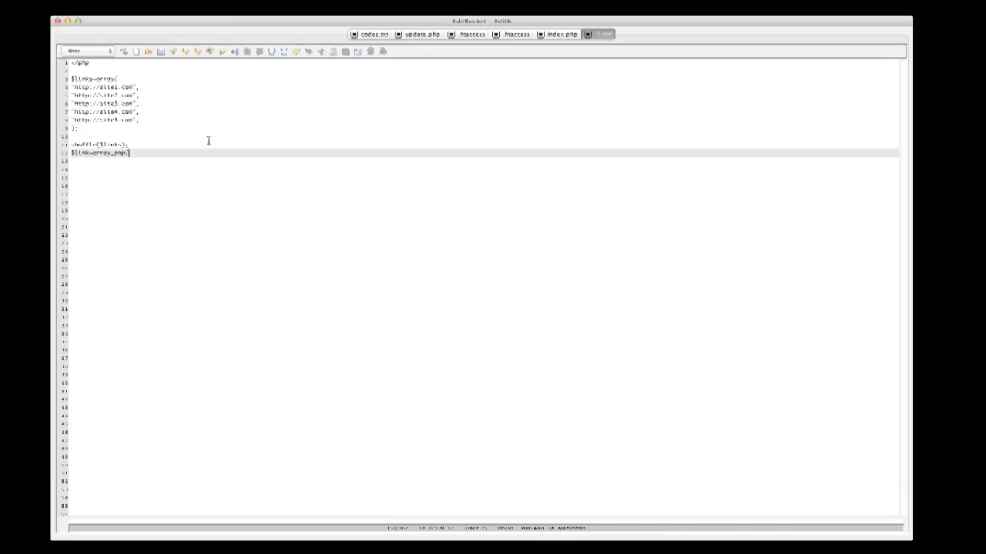
{"action": "type", "text": "links);"}
{"action": "key", "text": "Return"}
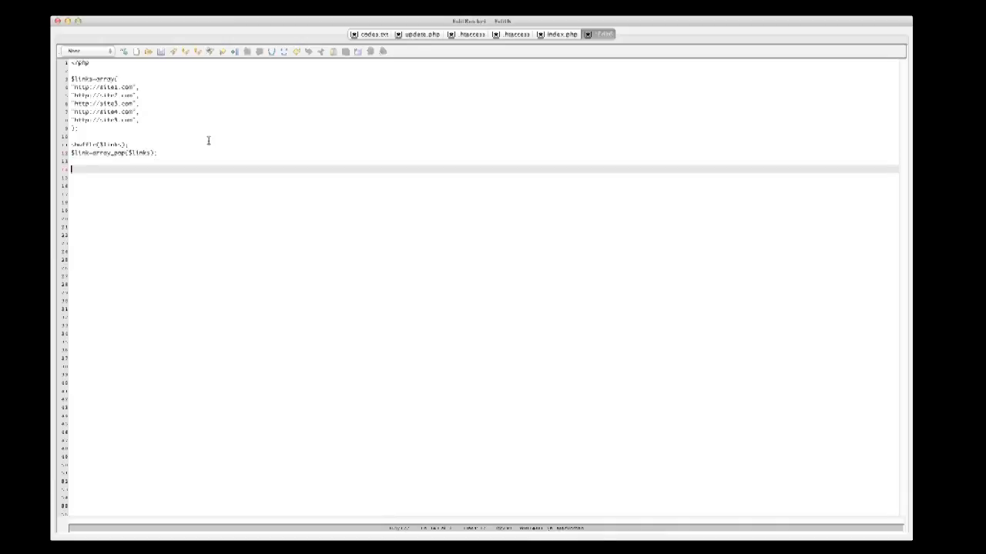
Add the header('Location: '.$link); redirect line and close the PHP block with ?>.
{"action": "key", "text": "Return"}
{"action": "type", "text": "$"}
{"action": "type", "text": "eader"}
{"action": "type", "text": " ('Lo"}
{"action": "type", "text": "cation: $"}
{"action": "type", "text": "link"}
{"action": "key", "text": "Left"}
{"action": "key", "text": "Left"}
{"action": "key", "text": "Left"}
{"action": "key", "text": "Left"}
{"action": "key", "text": "Left"}
{"action": "type", "text": "'."}
{"action": "key", "text": "Left"}
{"action": "key", "text": "Left"}
{"action": "key", "text": "Left"}
{"action": "key", "text": "Left"}
{"action": "key", "text": "Left"}
{"action": "key", "text": "Left"}
{"action": "key", "text": "Left"}
{"action": "key", "text": "Left"}
{"action": "key", "text": "Left"}
{"action": "key", "text": "Left"}
{"action": "type", "text": "'"}
{"action": "key", "text": "Right"}
{"action": "key", "text": "Right"}
{"action": "key", "text": "Right"}
{"action": "key", "text": "Right"}
{"action": "key", "text": "Right"}
{"action": "key", "text": "Right"}
{"action": "key", "text": "Right"}
{"action": "key", "text": "Right"}
{"action": "key", "text": "Right"}
{"action": "key", "text": "Right"}
{"action": "key", "text": "Right"}
{"action": "key", "text": "Right"}
{"action": "key", "text": "Right"}
{"action": "type", "text": ");"}
{"action": "key", "text": "Return"}
{"action": "key", "text": "Return"}
{"action": "type", "text": "?"}
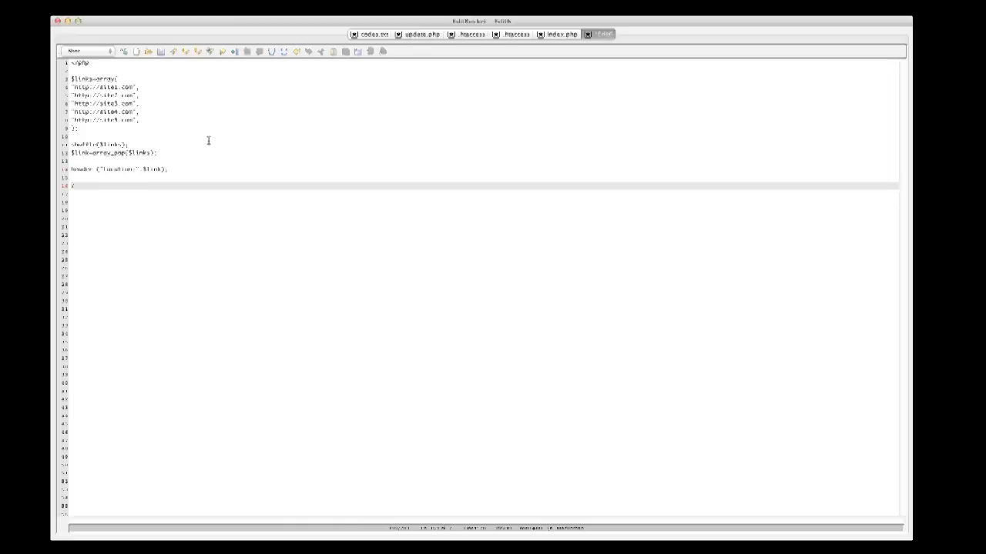
{"action": "type", "text": ">"}
Save the script to the Desktop as rotate.php.
{"action": "key", "text": "super+s"}
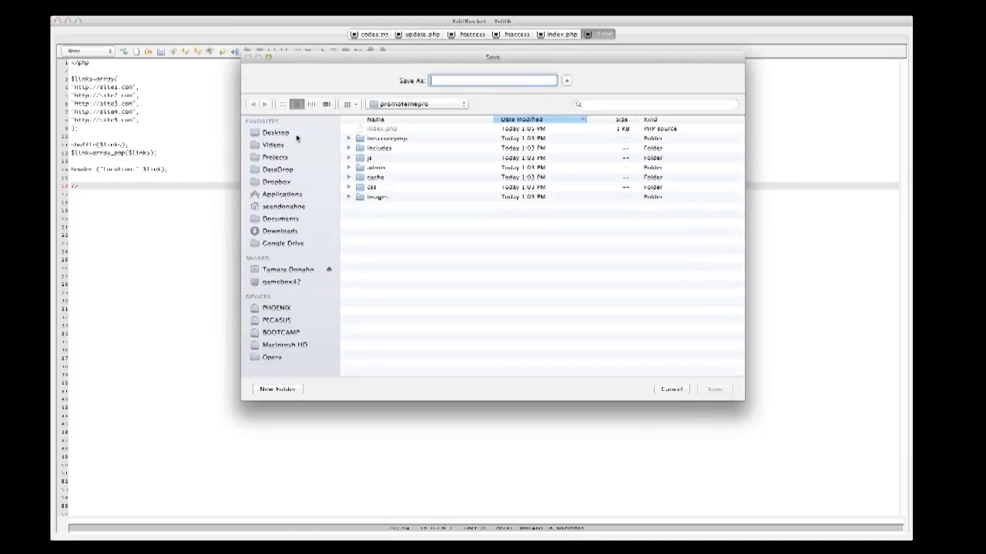
{"action": "left_click", "coordinate": [263, 136]}
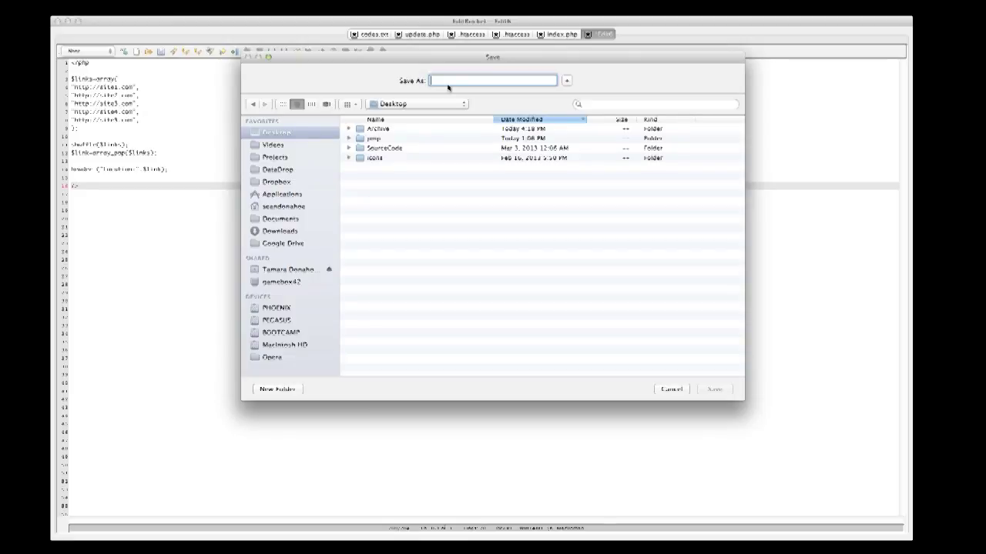
{"action": "type", "text": "test.php"}
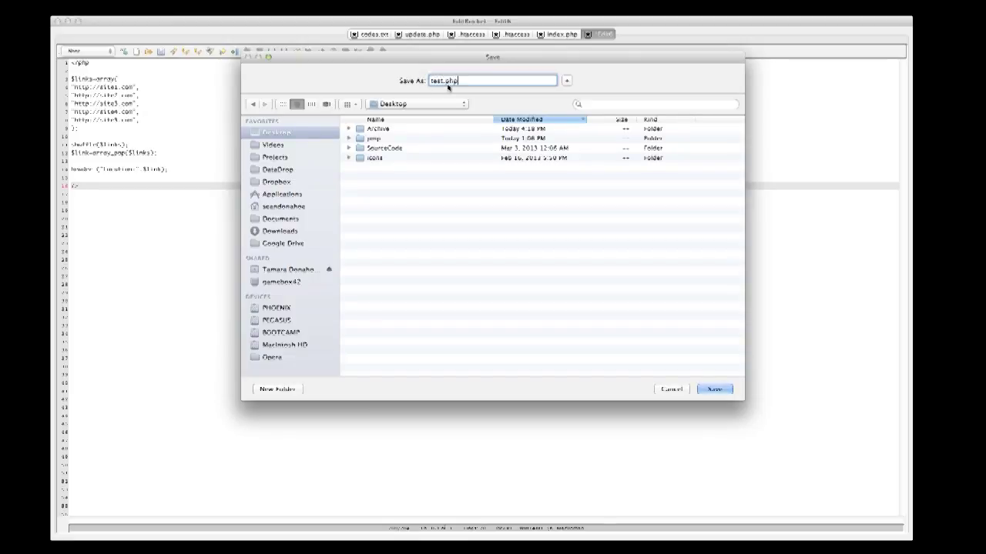
{"action": "key", "text": "BackSpace"}
{"action": "key", "text": "BackSpace"}
{"action": "key", "text": "BackSpace"}
{"action": "key", "text": "BackSpace"}
{"action": "key", "text": "BackSpace"}
{"action": "key", "text": "BackSpace"}
{"action": "key", "text": "BackSpace"}
{"action": "key", "text": "BackSpace"}
{"action": "type", "text": "rotate.php"}
{"action": "key", "text": "Return"}
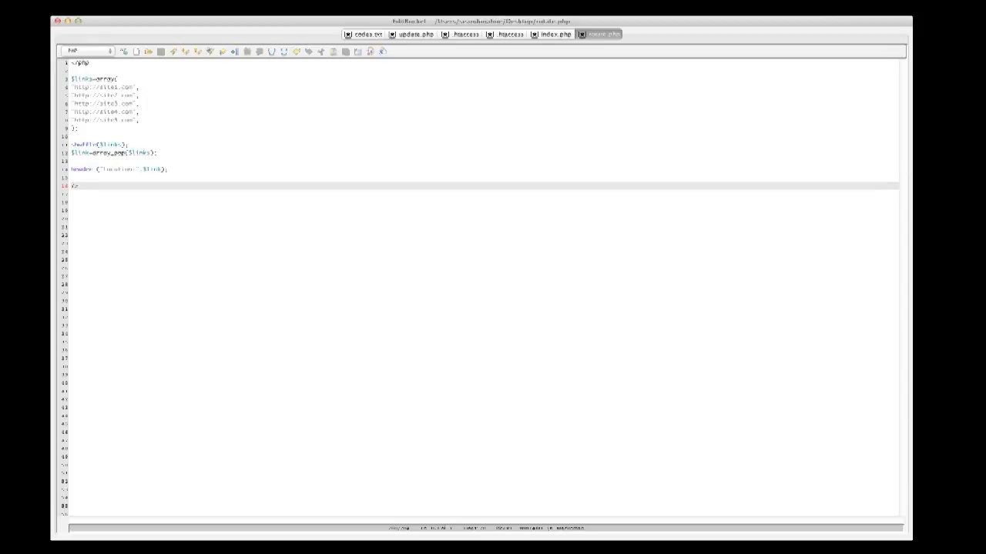
Save a second copy of the script as acne.php.
{"action": "key", "text": "super+shift+s"}
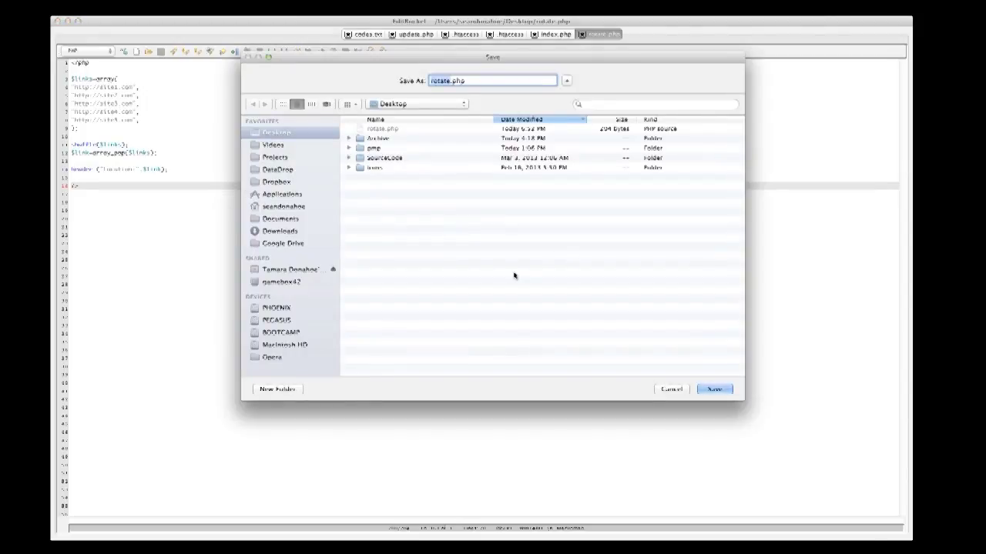
{"action": "type", "text": "acne"}
{"action": "key", "text": "Return"}
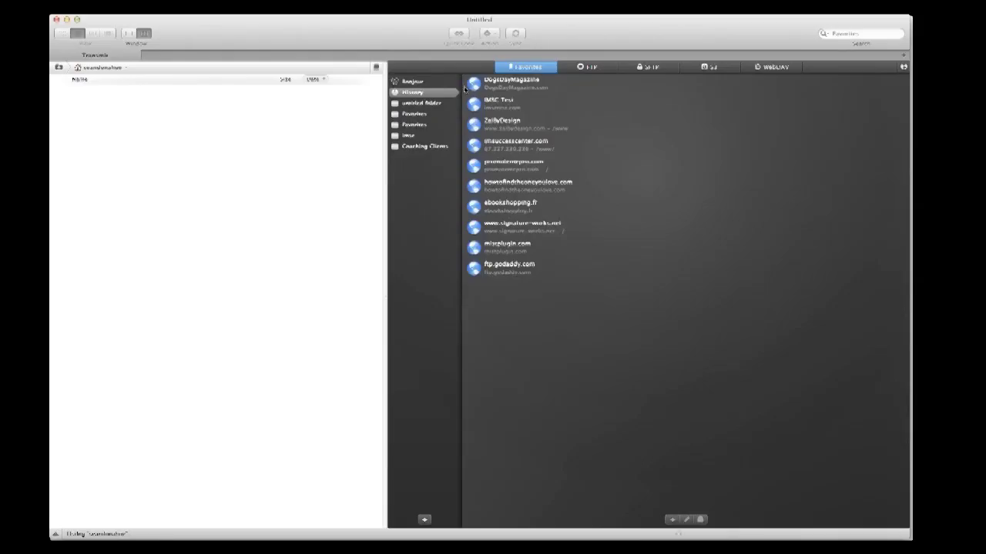
Connect to DogsDayMagazine.com in Transmit and upload acne.php from the Desktop into public_html.
{"action": "double_click", "coordinate": [508, 83]}
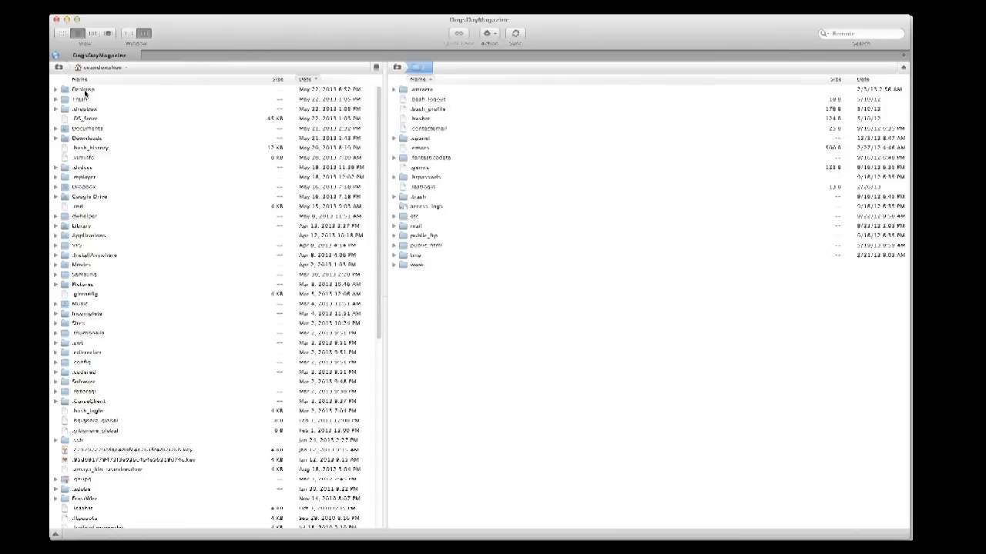
{"action": "double_click", "coordinate": [83, 90]}
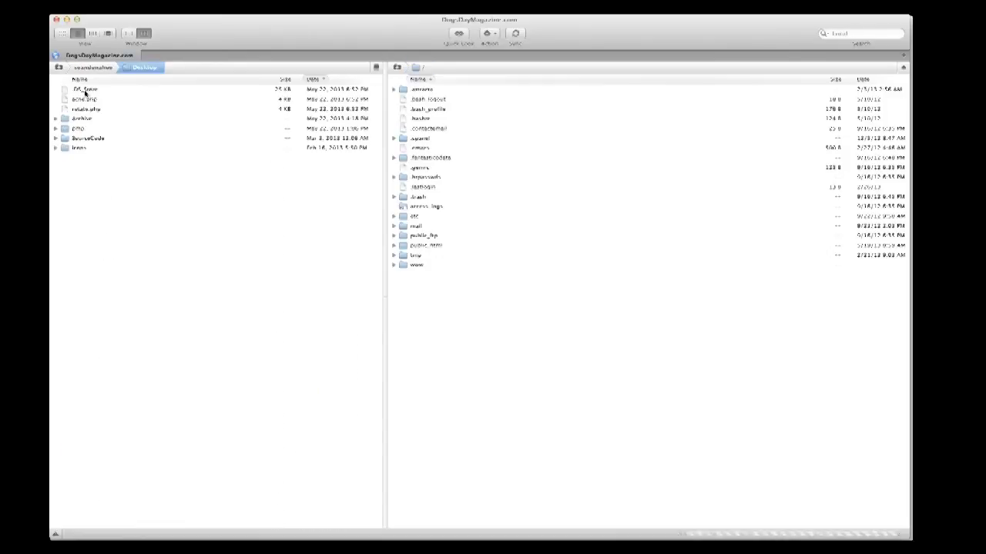
{"action": "double_click", "coordinate": [442, 246]}
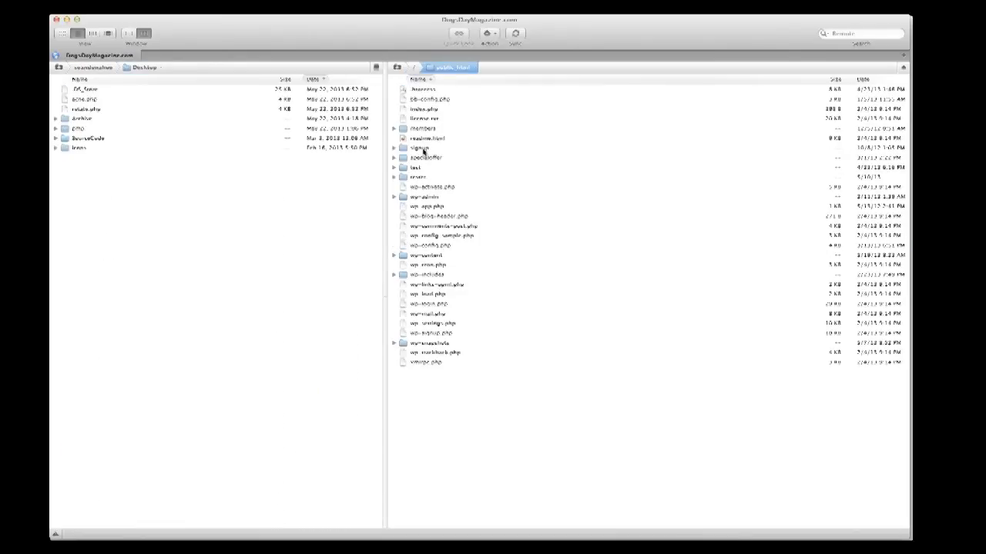
{"action": "left_click", "coordinate": [211, 202]}
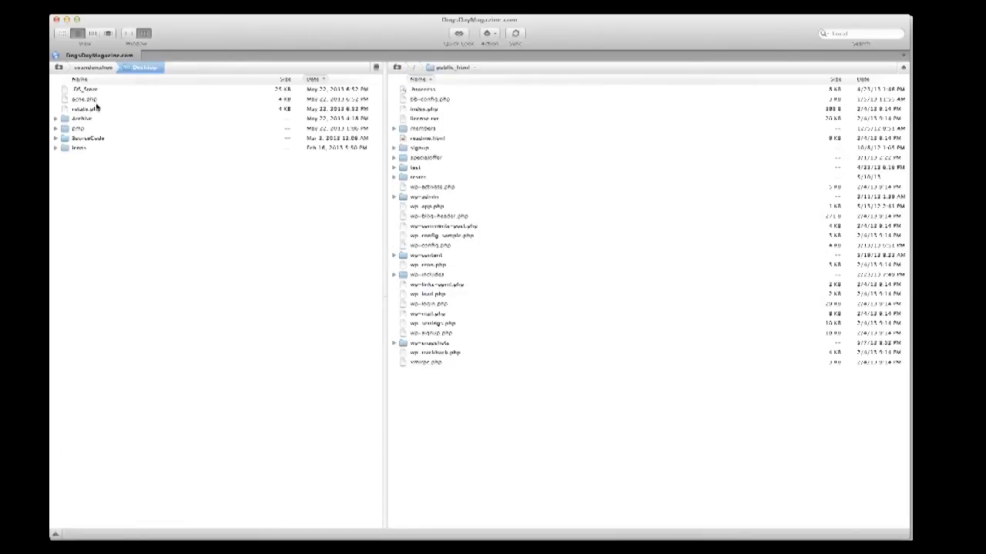
{"action": "left_click", "coordinate": [81, 100]}
{"action": "left_click_drag", "start_coordinate": [83, 101], "coordinate": [427, 409]}
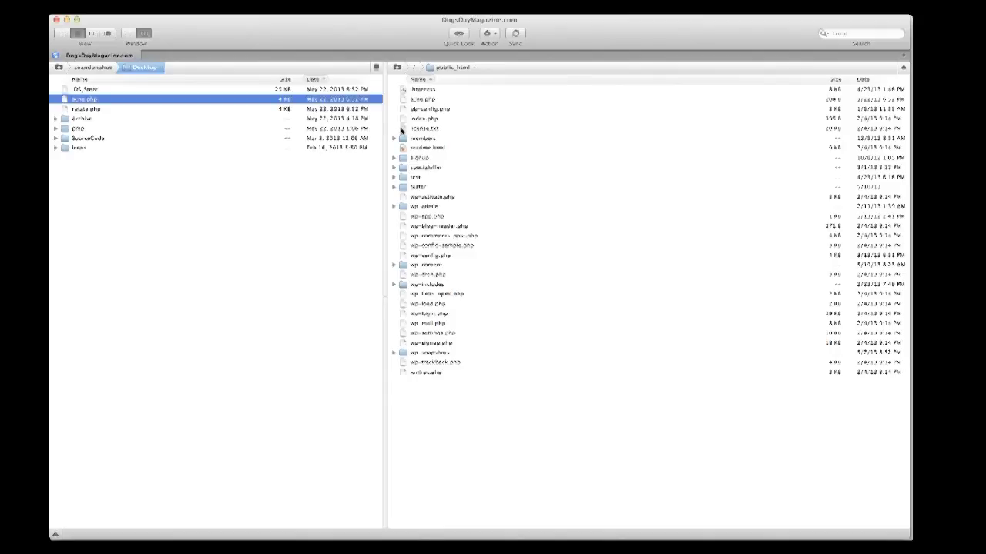
{"action": "key", "text": "ctrl+Up"}
{"action": "left_click", "coordinate": [377, 350]}
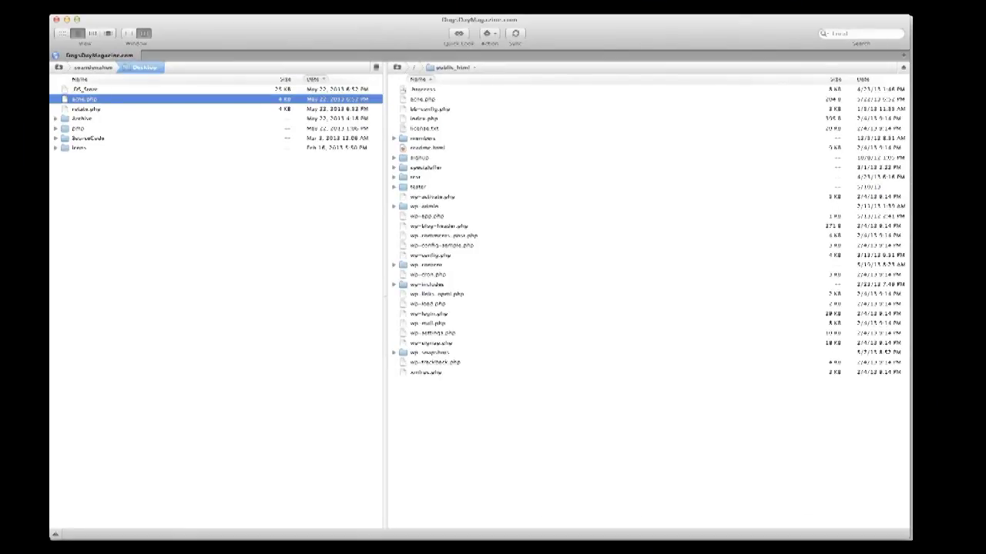
Try loading the dogsdaymagazine.com acne script address in Firefox, which fails to connect.
{"action": "key", "text": "super+Tab"}
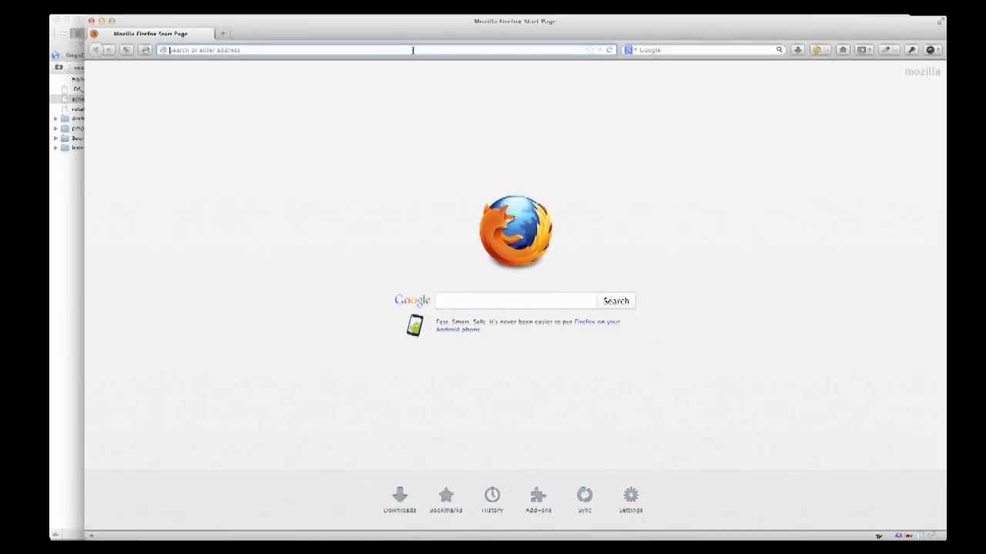
{"action": "type", "text": "goog"}
{"action": "type", "text": "s"}
{"action": "key", "text": "Right"}
{"action": "type", "text": "ad"}
{"action": "type", "text": "ne."}
{"action": "type", "text": "com"}
{"action": "key", "text": "Return"}
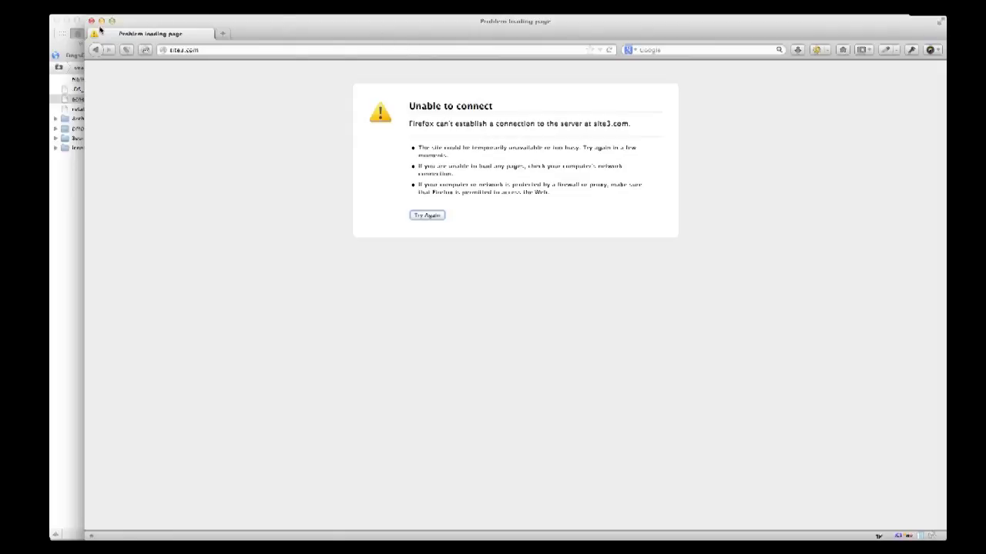
Load dogsdaymagazine.com/acne.php twice, confirming it redirects to a different random site each time.
{"action": "left_click", "coordinate": [95, 50]}
{"action": "left_click", "coordinate": [224, 50]}
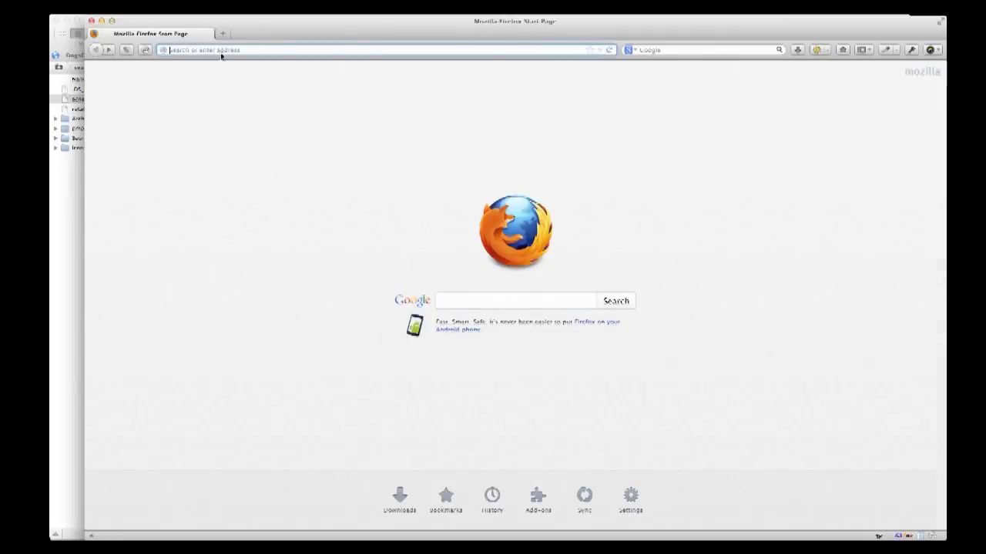
{"action": "type", "text": "dogsdaymagazine.com/"}
{"action": "key", "text": "End"}
{"action": "type", "text": "acne.p"}
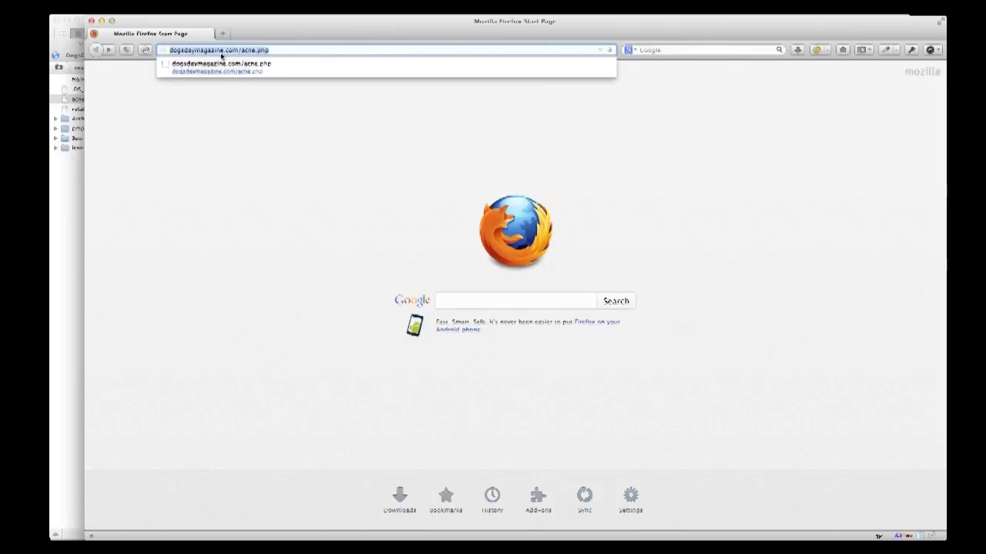
{"action": "key", "text": "Return"}
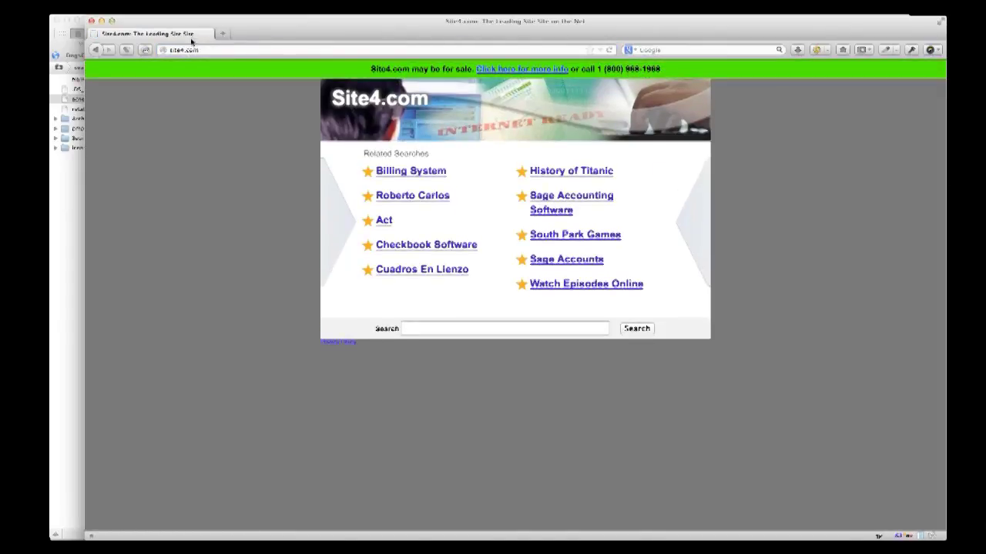
{"action": "left_click", "coordinate": [193, 48]}
{"action": "type", "text": "http://dogsdaymagazine.com/acne.php"}
{"action": "key", "text": "Return"}
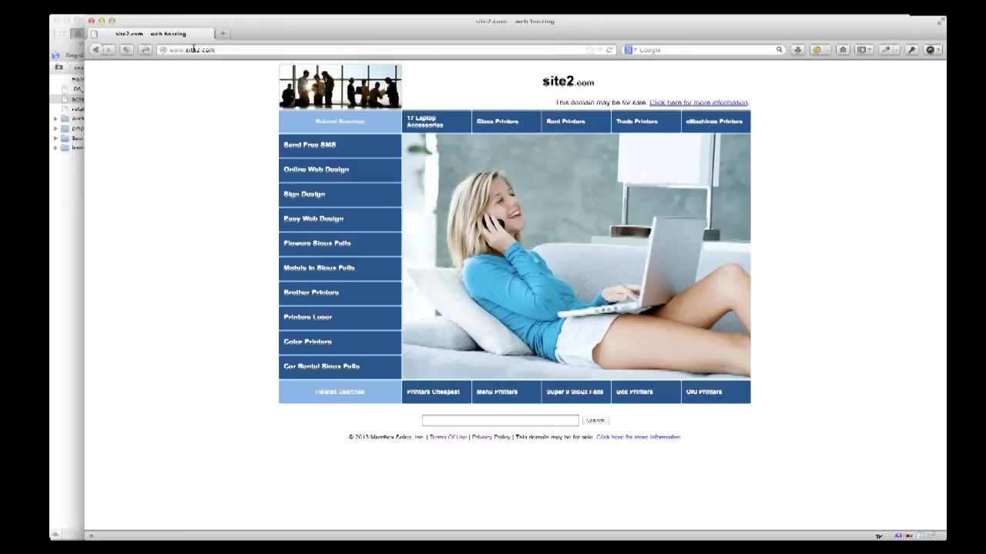
{"action": "key", "text": "ctrl+Up"}
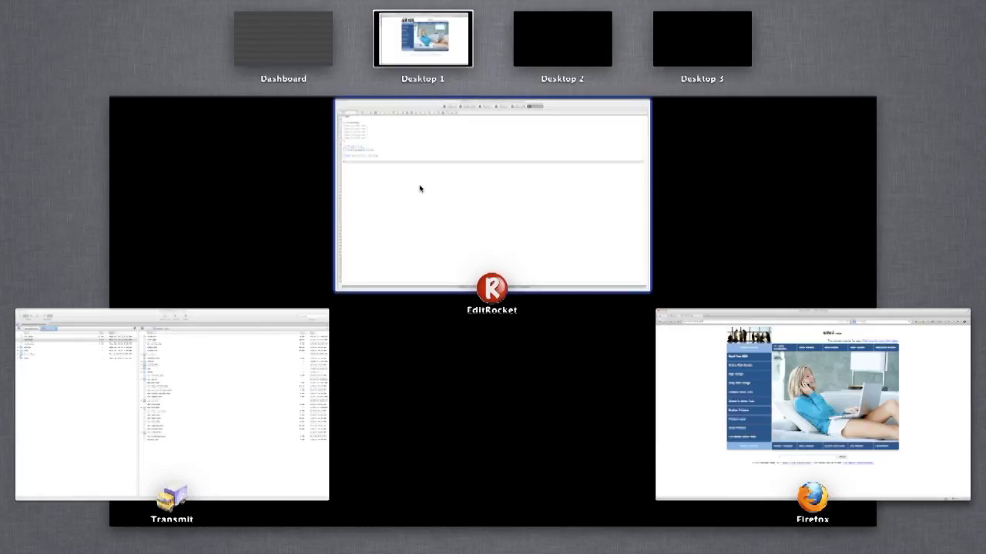
Bring EditRocket forward, select and then deselect the redirect script, and switch to Firefox.
{"action": "left_click", "coordinate": [421, 187]}
{"action": "key", "text": "super+a"}
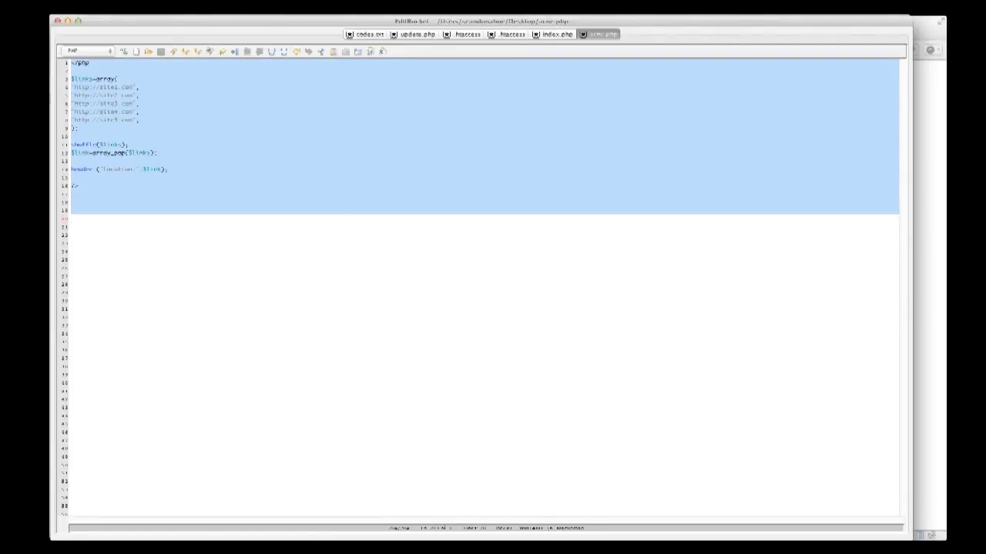
{"action": "key", "text": "super+Tab"}
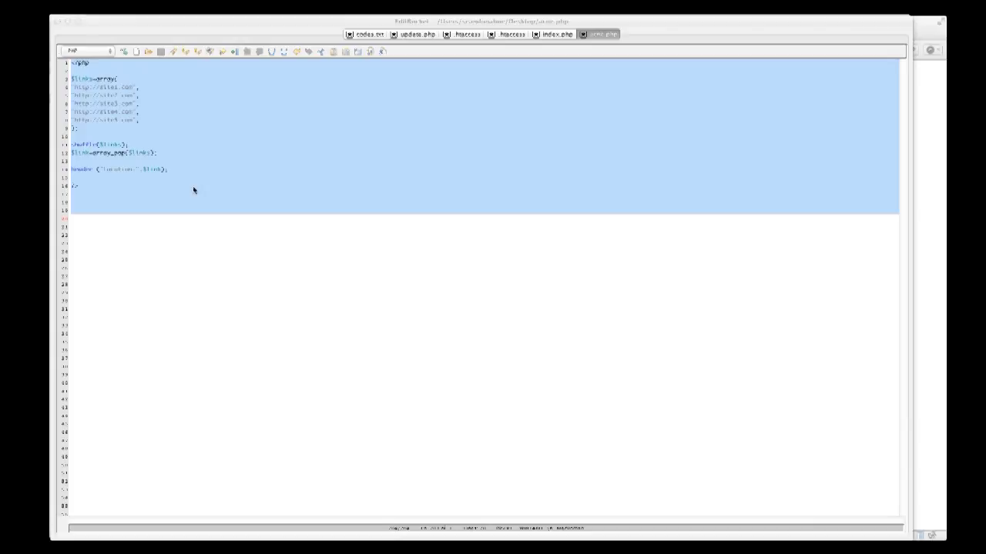
{"action": "left_click", "coordinate": [254, 250]}
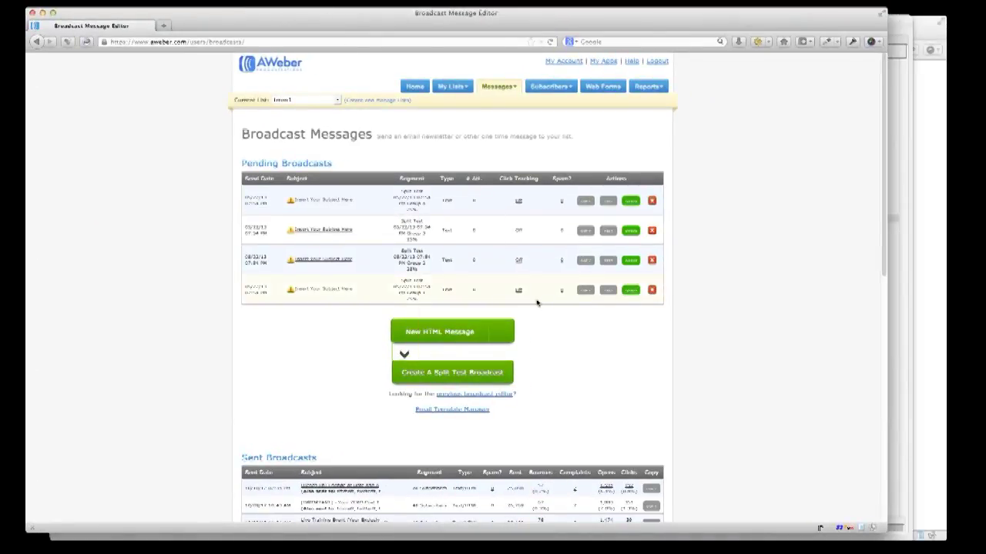
Maximize Firefox and delete all four pending AWeber broadcasts.
{"action": "left_click", "coordinate": [52, 13]}
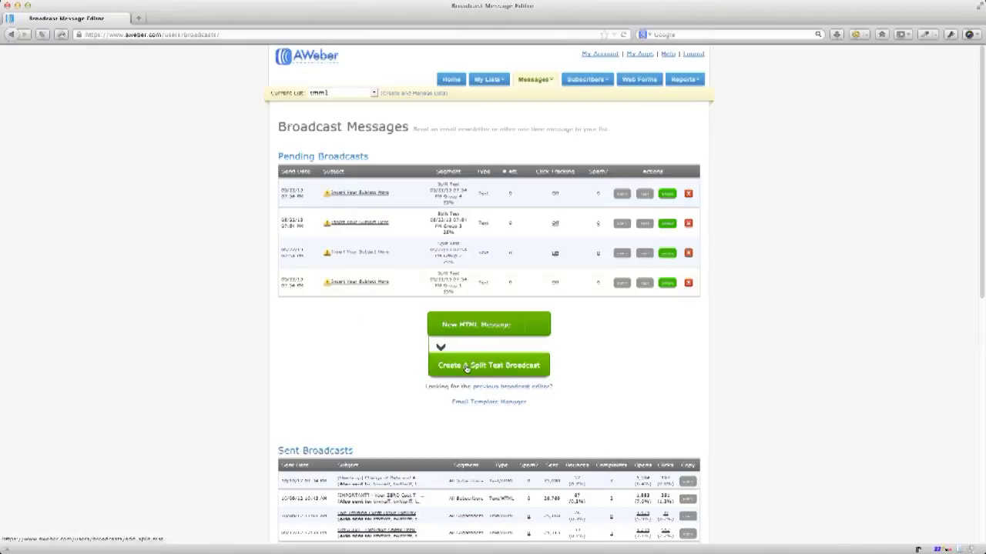
{"action": "left_click", "coordinate": [689, 194]}
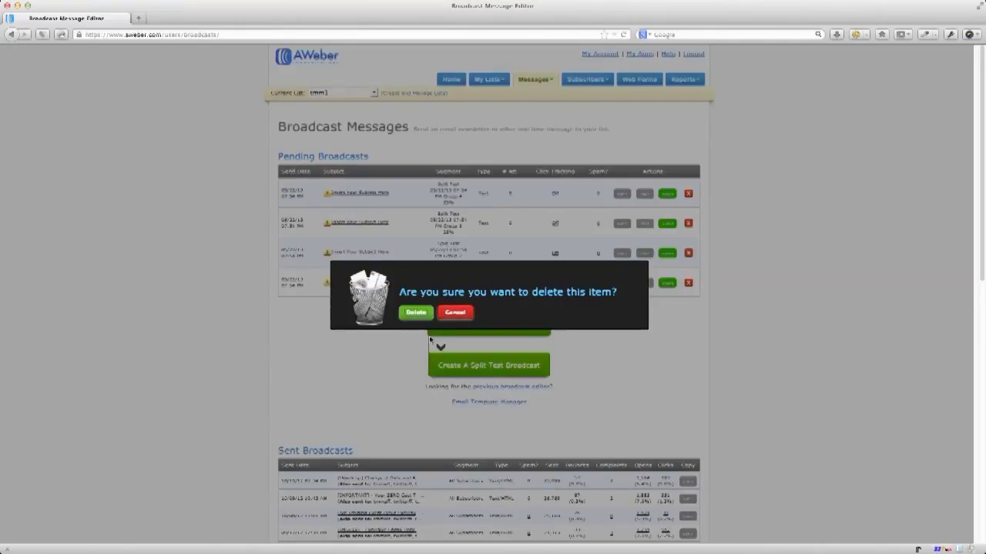
{"action": "left_click", "coordinate": [415, 313]}
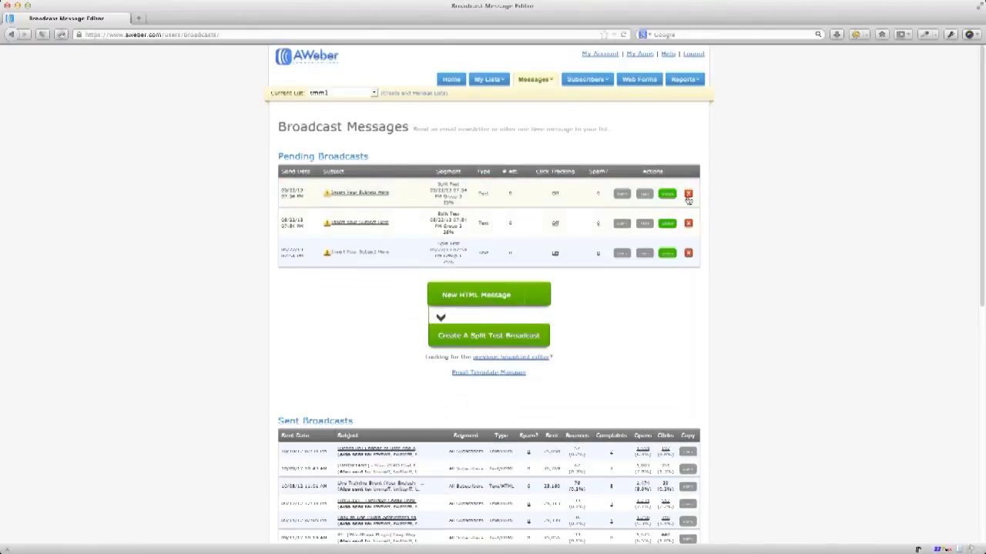
{"action": "left_click", "coordinate": [688, 195]}
{"action": "left_click", "coordinate": [415, 312]}
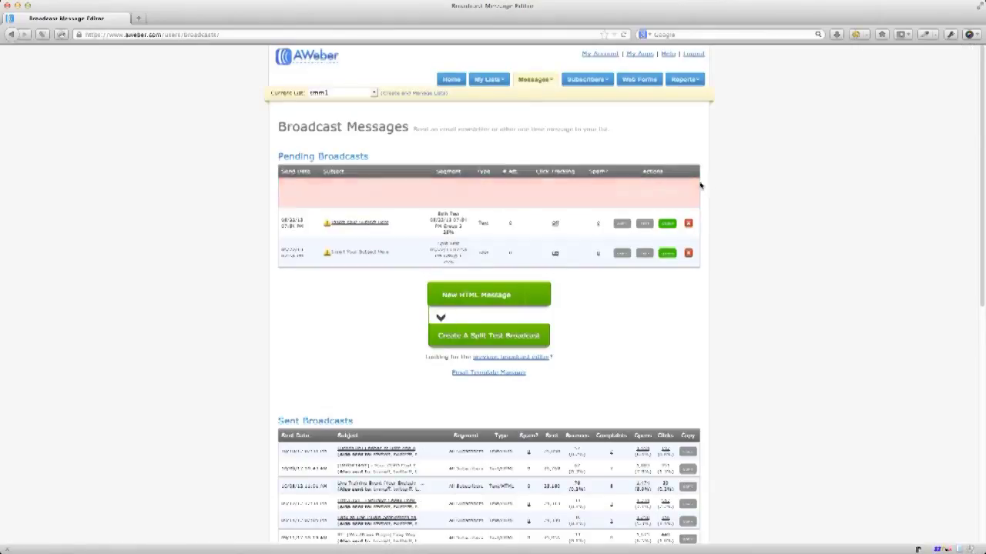
{"action": "left_click", "coordinate": [689, 194]}
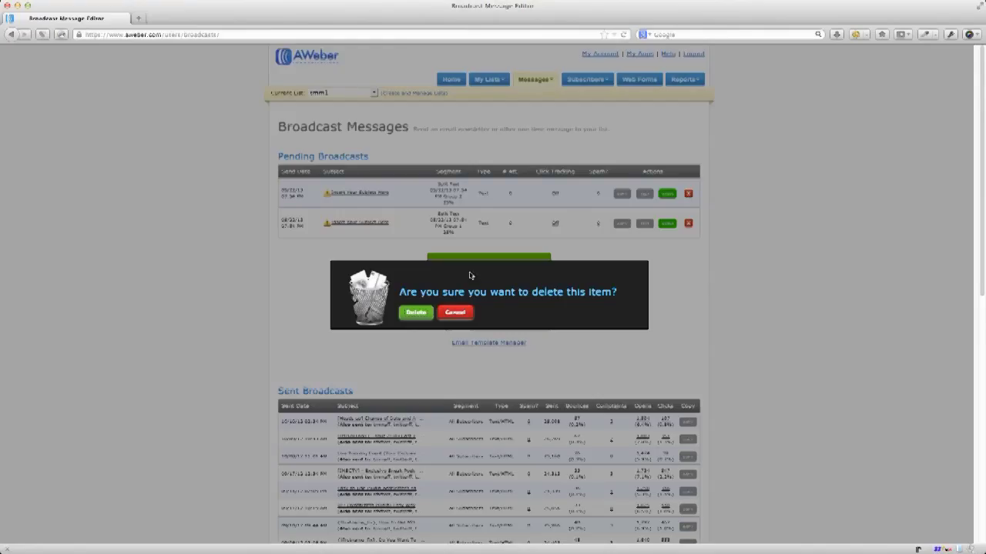
{"action": "left_click", "coordinate": [422, 314]}
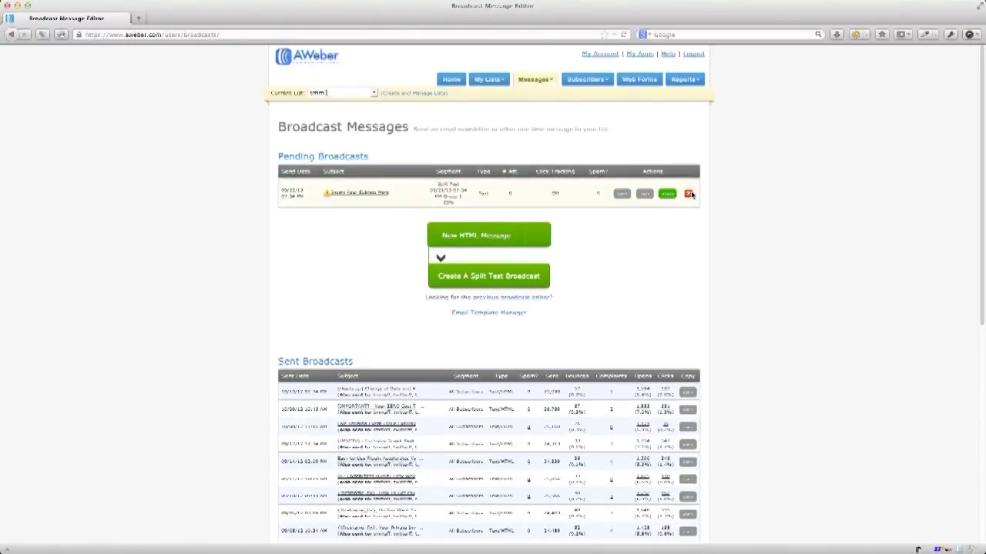
{"action": "left_click", "coordinate": [688, 194]}
{"action": "left_click", "coordinate": [405, 316]}
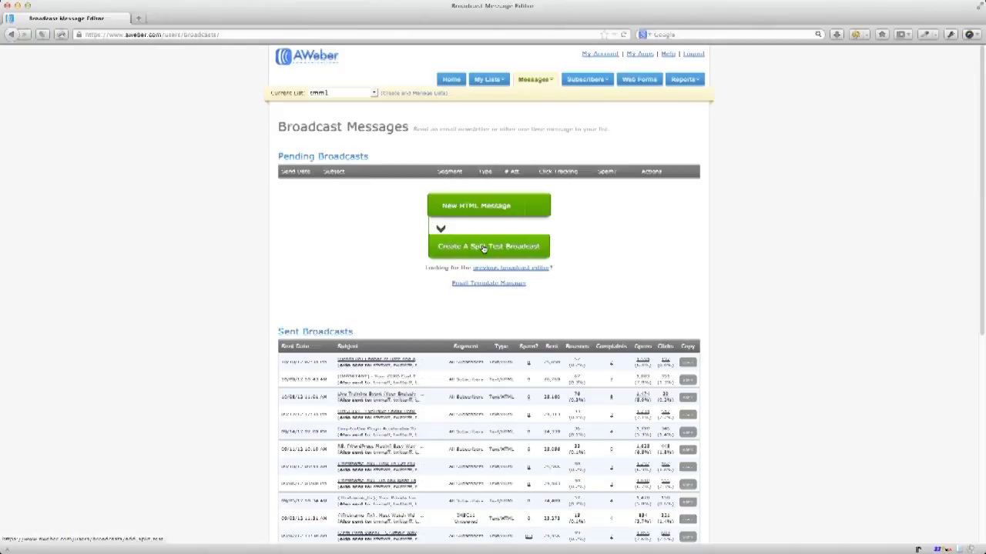
{"action": "left_click", "coordinate": [483, 247]}
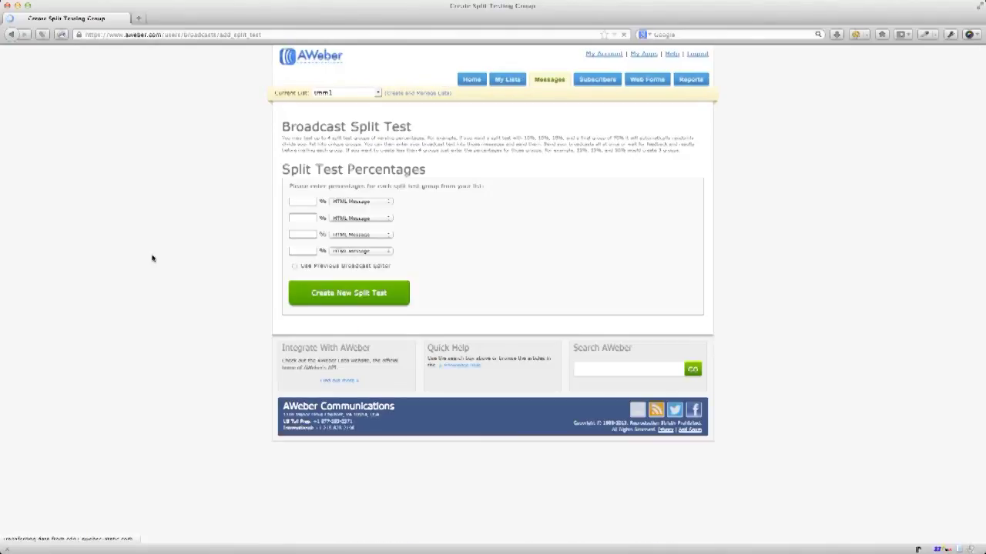
Enter 25 in each of the four Split Test Percentages fields.
{"action": "left_click", "coordinate": [298, 201]}
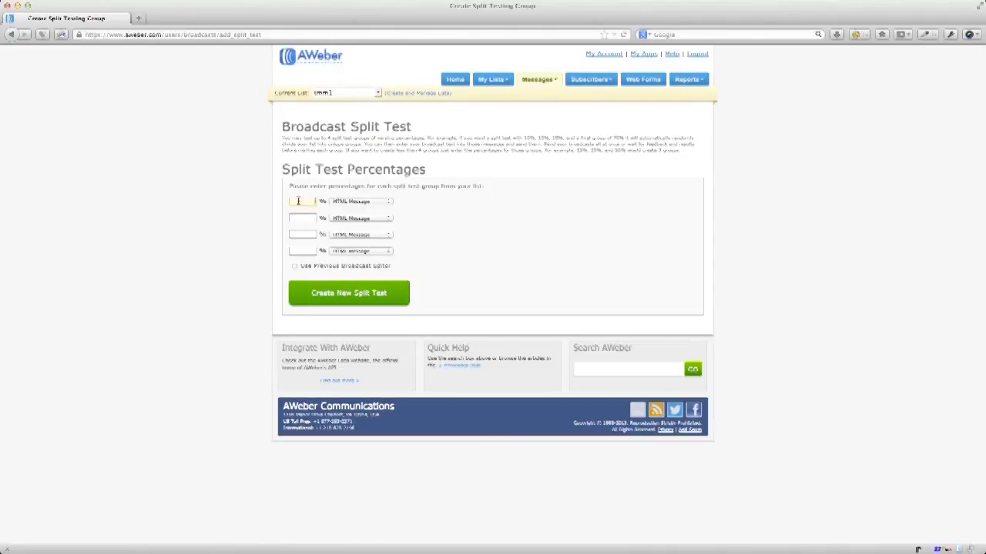
{"action": "type", "text": "25"}
{"action": "left_click", "coordinate": [301, 218]}
{"action": "type", "text": "75"}
{"action": "left_click", "coordinate": [304, 231]}
{"action": "double_click", "coordinate": [307, 218]}
{"action": "type", "text": "25"}
{"action": "left_click", "coordinate": [301, 233]}
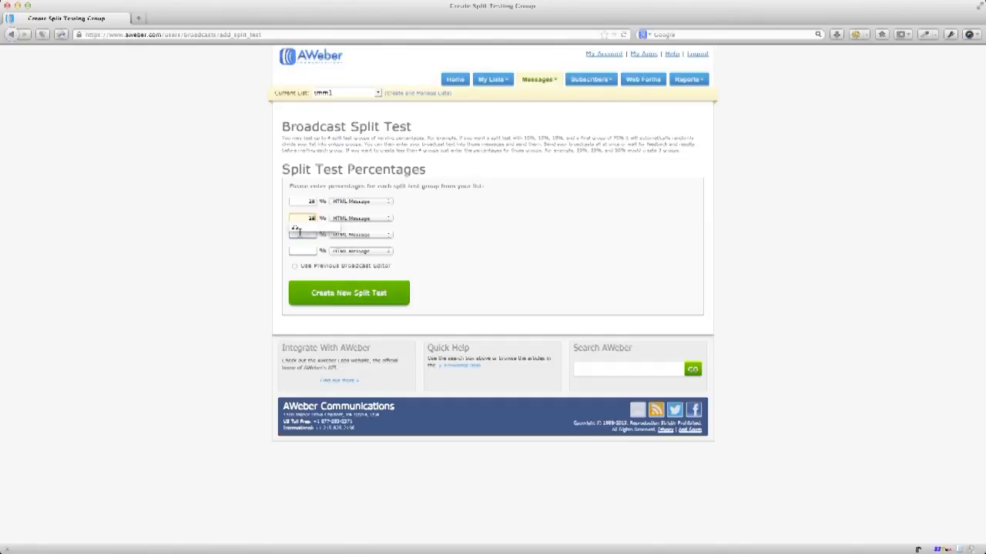
{"action": "type", "text": "50"}
{"action": "double_click", "coordinate": [312, 234]}
{"action": "type", "text": "25"}
{"action": "left_click", "coordinate": [324, 250]}
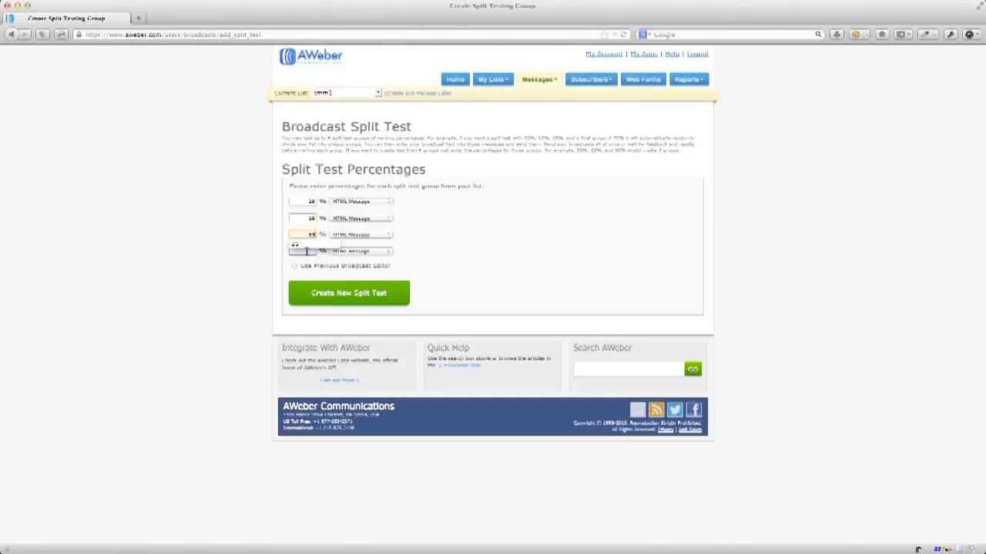
{"action": "type", "text": "25"}
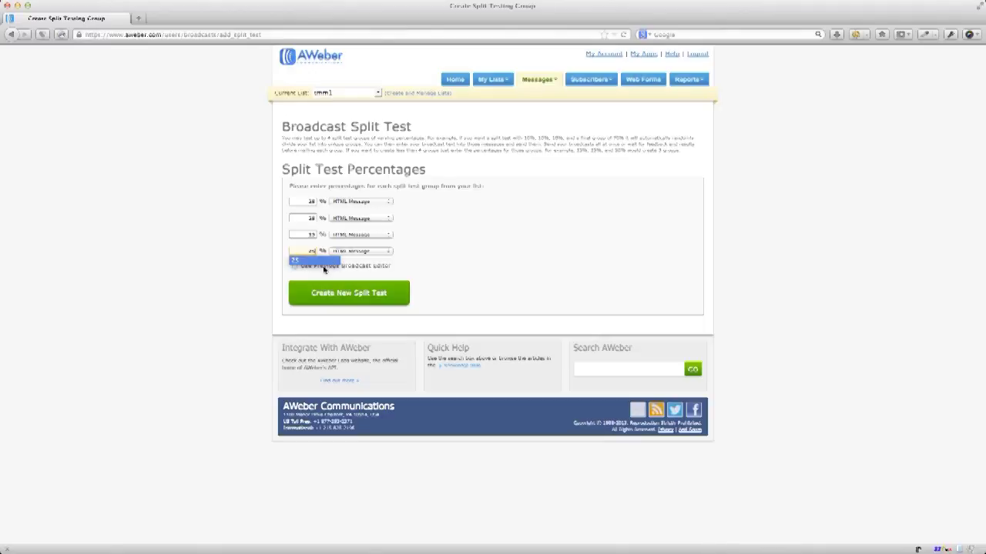
{"action": "left_click", "coordinate": [248, 277]}
Leave Use Previous Broadcast Editor unchecked and create the four-way split test.
{"action": "left_click", "coordinate": [295, 266]}
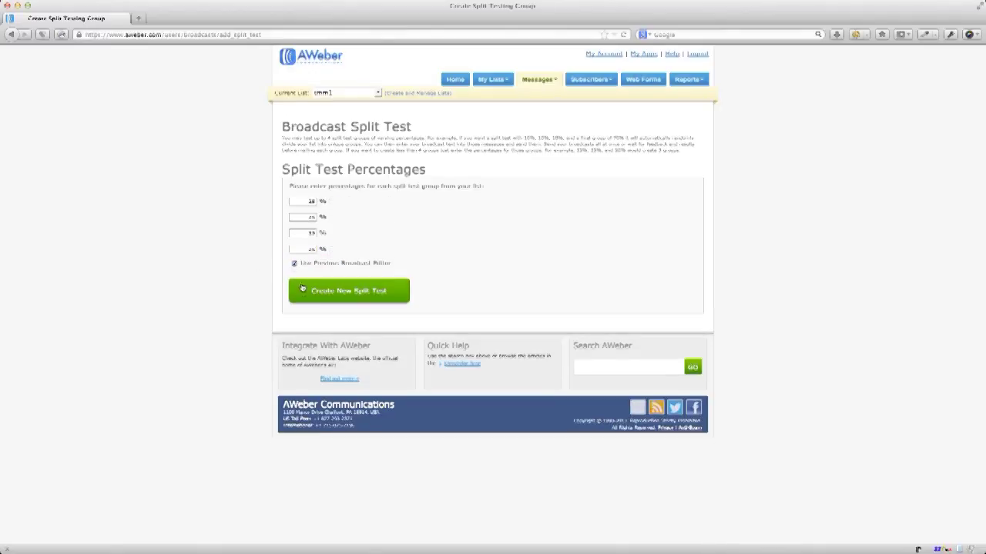
{"action": "left_click", "coordinate": [294, 265]}
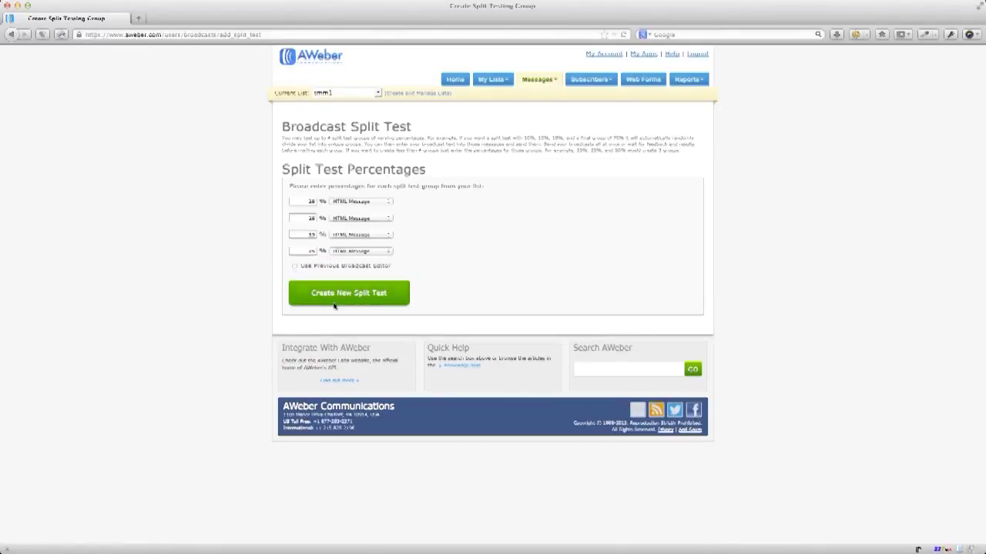
{"action": "left_click", "coordinate": [348, 304]}
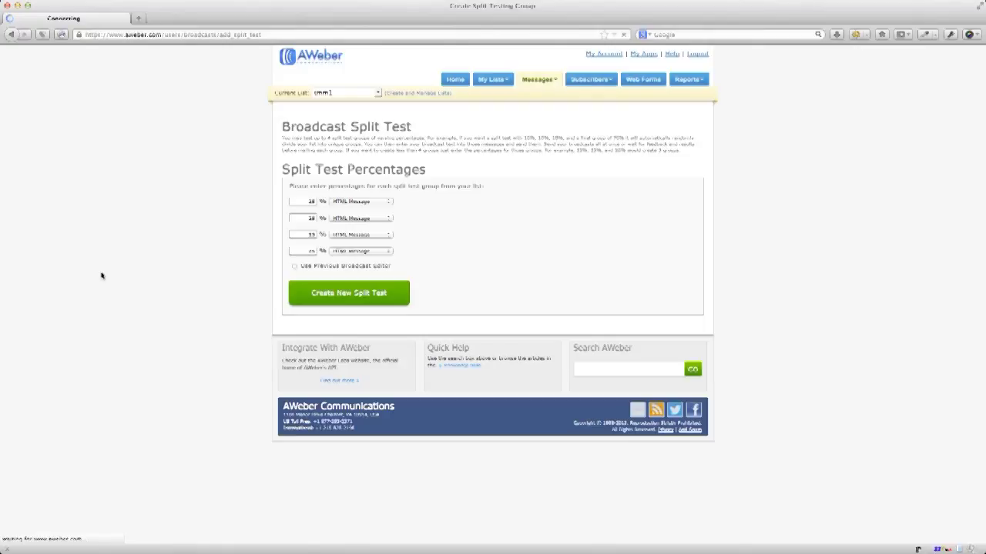
{"action": "key", "text": "ctrl+Up"}
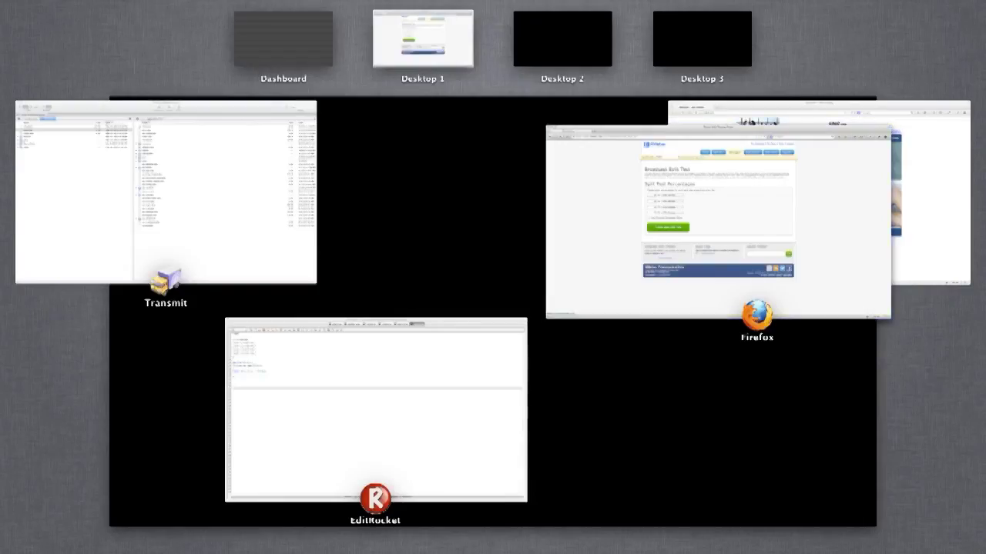
Return to Photoshop and clear the entire chalkboard drawing.
{"action": "key", "text": "Escape"}
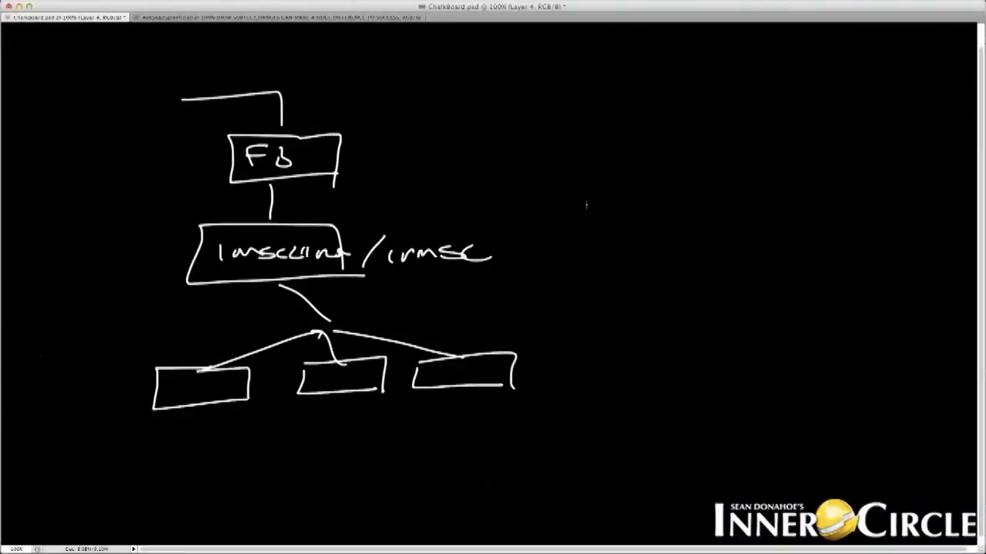
{"action": "left_click", "coordinate": [529, 228]}
{"action": "key", "text": "Delete"}
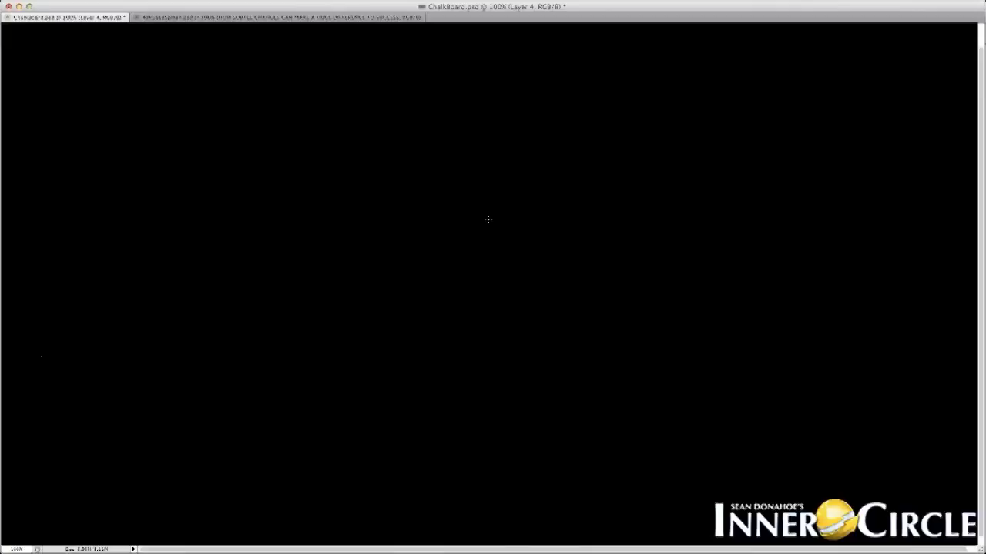
Write a circled 1m at the top of the board with an arrow pointing up to it.
{"action": "mouse_move", "coordinate": [301, 132]}
{"action": "left_mouse_down"}
{"action": "mouse_move", "coordinate": [298, 153]}
{"action": "mouse_move", "coordinate": [358, 148]}
{"action": "left_mouse_up"}
{"action": "mouse_move", "coordinate": [271, 125]}
{"action": "left_mouse_down"}
{"action": "mouse_move", "coordinate": [282, 124]}
{"action": "mouse_move", "coordinate": [235, 148]}
{"action": "mouse_move", "coordinate": [259, 152]}
{"action": "left_mouse_up"}
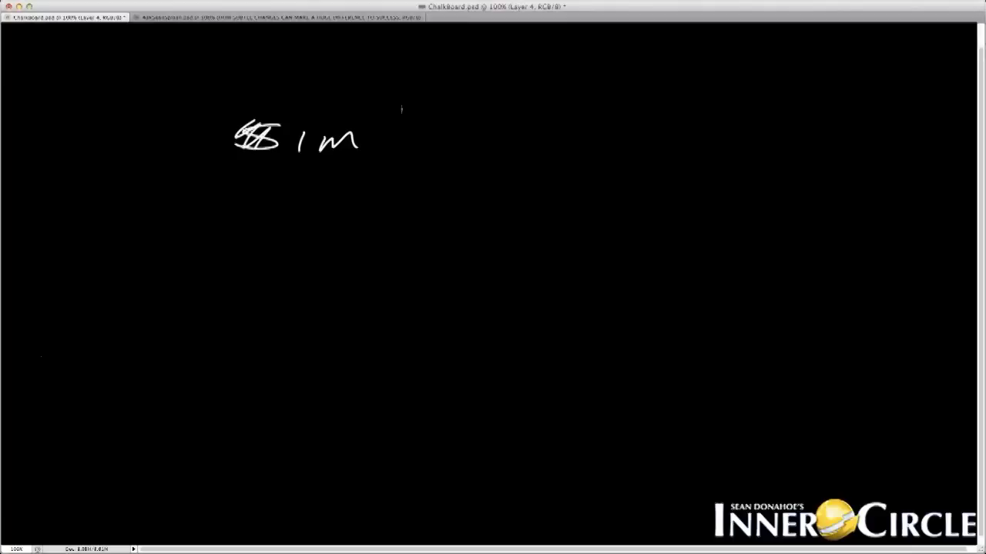
{"action": "mouse_move", "coordinate": [279, 113]}
{"action": "left_mouse_down"}
{"action": "mouse_move", "coordinate": [405, 145]}
{"action": "mouse_move", "coordinate": [377, 112]}
{"action": "left_mouse_up"}
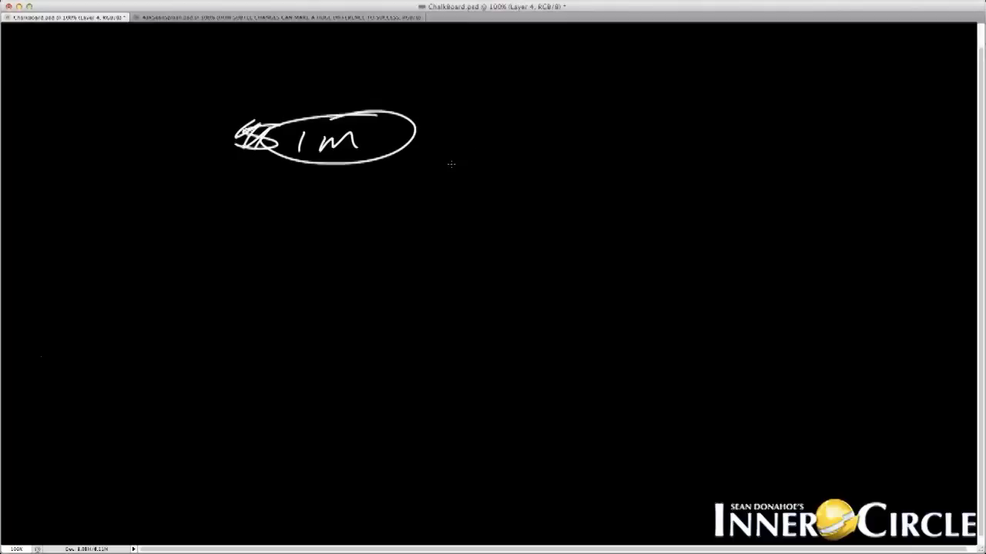
{"action": "left_click_drag", "start_coordinate": [246, 227], "coordinate": [327, 175]}
{"action": "mouse_move", "coordinate": [295, 182]}
{"action": "left_mouse_down"}
{"action": "mouse_move", "coordinate": [335, 170]}
{"action": "mouse_move", "coordinate": [329, 189]}
{"action": "left_mouse_up"}
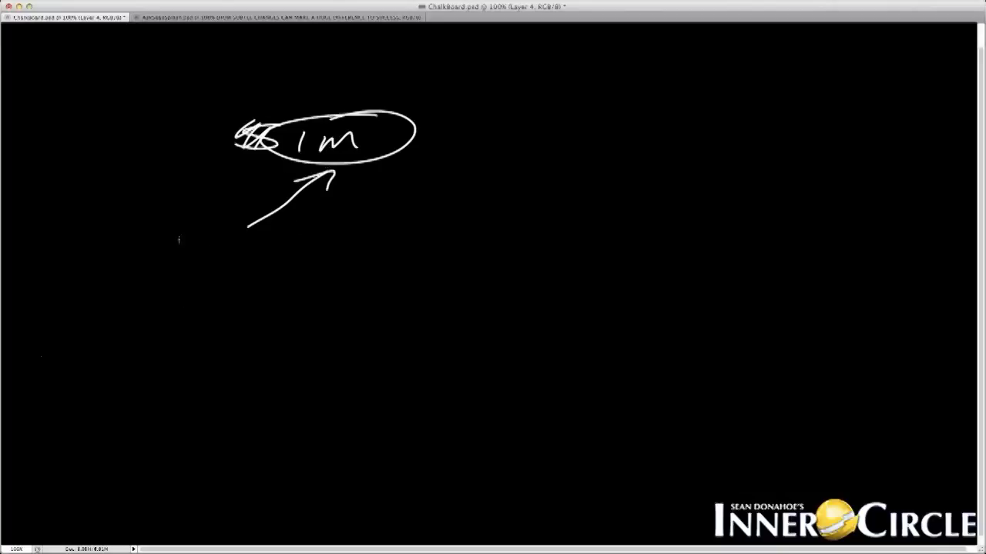
Write $? left of the arrow and 5000 below it.
{"action": "mouse_move", "coordinate": [146, 241]}
{"action": "left_mouse_down"}
{"action": "mouse_move", "coordinate": [111, 261]}
{"action": "mouse_move", "coordinate": [169, 251]}
{"action": "left_mouse_up"}
{"action": "left_click_drag", "start_coordinate": [165, 262], "coordinate": [168, 264]}
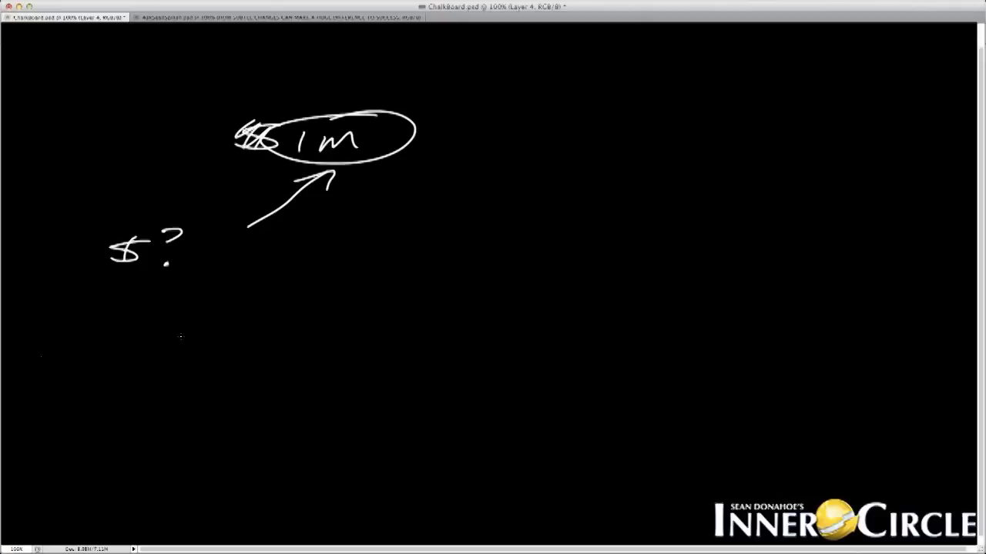
{"action": "mouse_move", "coordinate": [175, 332]}
{"action": "left_mouse_down"}
{"action": "mouse_move", "coordinate": [171, 348]}
{"action": "mouse_move", "coordinate": [197, 328]}
{"action": "left_mouse_up"}
{"action": "left_click_drag", "start_coordinate": [207, 337], "coordinate": [221, 340]}
{"action": "left_click_drag", "start_coordinate": [240, 338], "coordinate": [263, 337]}
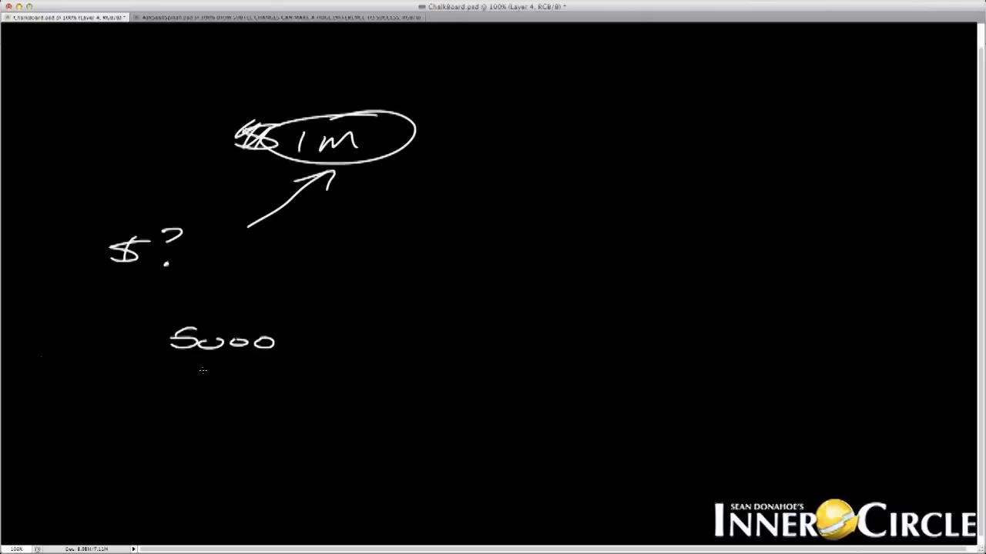
Draw a circled 1 at lower left with an arrow to 5000, and an arrow down to a circled 3.
{"action": "mouse_move", "coordinate": [146, 405]}
{"action": "left_mouse_down"}
{"action": "mouse_move", "coordinate": [184, 368]}
{"action": "mouse_move", "coordinate": [213, 366]}
{"action": "left_mouse_up"}
{"action": "mouse_move", "coordinate": [124, 421]}
{"action": "left_mouse_down"}
{"action": "mouse_move", "coordinate": [121, 436]}
{"action": "mouse_move", "coordinate": [144, 418]}
{"action": "left_mouse_up"}
{"action": "left_click_drag", "start_coordinate": [134, 428], "coordinate": [136, 410]}
{"action": "left_click_drag", "start_coordinate": [144, 411], "coordinate": [161, 421]}
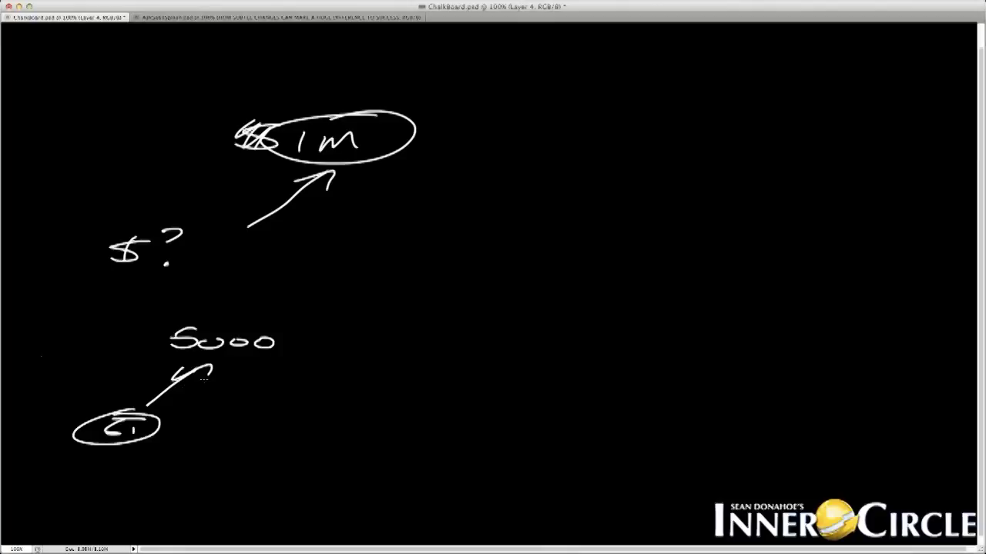
{"action": "mouse_move", "coordinate": [251, 361]}
{"action": "left_mouse_down"}
{"action": "mouse_move", "coordinate": [283, 416]}
{"action": "mouse_move", "coordinate": [266, 425]}
{"action": "left_mouse_up"}
{"action": "mouse_move", "coordinate": [281, 396]}
{"action": "left_mouse_down"}
{"action": "mouse_move", "coordinate": [262, 437]}
{"action": "mouse_move", "coordinate": [289, 396]}
{"action": "left_mouse_up"}
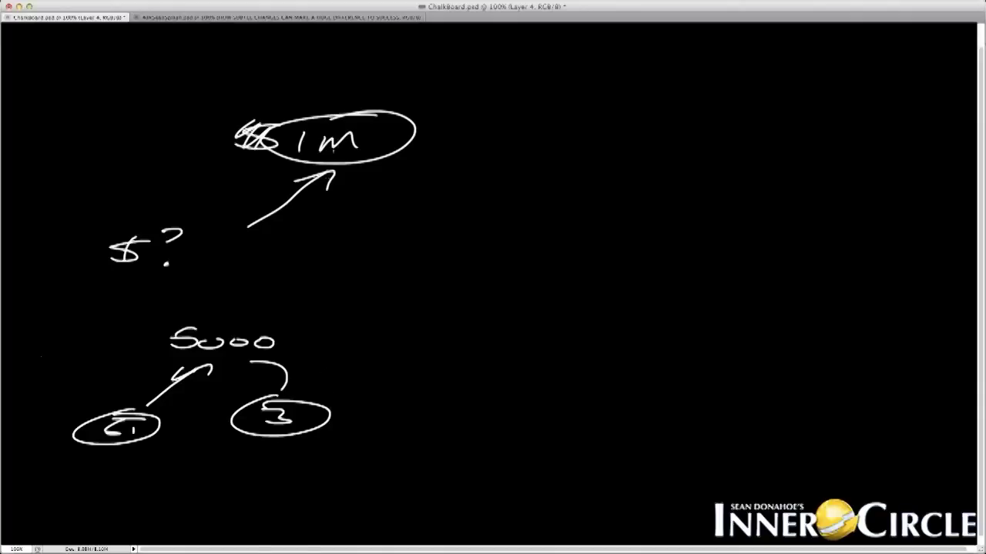
Draw a curved arrow from the circled 3 up to 1m and write 20 beneath the 3.
{"action": "mouse_move", "coordinate": [326, 401]}
{"action": "left_mouse_down"}
{"action": "mouse_move", "coordinate": [323, 189]}
{"action": "mouse_move", "coordinate": [311, 210]}
{"action": "left_mouse_up"}
{"action": "left_click_drag", "start_coordinate": [323, 184], "coordinate": [354, 198]}
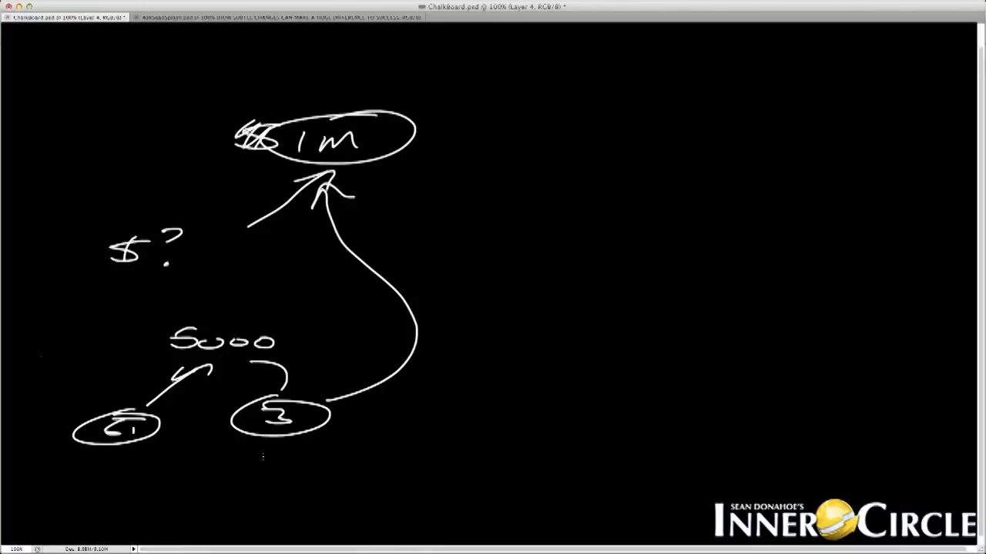
{"action": "left_click_drag", "start_coordinate": [278, 445], "coordinate": [275, 460]}
{"action": "mouse_move", "coordinate": [266, 447]}
{"action": "left_mouse_down"}
{"action": "mouse_move", "coordinate": [277, 445]}
{"action": "mouse_move", "coordinate": [268, 460]}
{"action": "mouse_move", "coordinate": [293, 444]}
{"action": "left_mouse_up"}
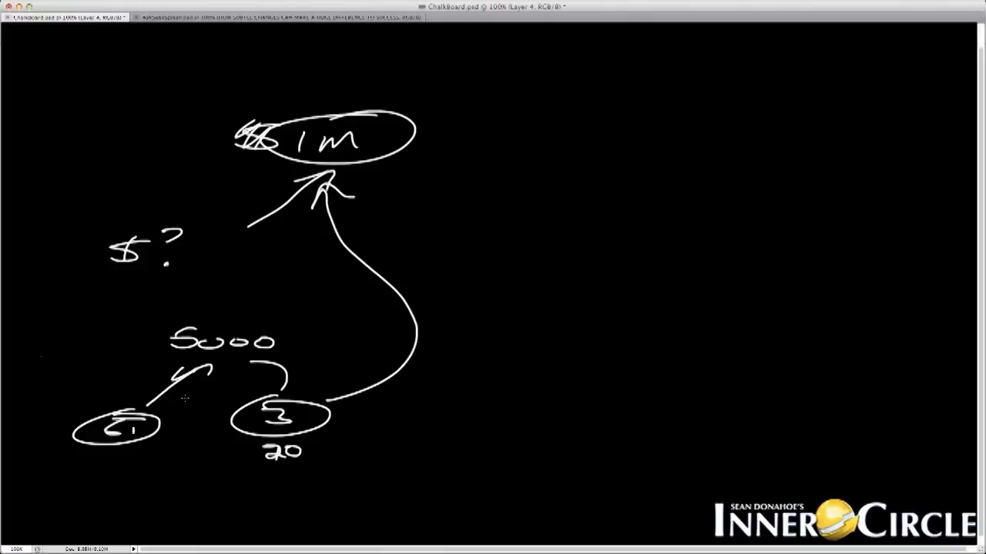
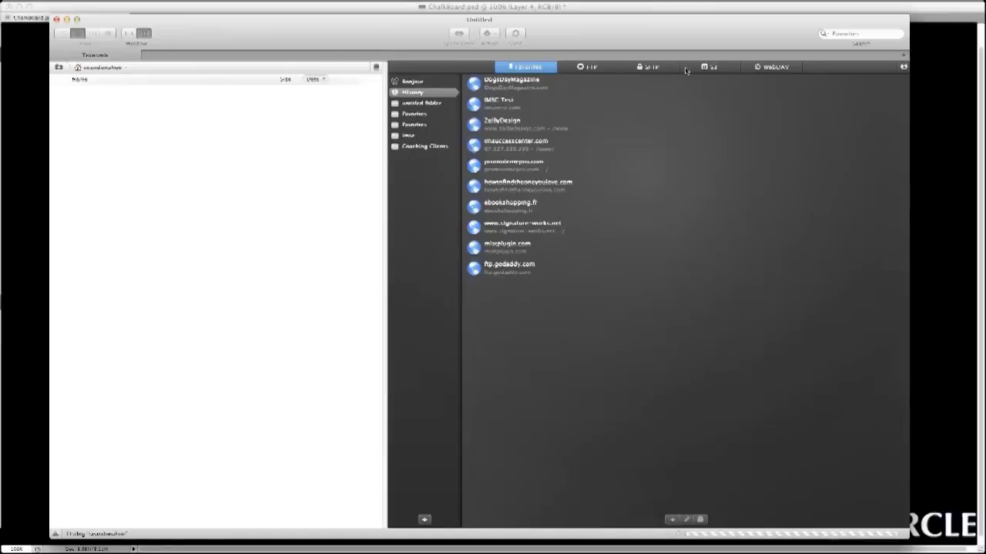
Connect to the DogsDayMagazine.com favorite, open the remote www folder and enlarge the window.
{"action": "left_click", "coordinate": [506, 81]}
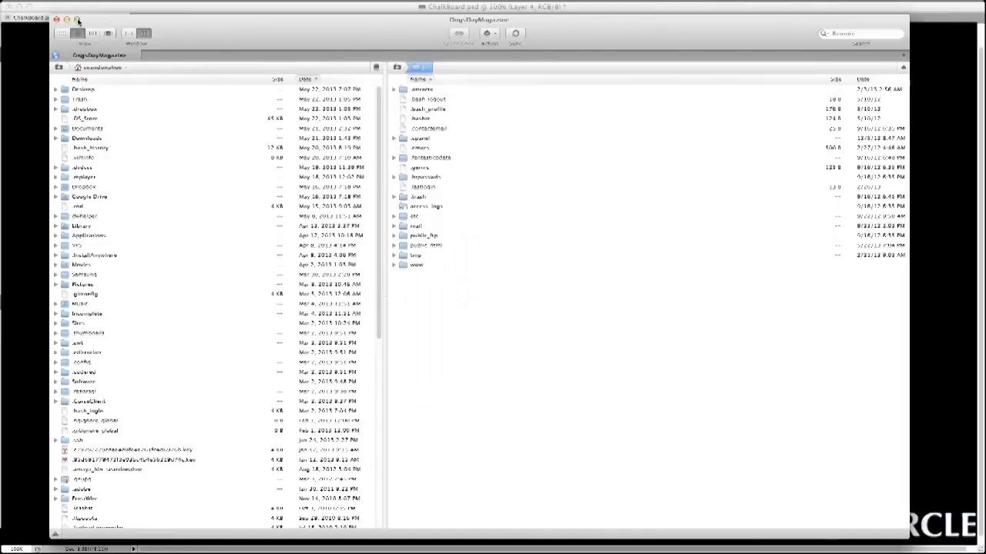
{"action": "left_click", "coordinate": [77, 19]}
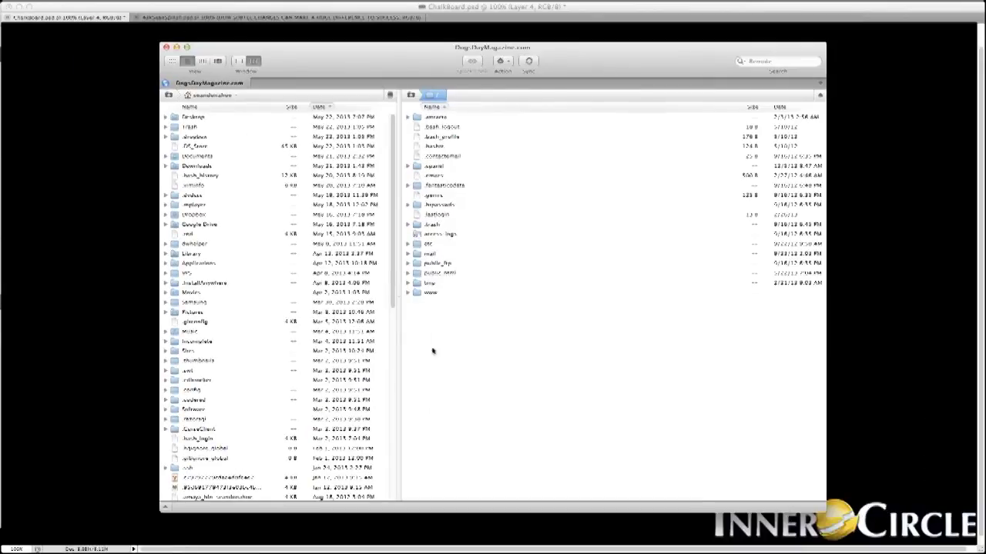
{"action": "double_click", "coordinate": [432, 293]}
{"action": "left_click", "coordinate": [186, 47]}
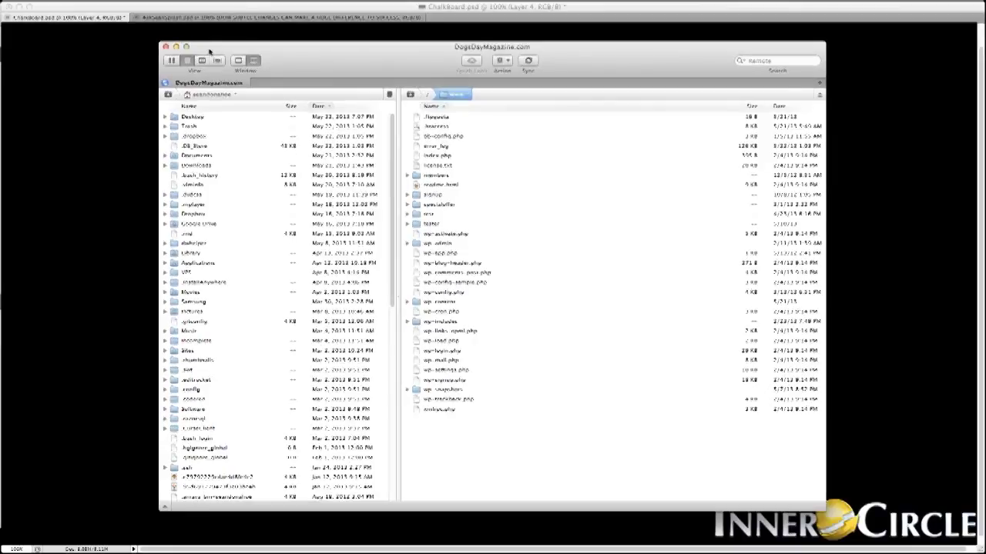
{"action": "left_click_drag", "start_coordinate": [773, 490], "coordinate": [965, 552]}
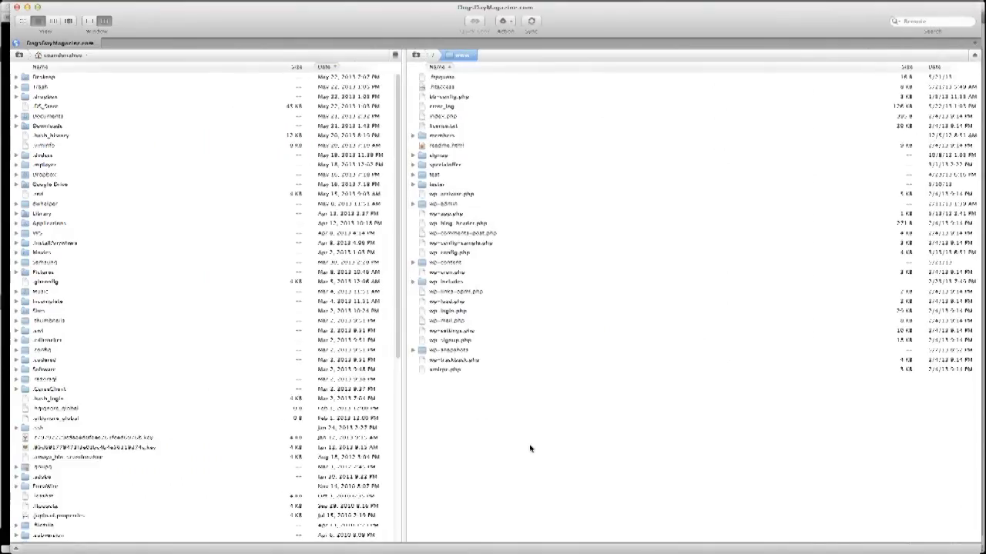
{"action": "left_click", "coordinate": [440, 106]}
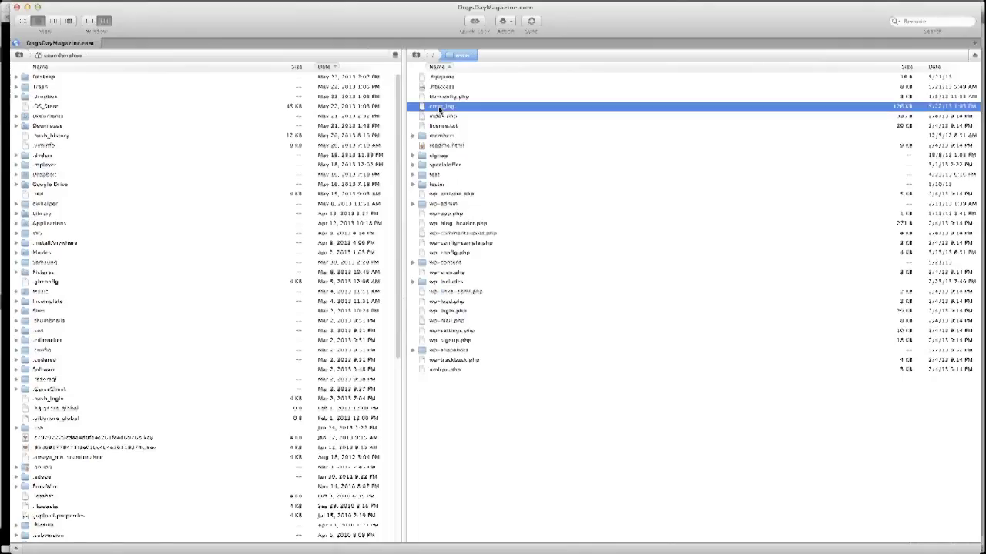
{"action": "right_click", "coordinate": [442, 108]}
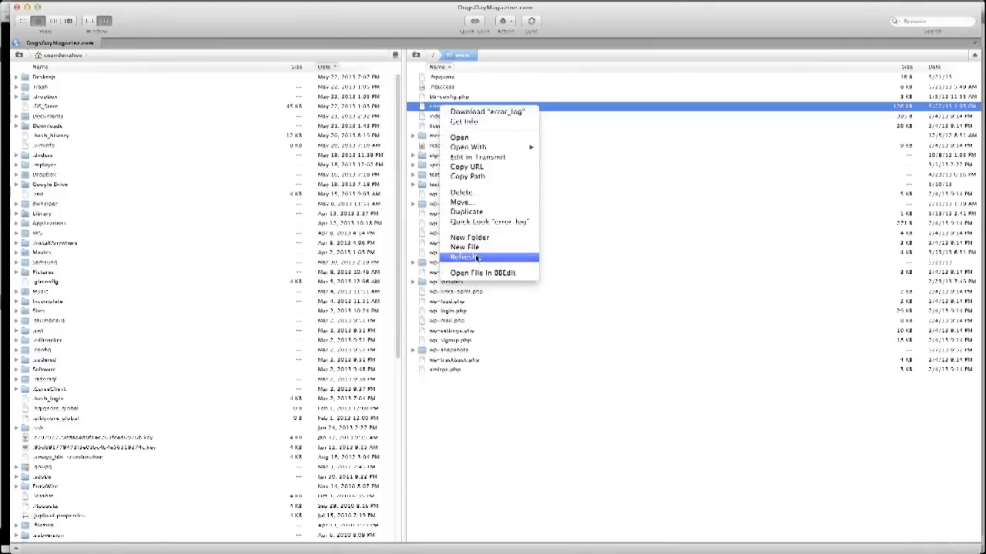
{"action": "left_click", "coordinate": [458, 193]}
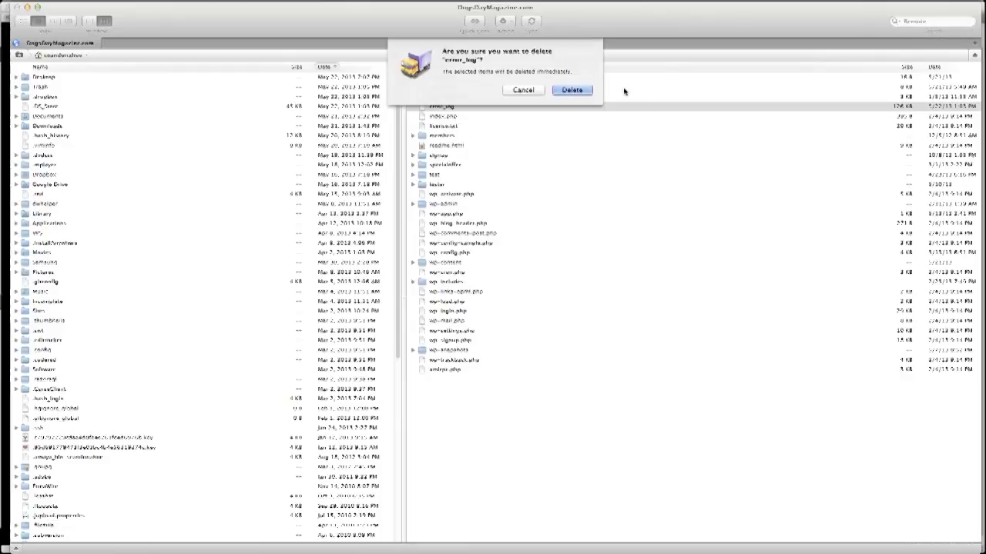
{"action": "left_click", "coordinate": [574, 90]}
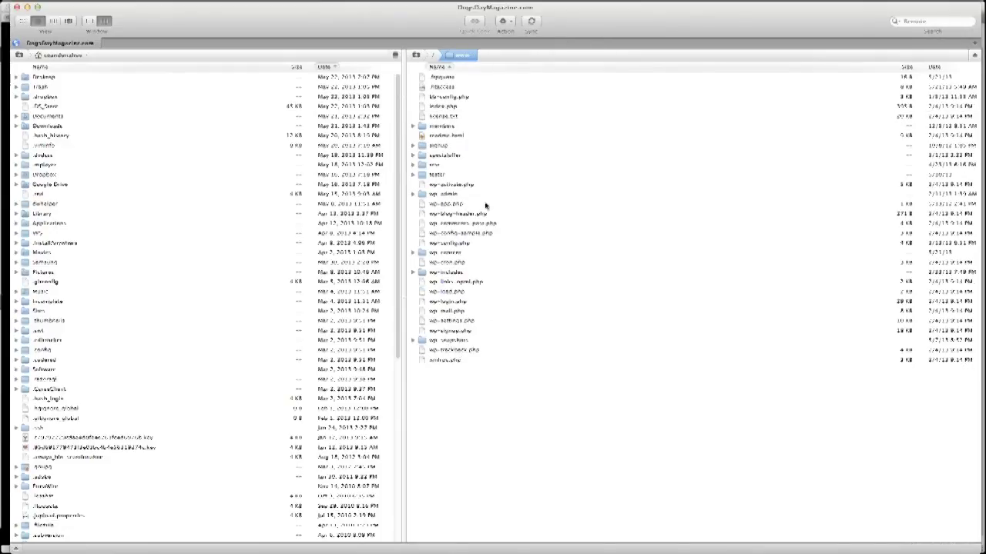
{"action": "double_click", "coordinate": [444, 145]}
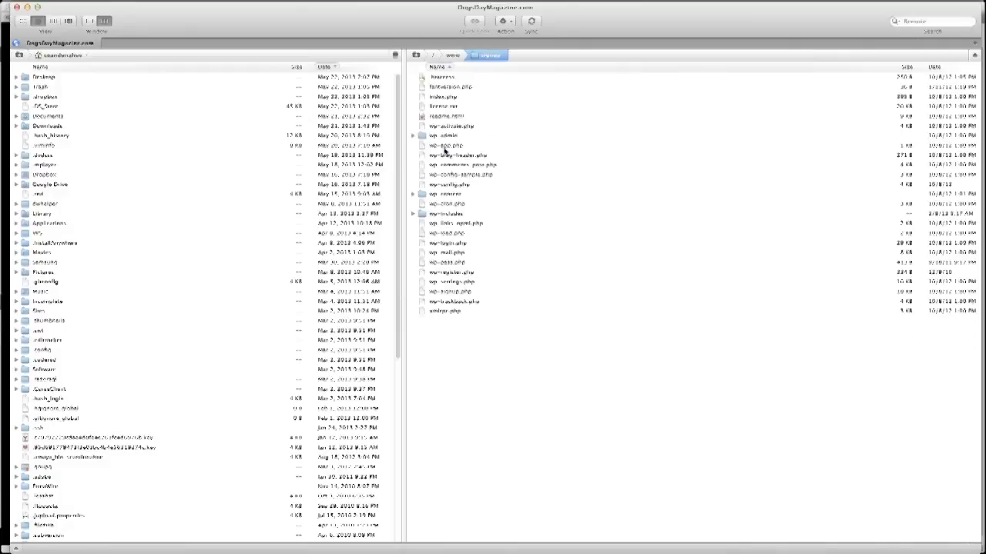
{"action": "left_click", "coordinate": [452, 55]}
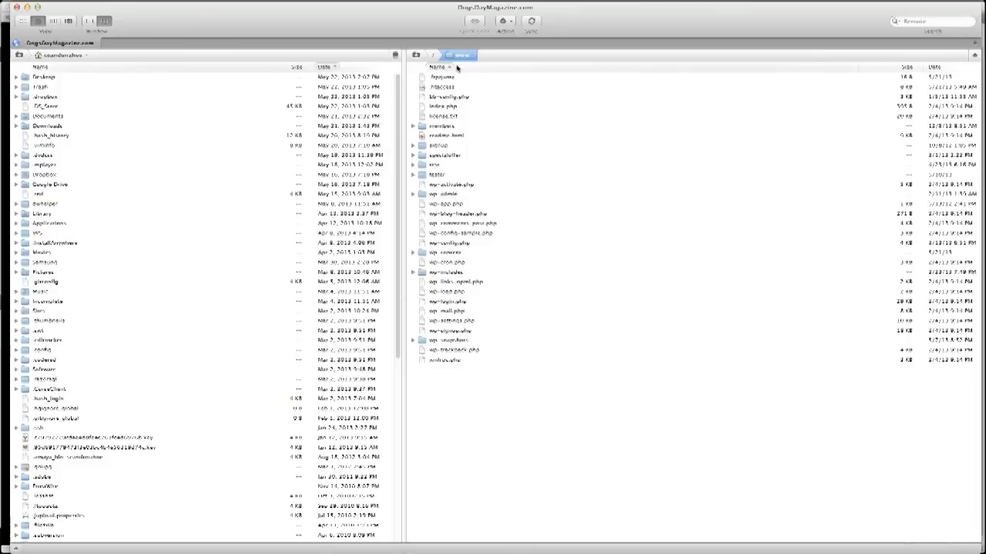
Open the local Desktop folder beside the remote www listing.
{"action": "double_click", "coordinate": [46, 77]}
{"action": "left_click", "coordinate": [495, 399]}
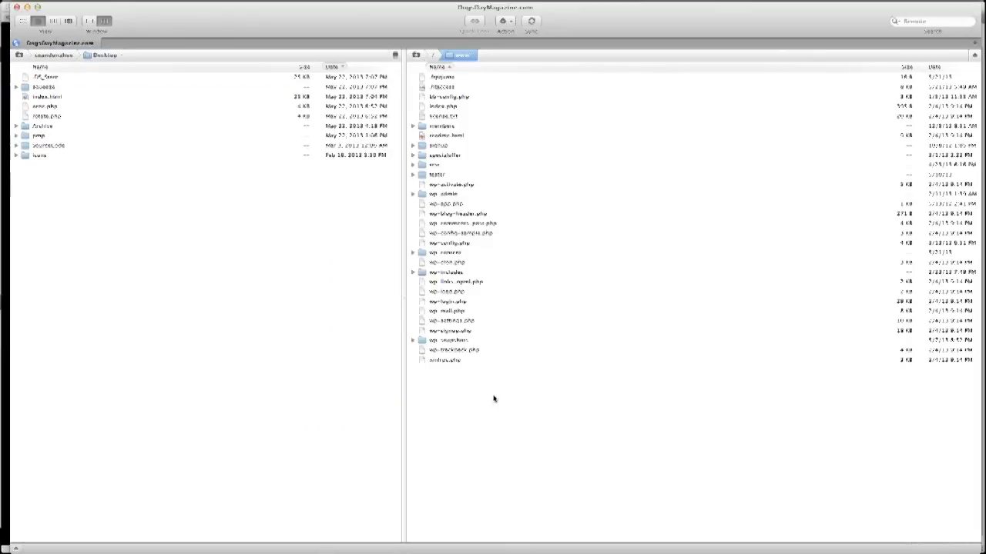
{"action": "left_click", "coordinate": [156, 244]}
{"action": "left_click", "coordinate": [513, 441]}
{"action": "left_click", "coordinate": [39, 87]}
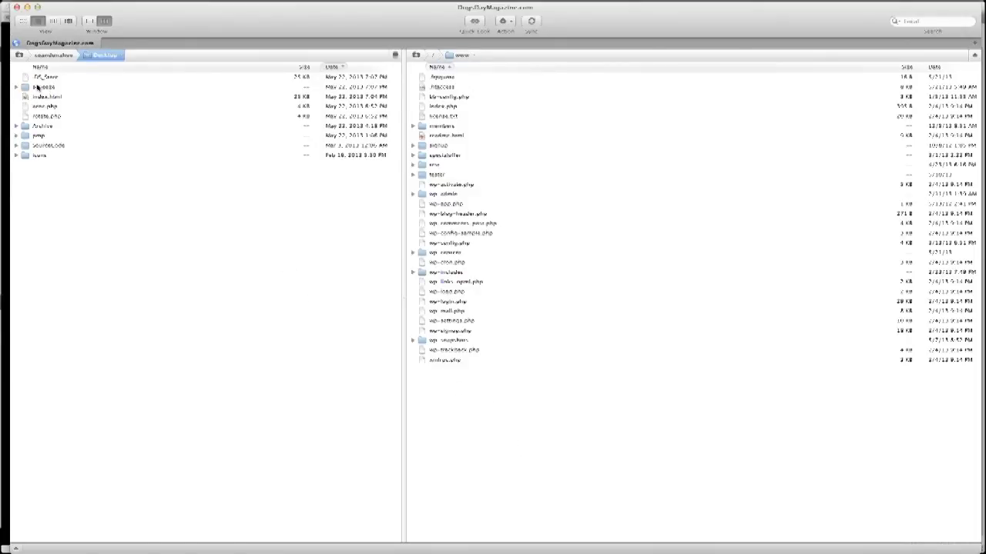
Review the squeeze folder's files and upload the squeeze folder into the remote www folder.
{"action": "left_click", "coordinate": [37, 87]}
{"action": "left_click", "coordinate": [15, 87]}
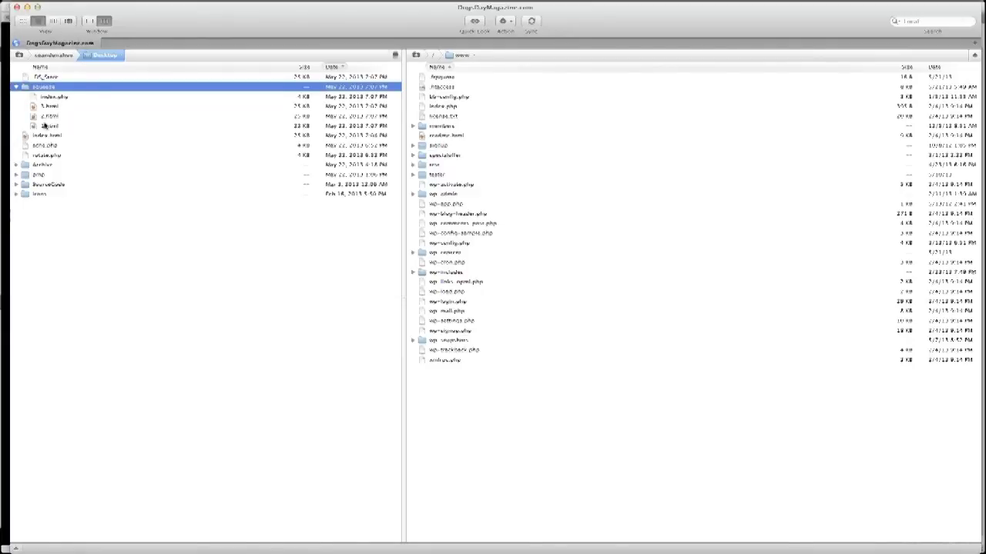
{"action": "left_click", "coordinate": [38, 109]}
{"action": "left_click", "coordinate": [47, 125], "text": "shift"}
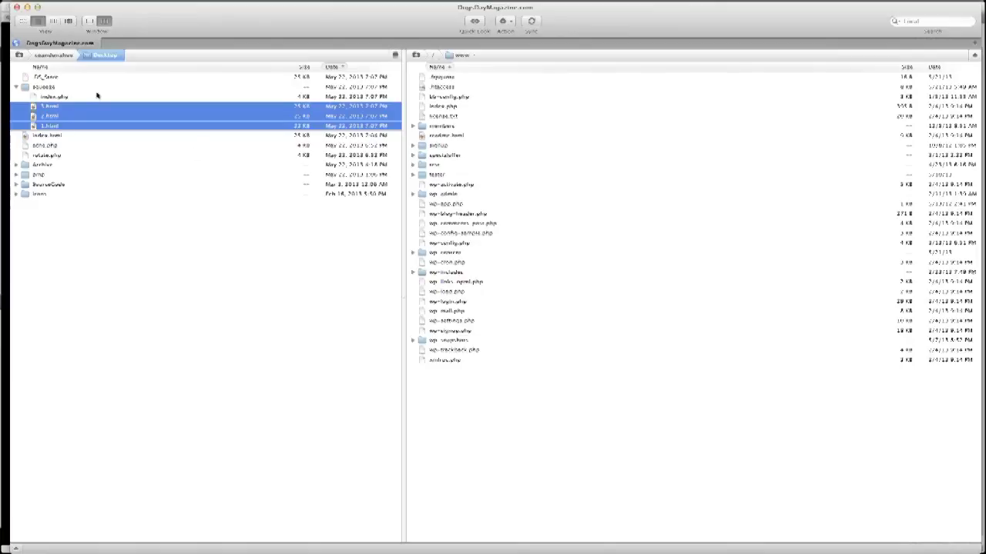
{"action": "left_click", "coordinate": [59, 97]}
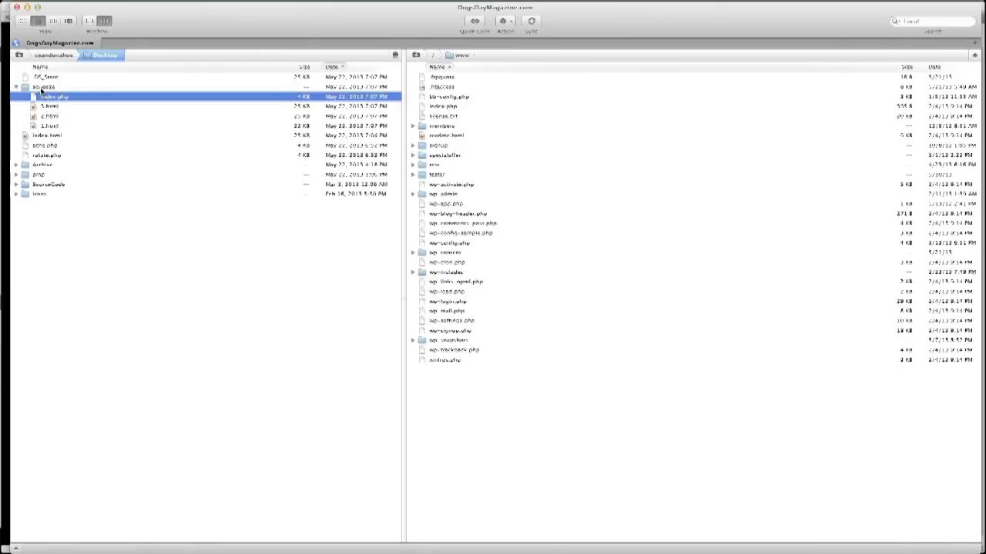
{"action": "left_click_drag", "start_coordinate": [40, 93], "coordinate": [453, 399]}
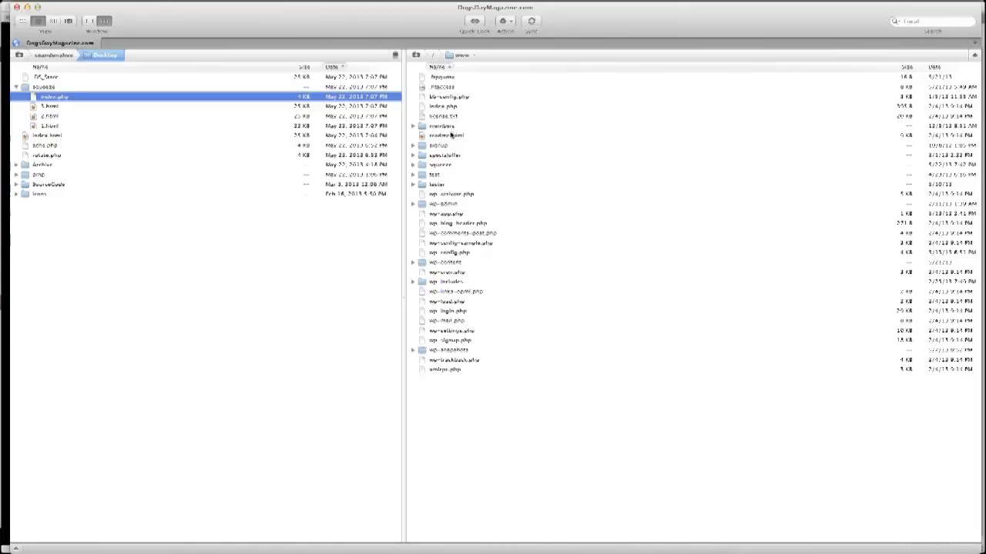
Delete 1.html, 2.html and 3.html from the remote squeeze folder, leaving index.php.
{"action": "left_click", "coordinate": [413, 165]}
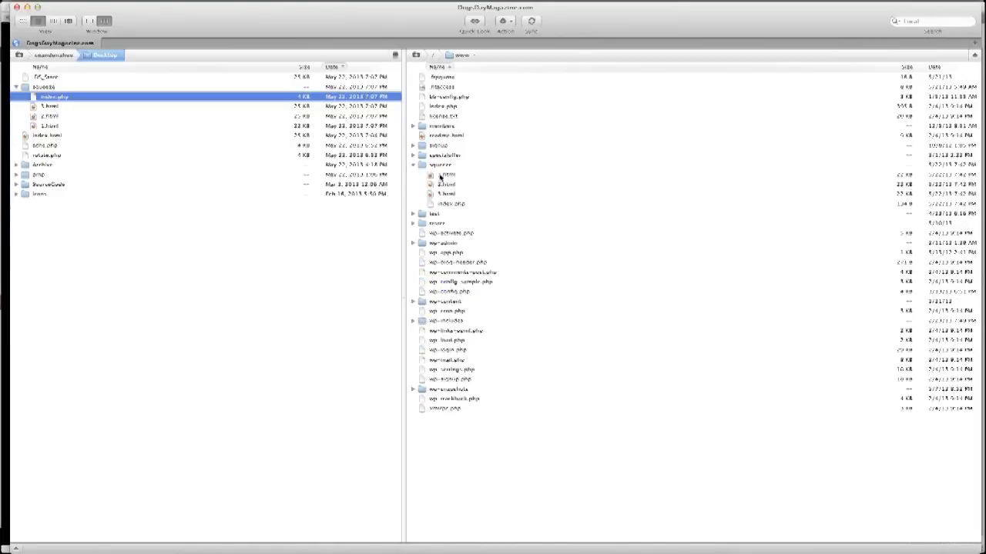
{"action": "left_click", "coordinate": [441, 175]}
{"action": "left_click", "coordinate": [446, 194], "text": "shift"}
{"action": "right_click", "coordinate": [455, 195]}
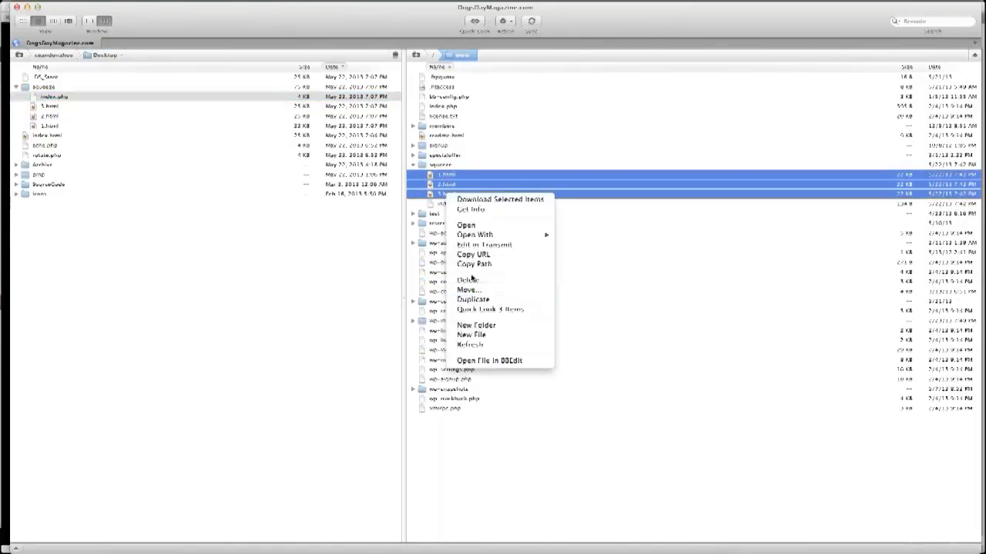
{"action": "left_click", "coordinate": [471, 280]}
{"action": "key", "text": "Return"}
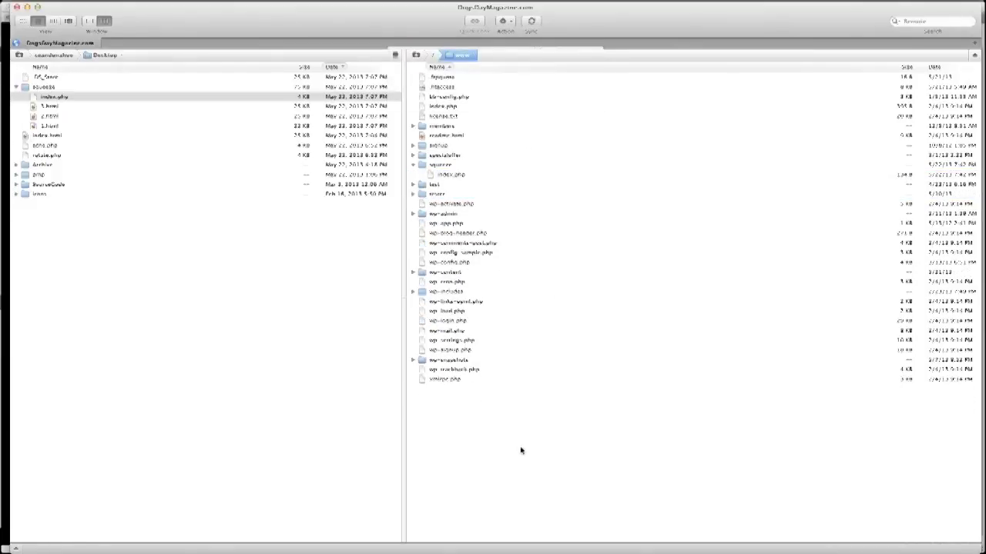
{"action": "key", "text": "ctrl+Up"}
Load dogsdaymagazine.com/squeeze/3.html in Firefox and confirm it shows a 404 Page Not Found.
{"action": "left_click", "coordinate": [308, 238]}
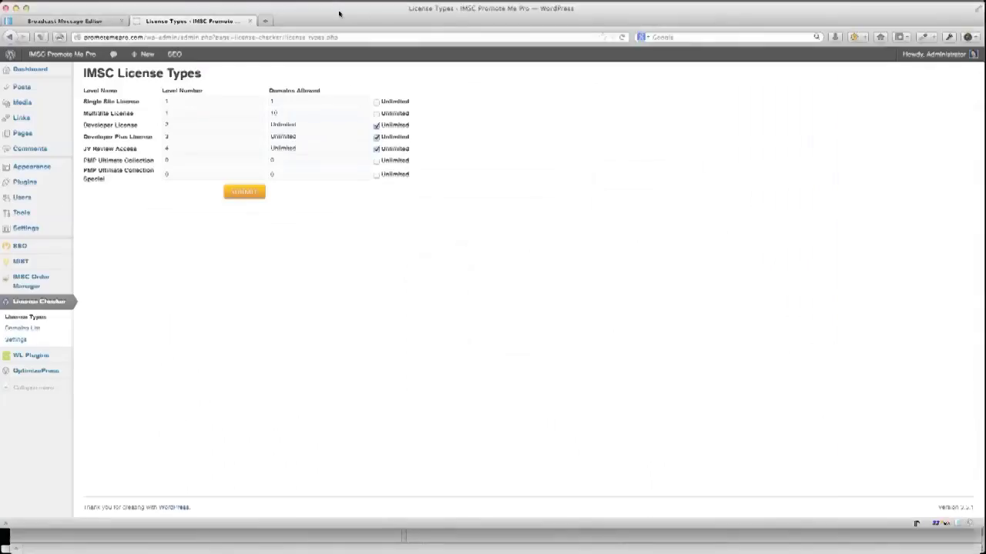
{"action": "left_click", "coordinate": [186, 36]}
{"action": "type", "text": "dogsdaymagazine.com/"}
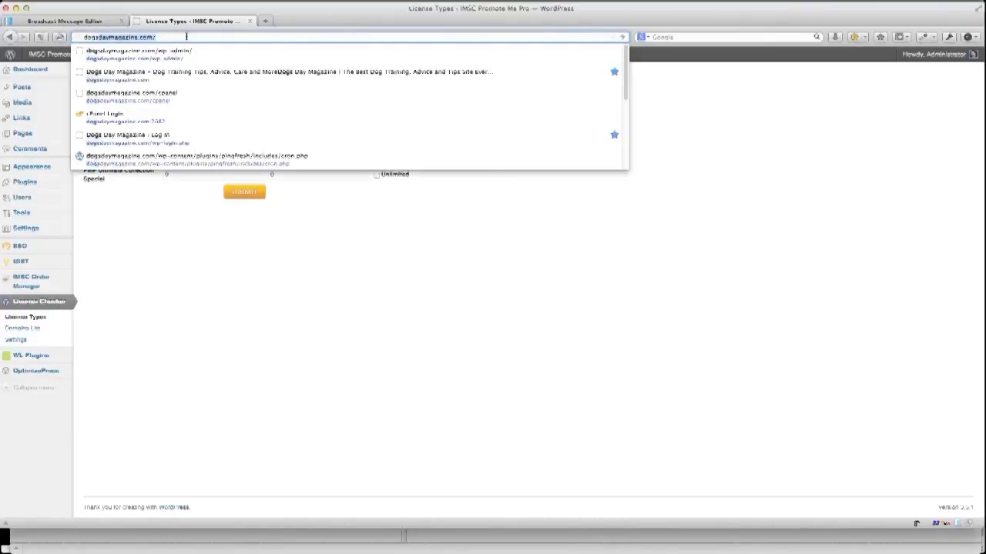
{"action": "key", "text": "Right"}
{"action": "type", "text": "squeeze"}
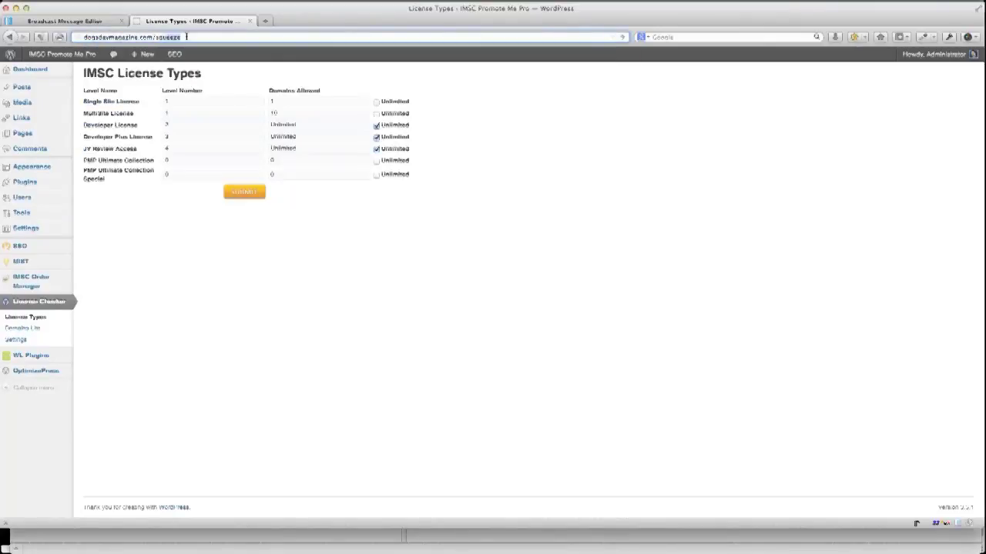
{"action": "type", "text": "/"}
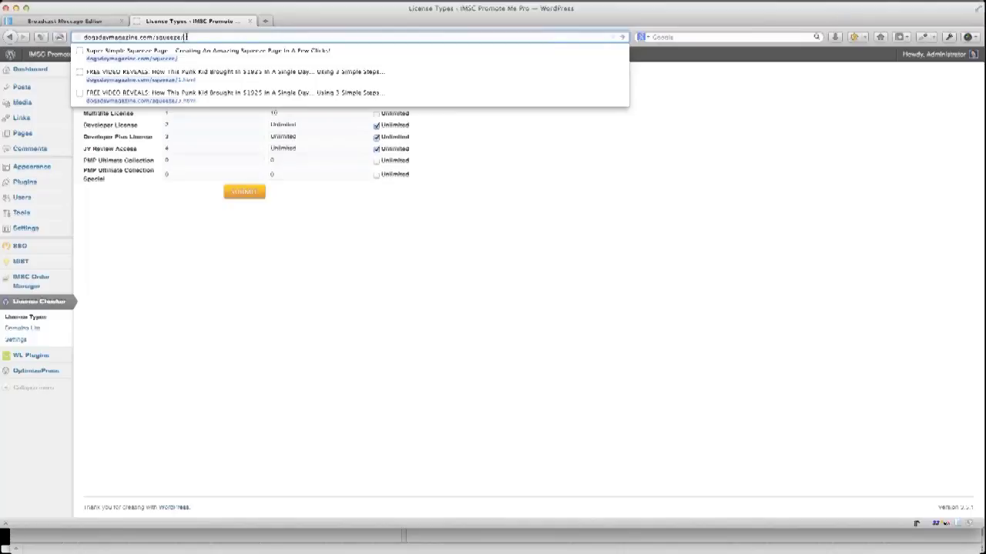
{"action": "key", "text": "Down"}
{"action": "key", "text": "Down"}
{"action": "key", "text": "Return"}
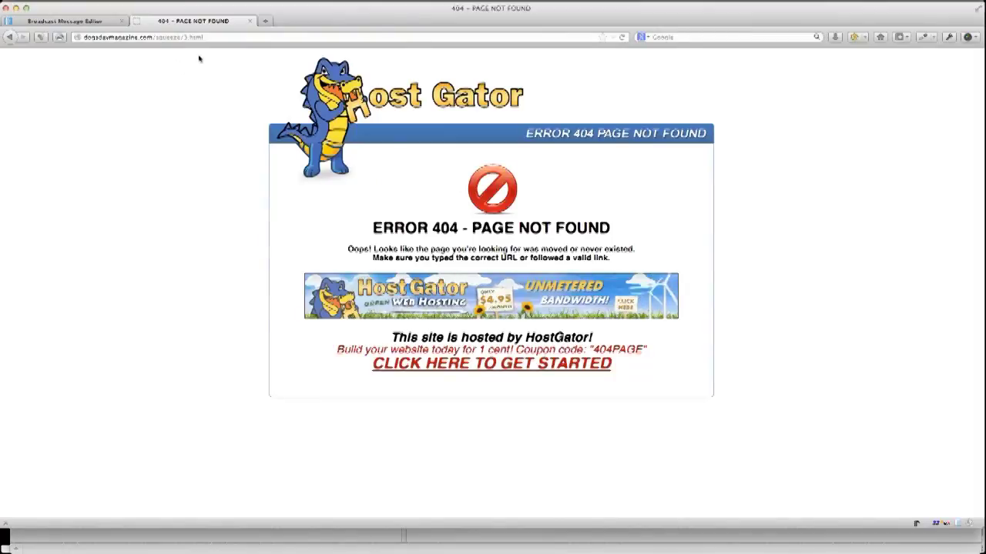
{"action": "left_click", "coordinate": [213, 37]}
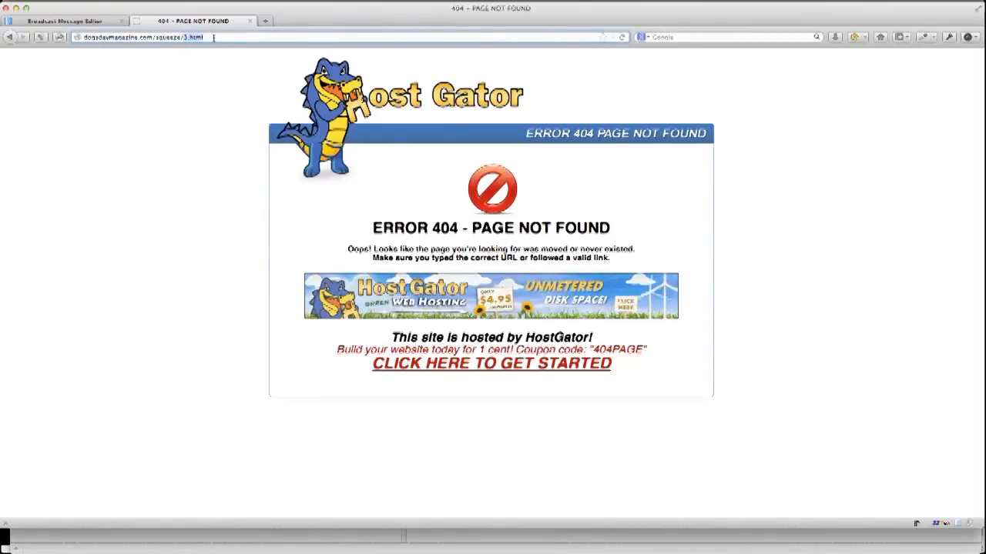
{"action": "left_click", "coordinate": [192, 121]}
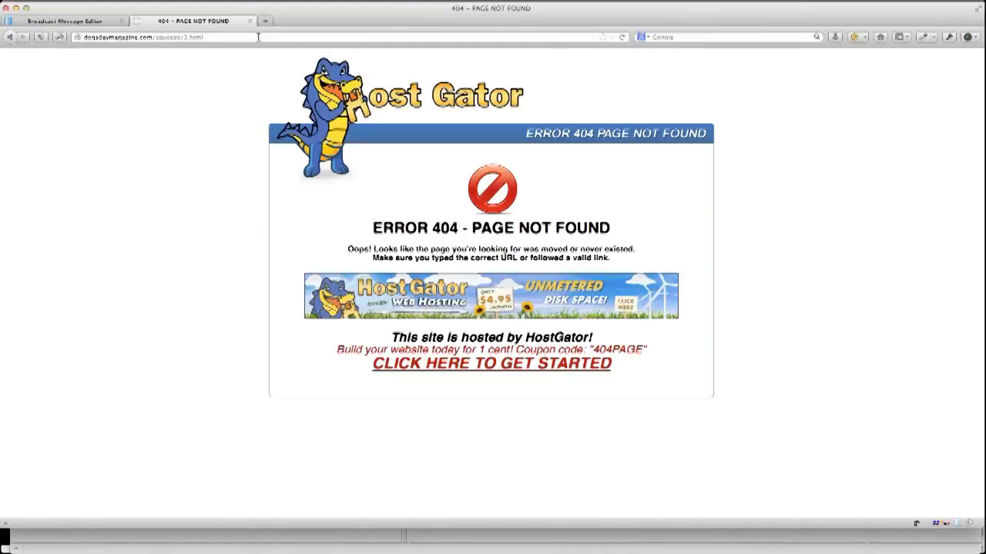